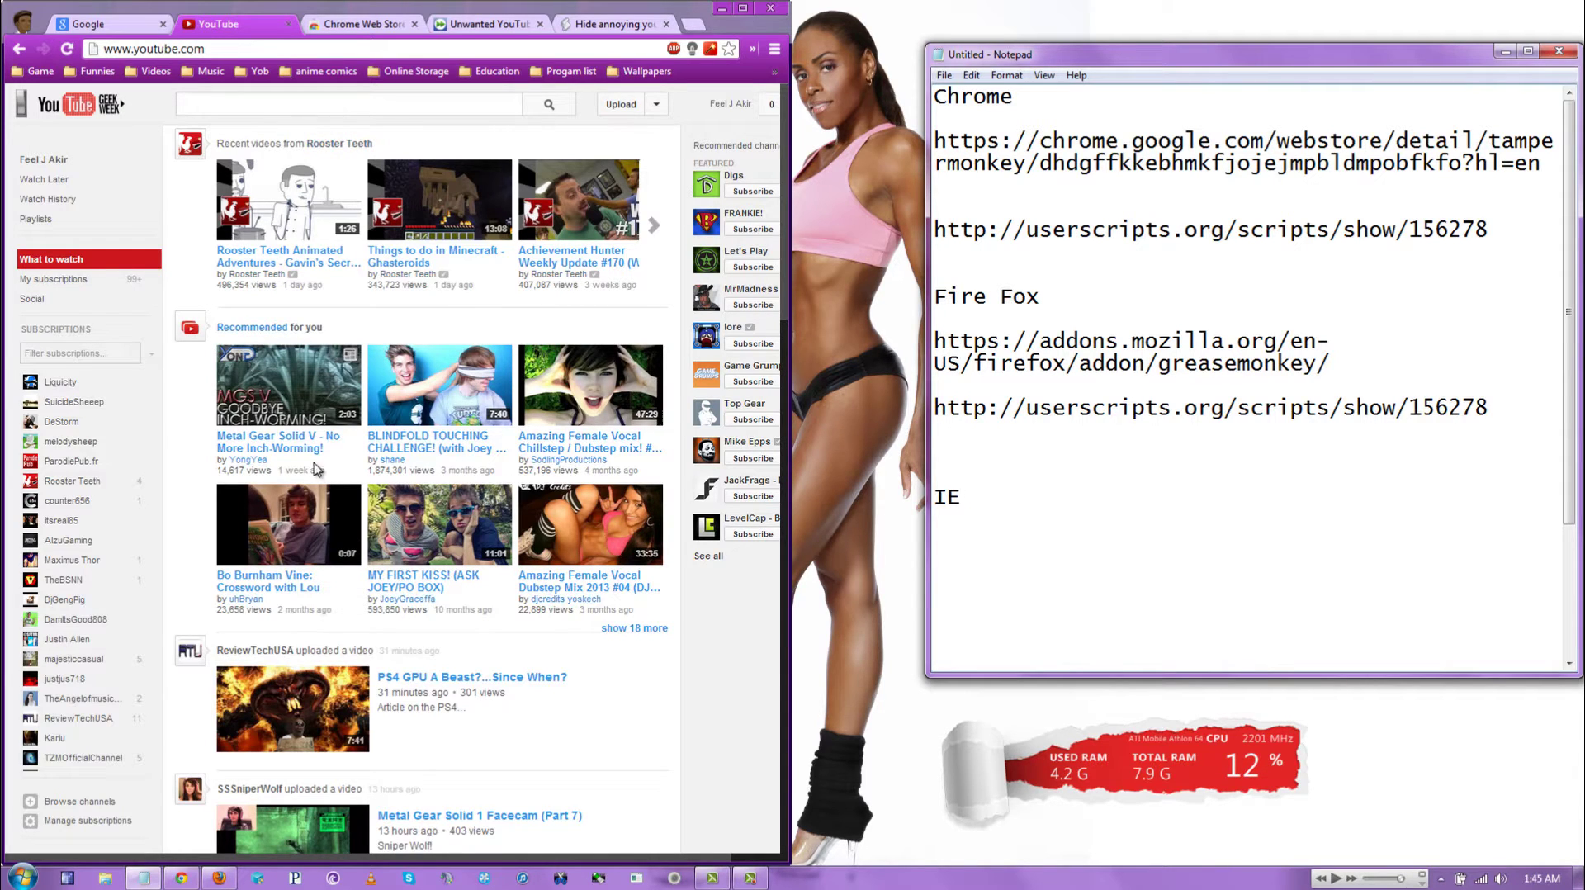
# Step: Visit the uploader's channel, look up the 'raywi' channel, then return to the YouTube home page
pyautogui.click(405, 460)
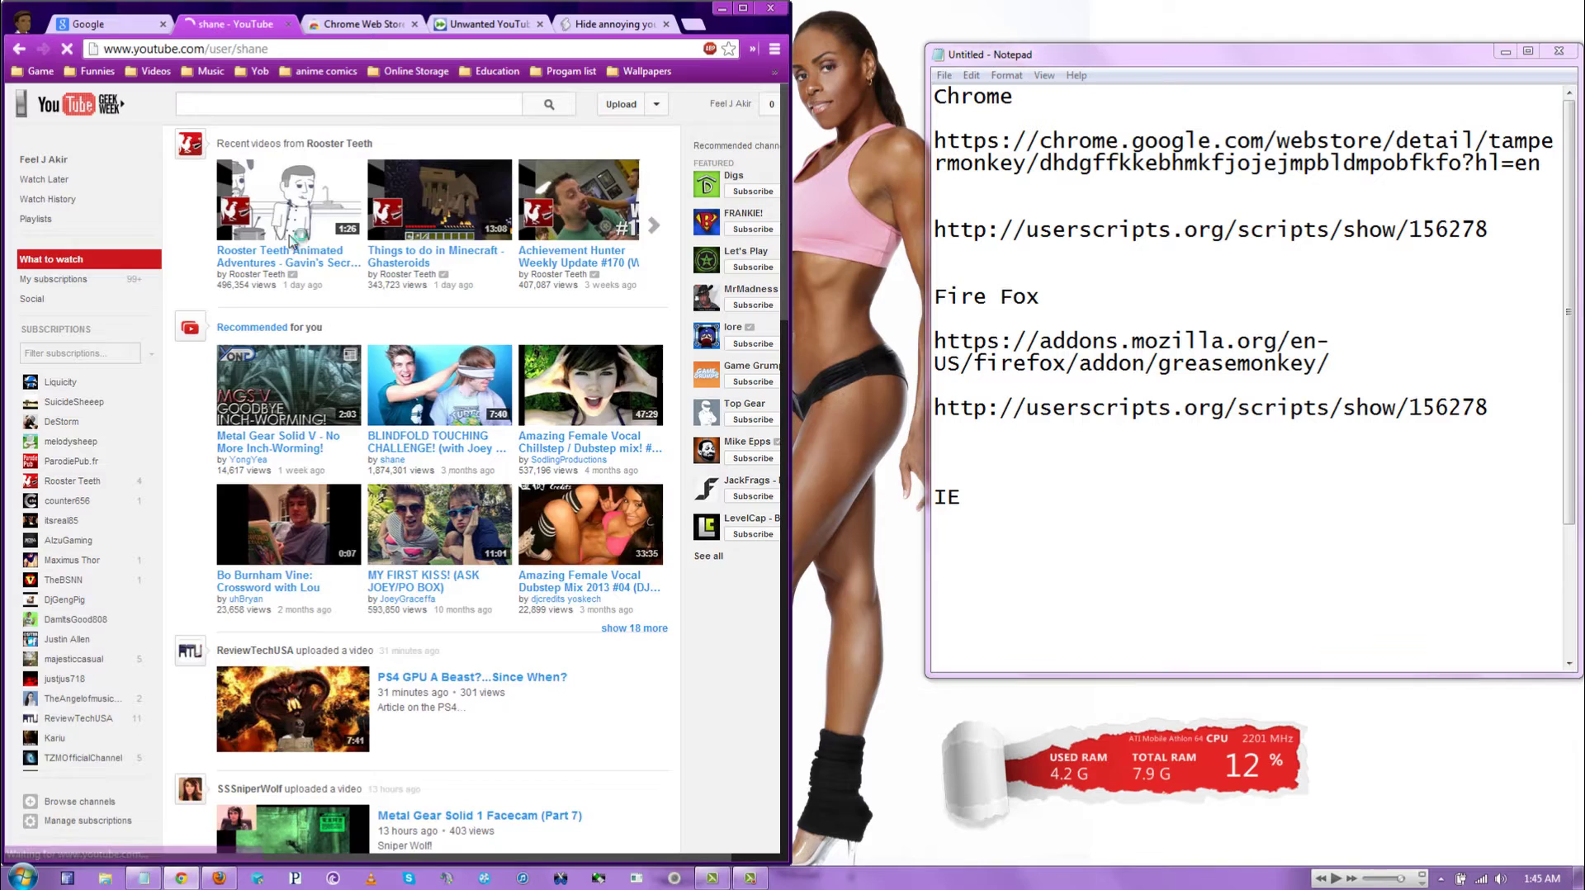
pyautogui.click(267, 106)
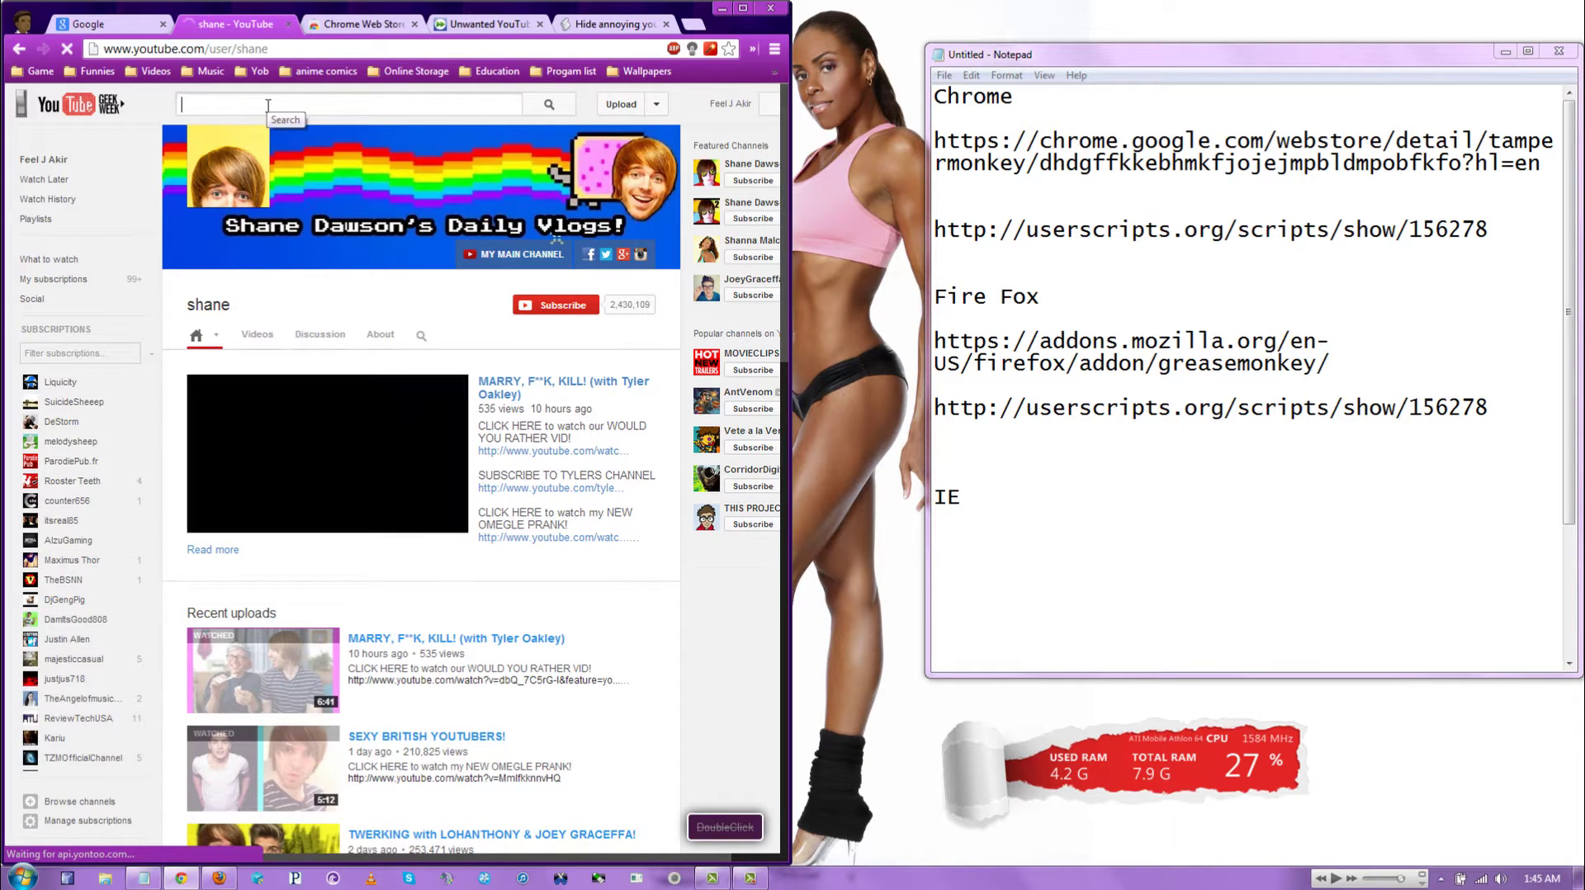
pyautogui.write('ra')
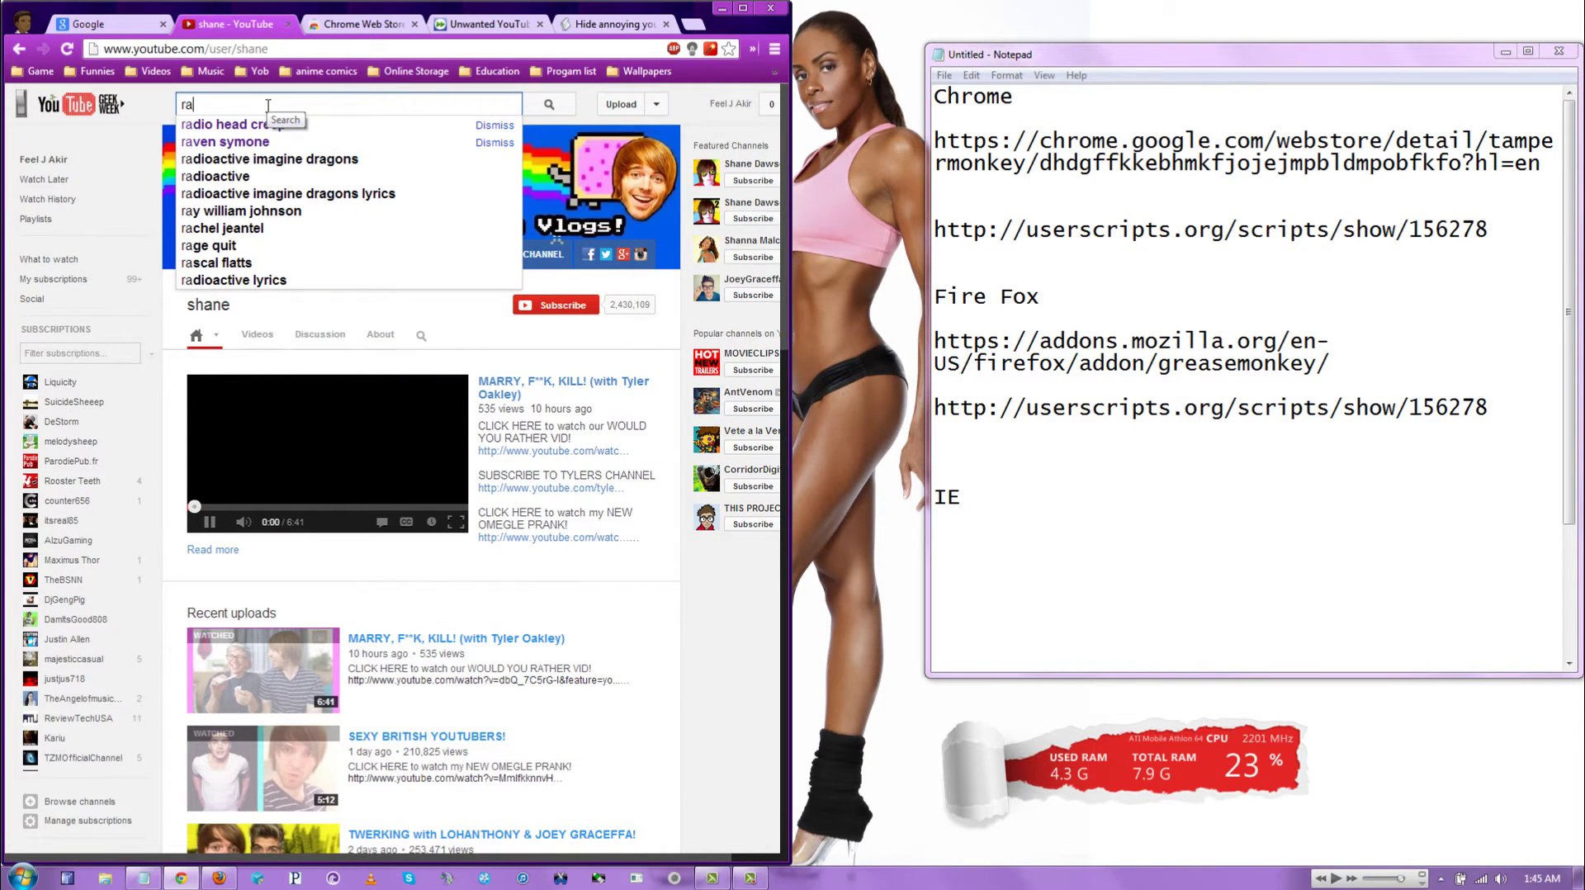
pyautogui.write('ywi')
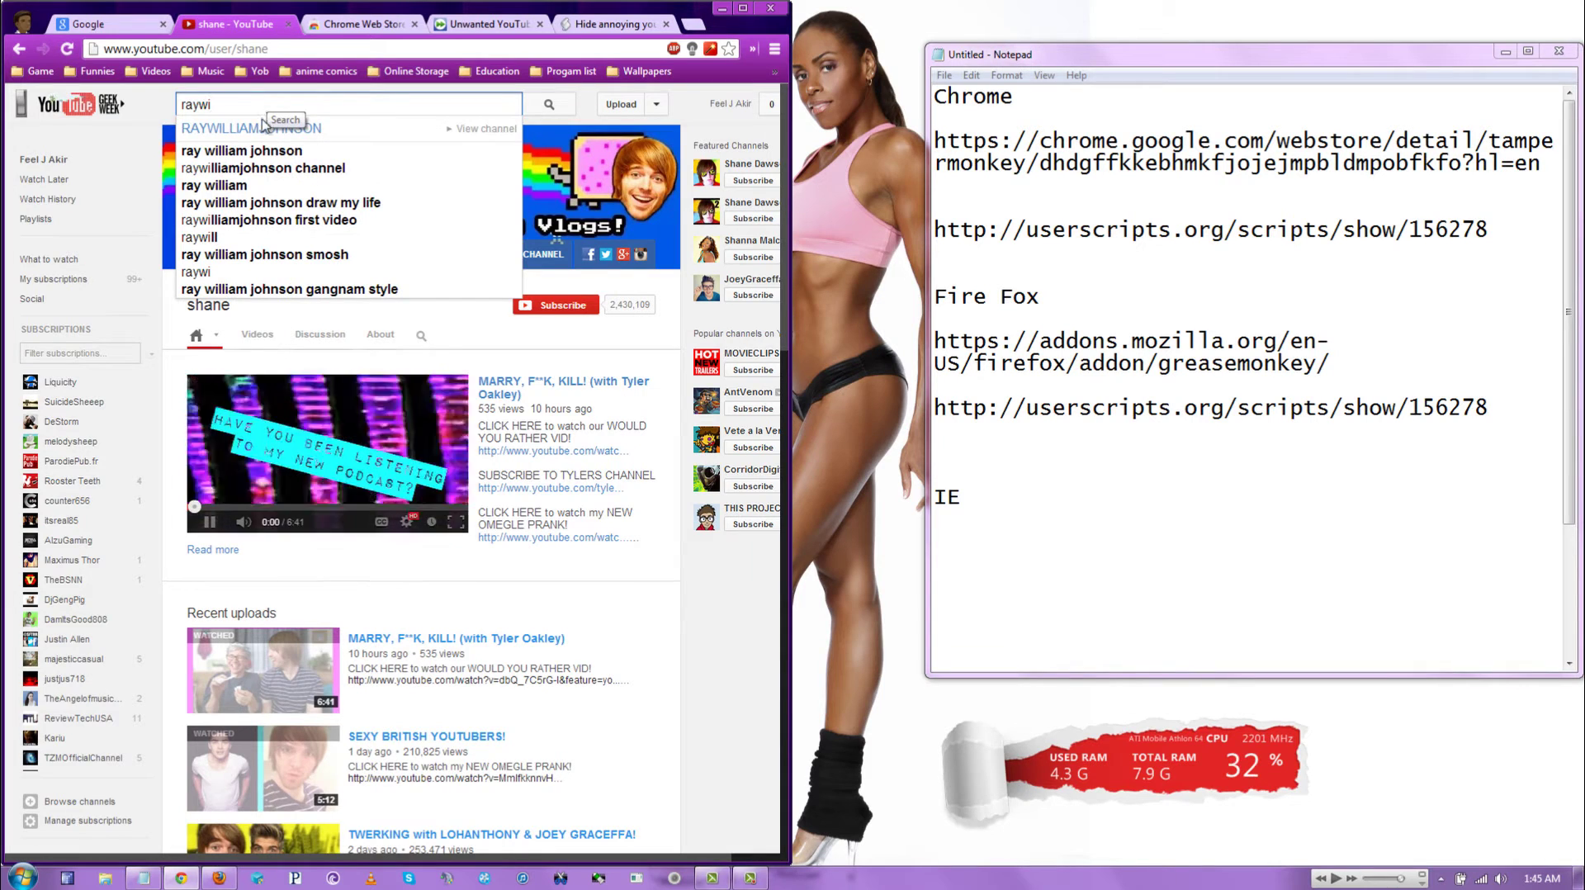
pyautogui.click(259, 130)
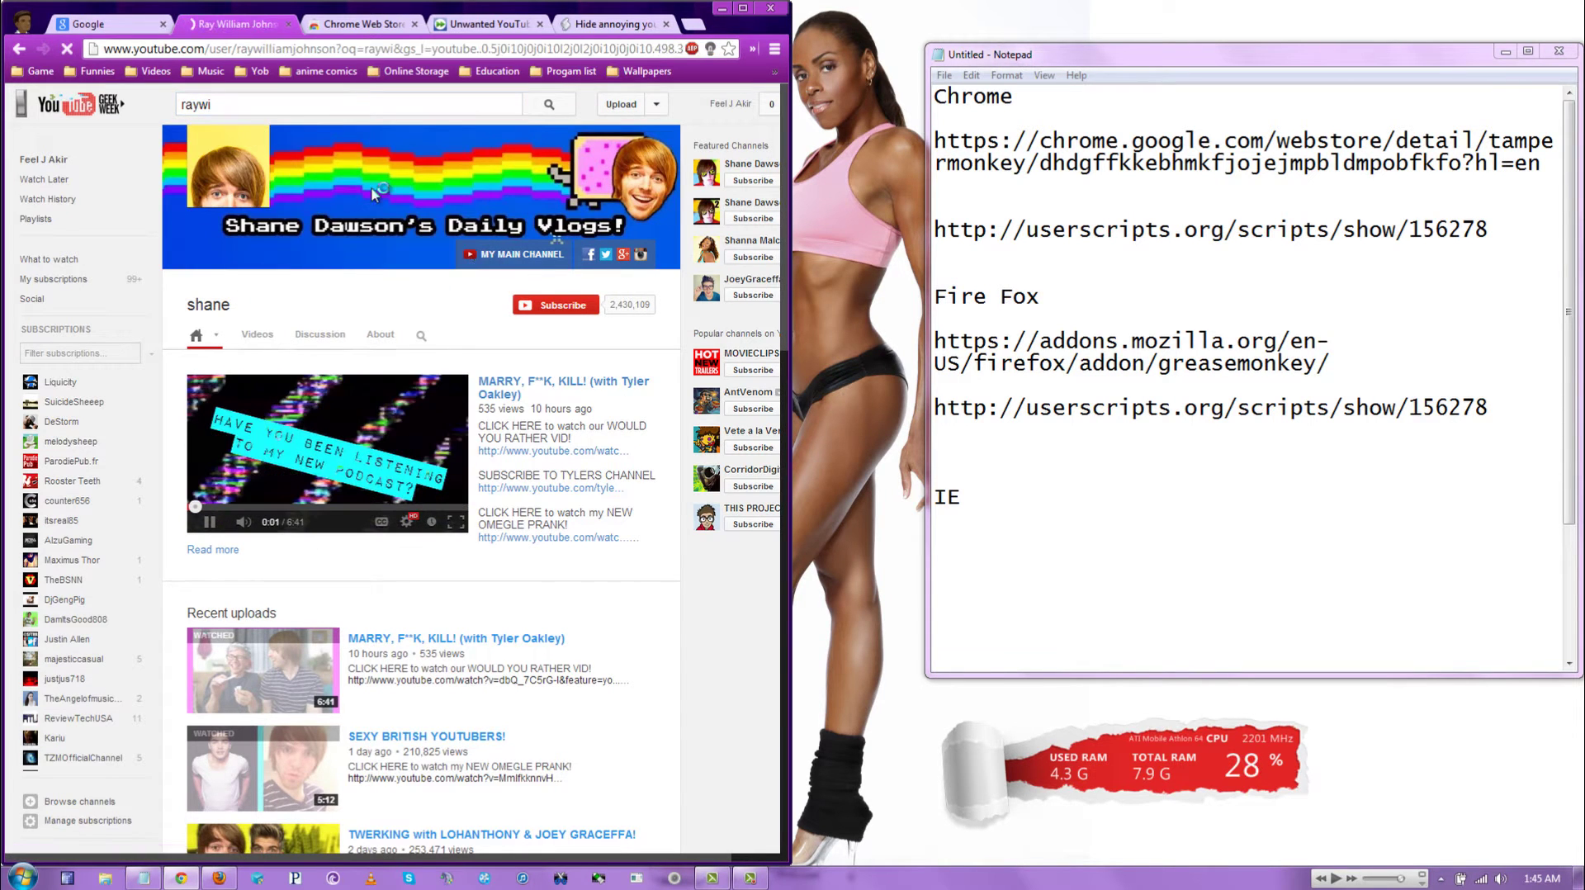
pyautogui.click(244, 102)
pyautogui.write('mi')
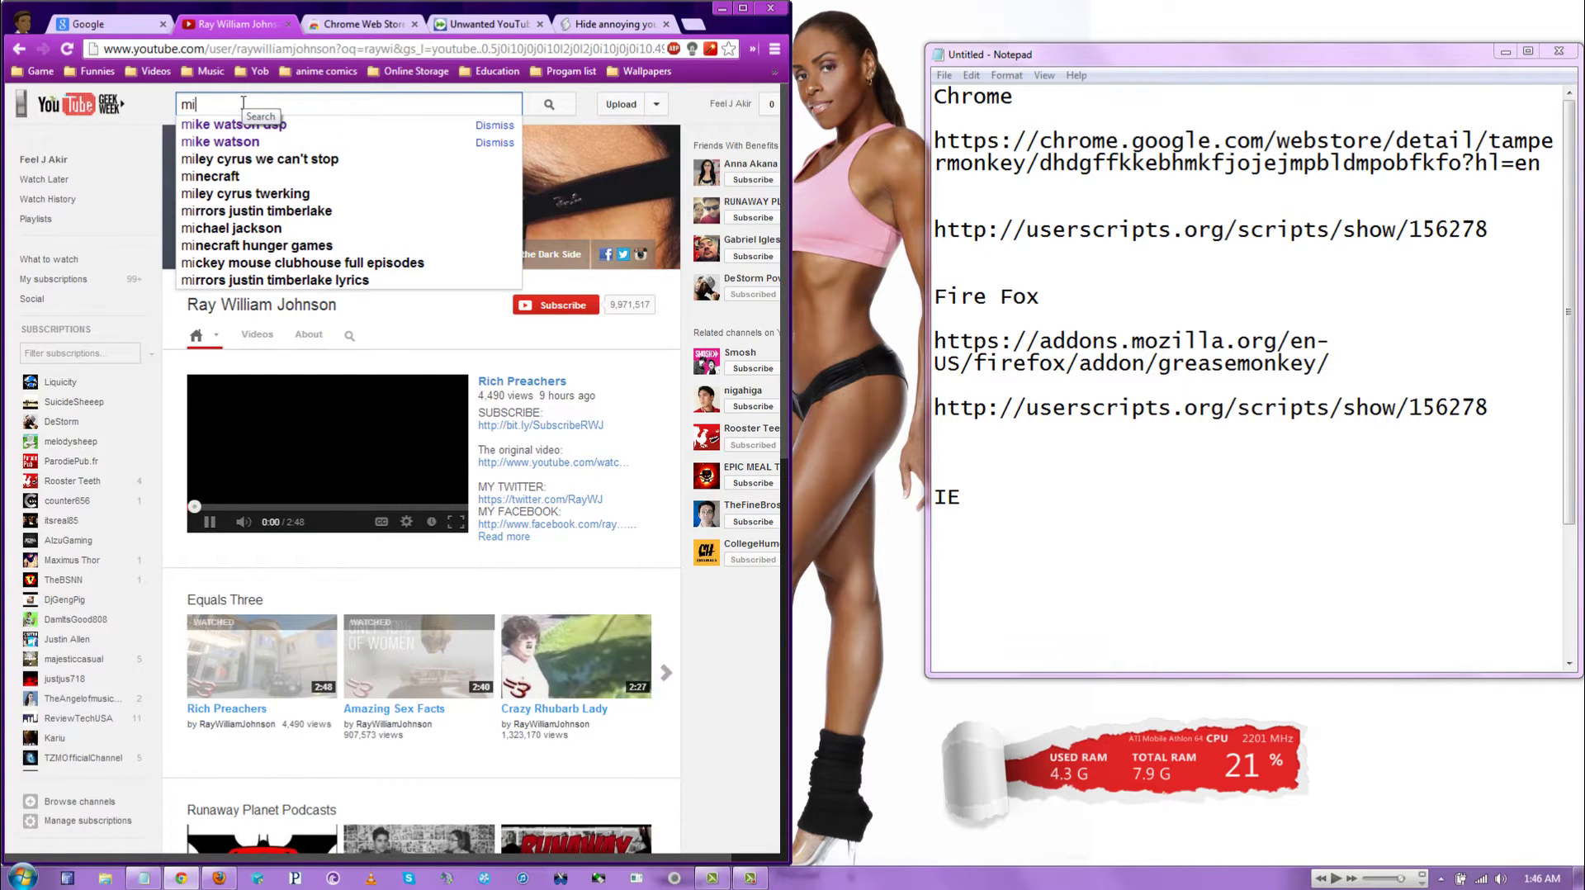
pyautogui.click(68, 104)
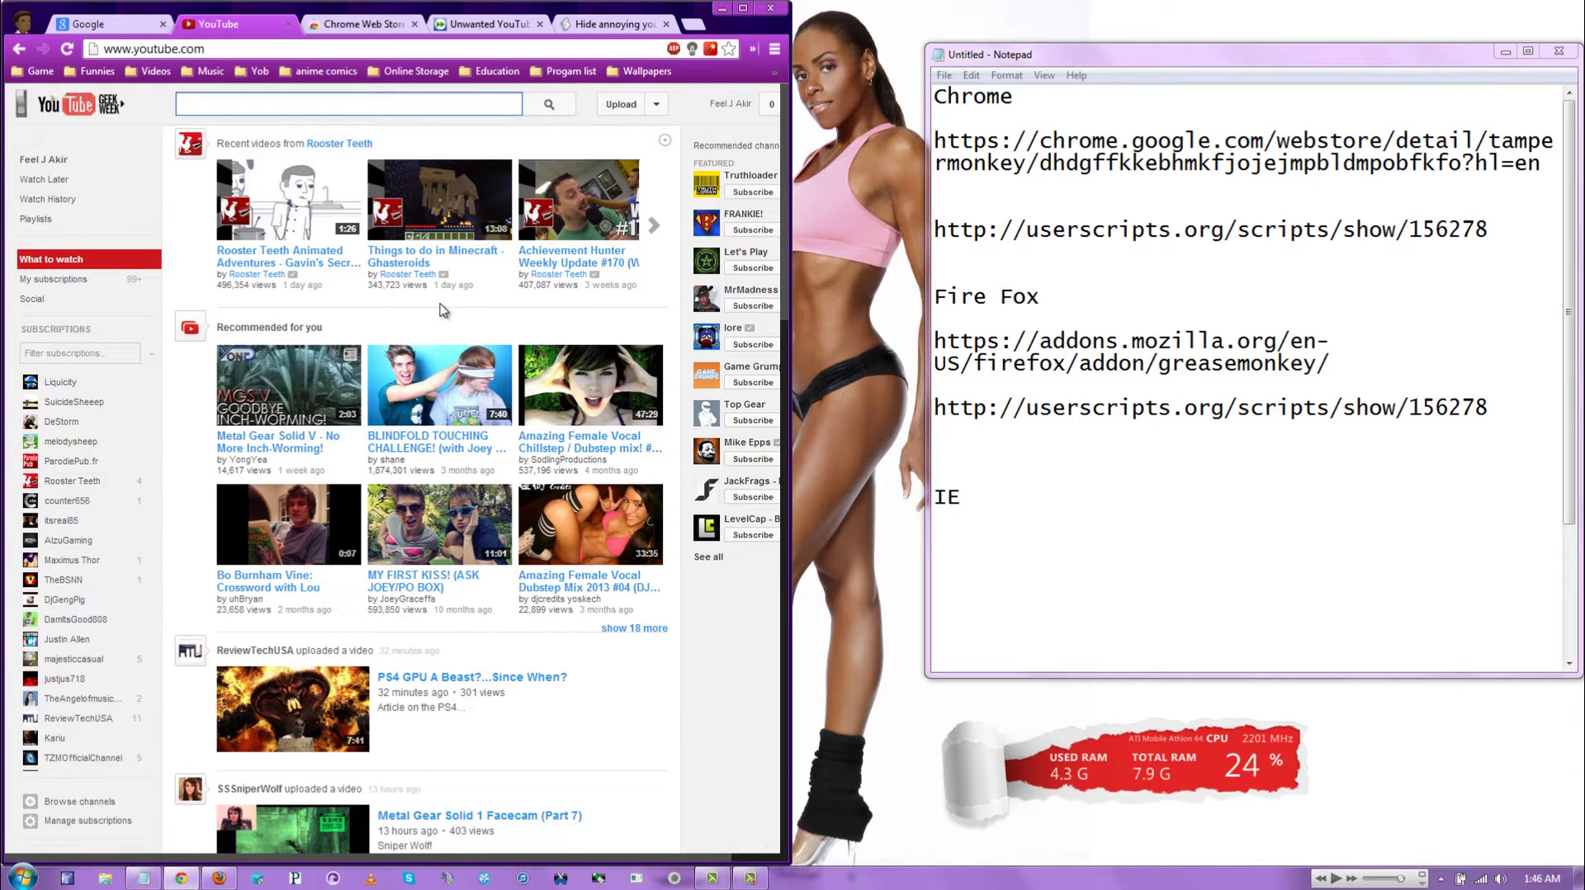
pyautogui.scroll(-5, 371, 431)
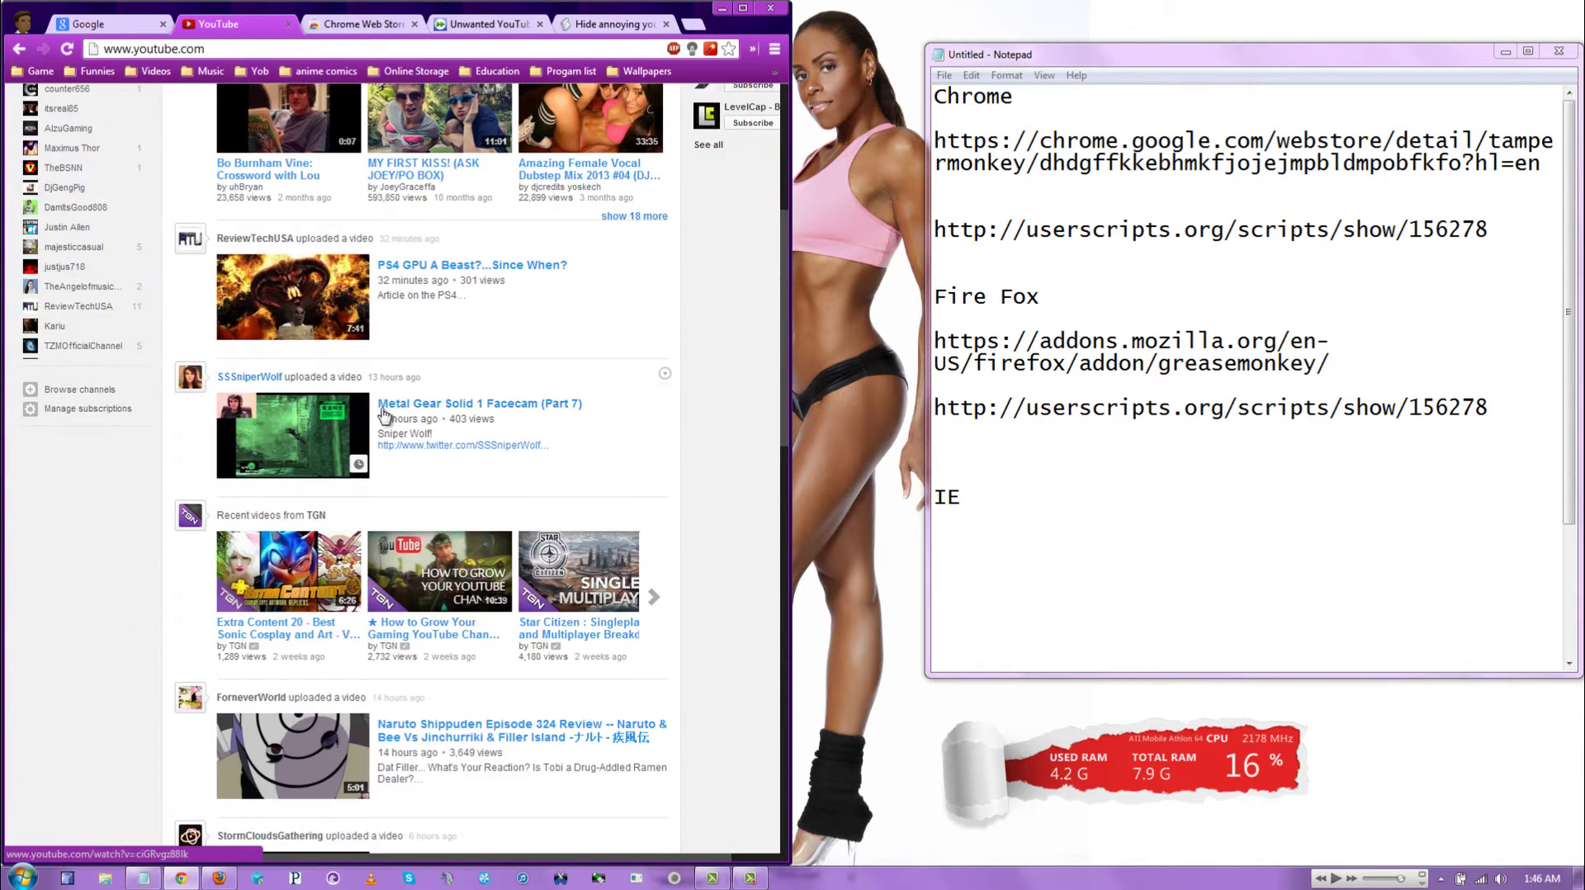
pyautogui.scroll(5, 365, 434)
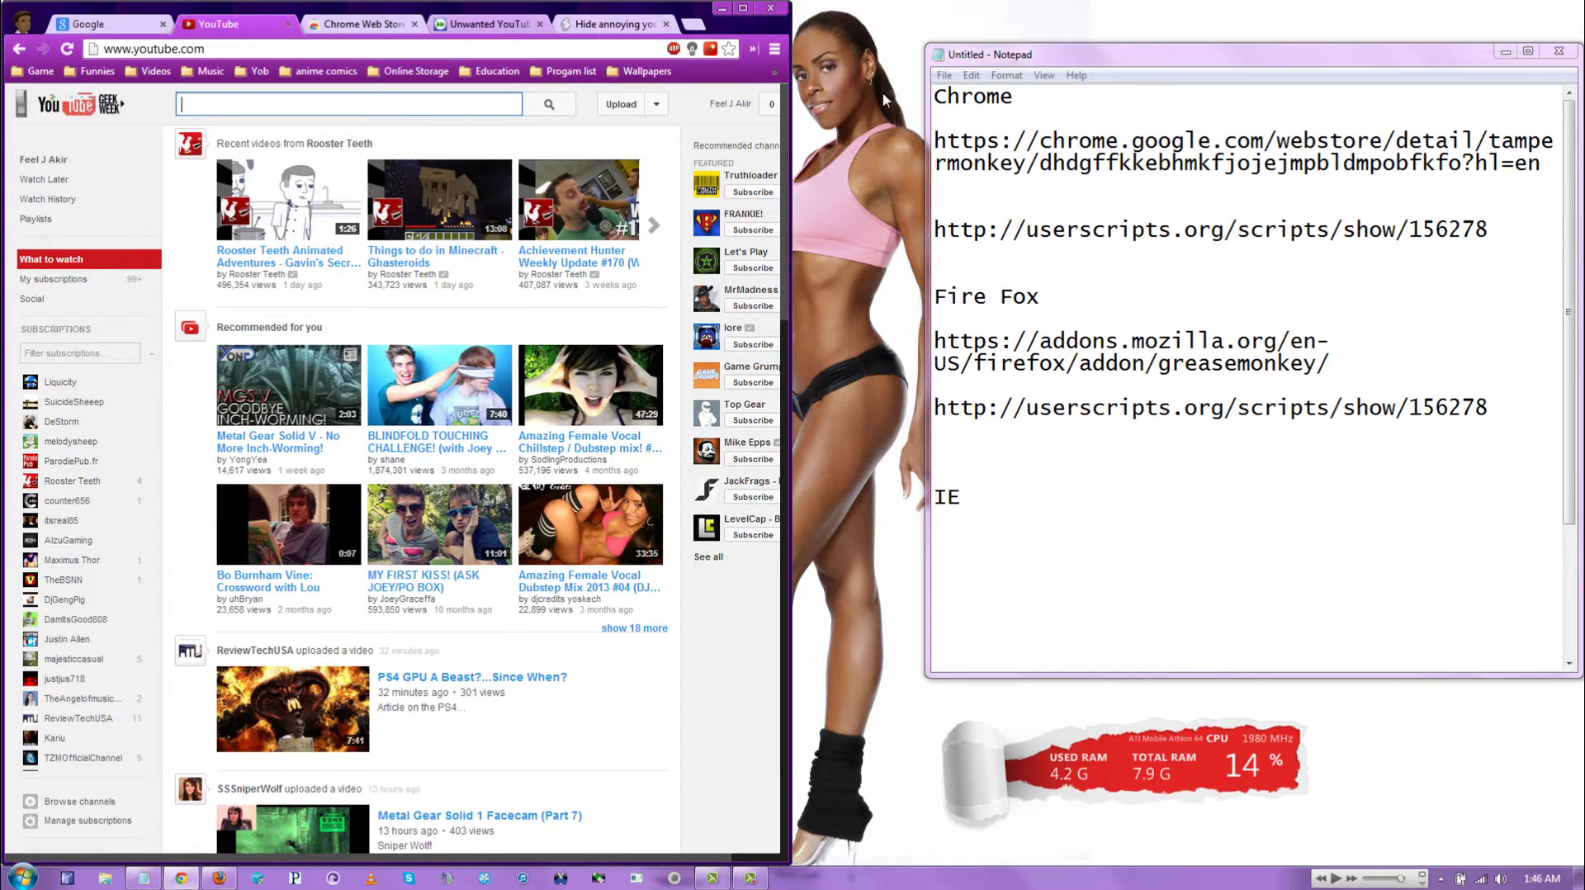
# Step: Install the Tampermonkey extension from the Chrome Web Store
pyautogui.click(372, 24)
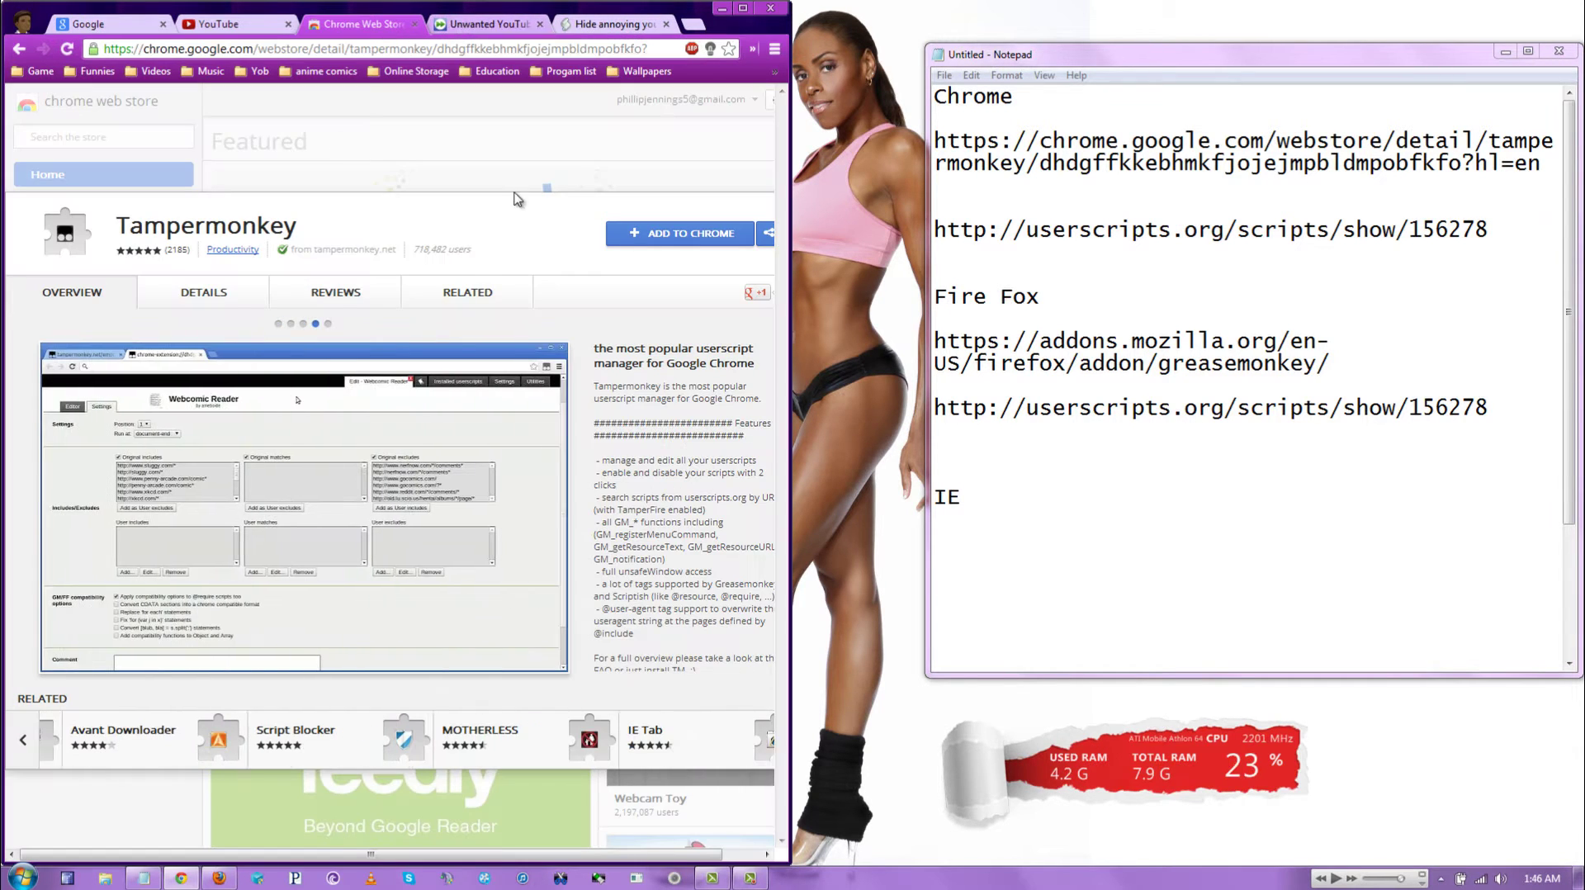
pyautogui.moveTo(791, 231); pyautogui.dragTo(873, 231)
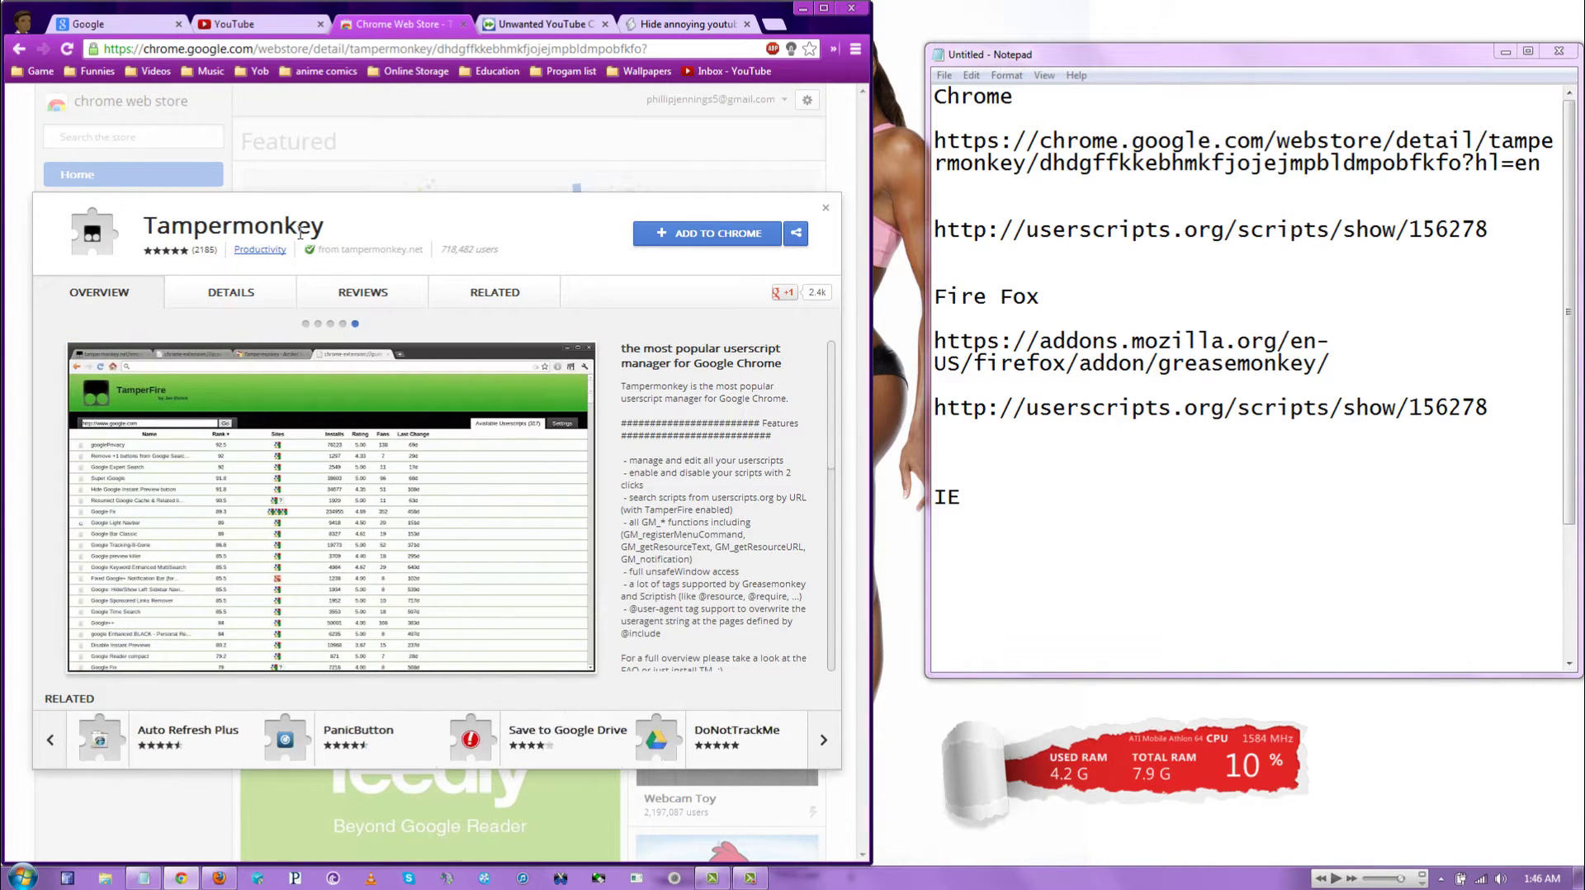
pyautogui.moveTo(324, 228); pyautogui.dragTo(132, 222)
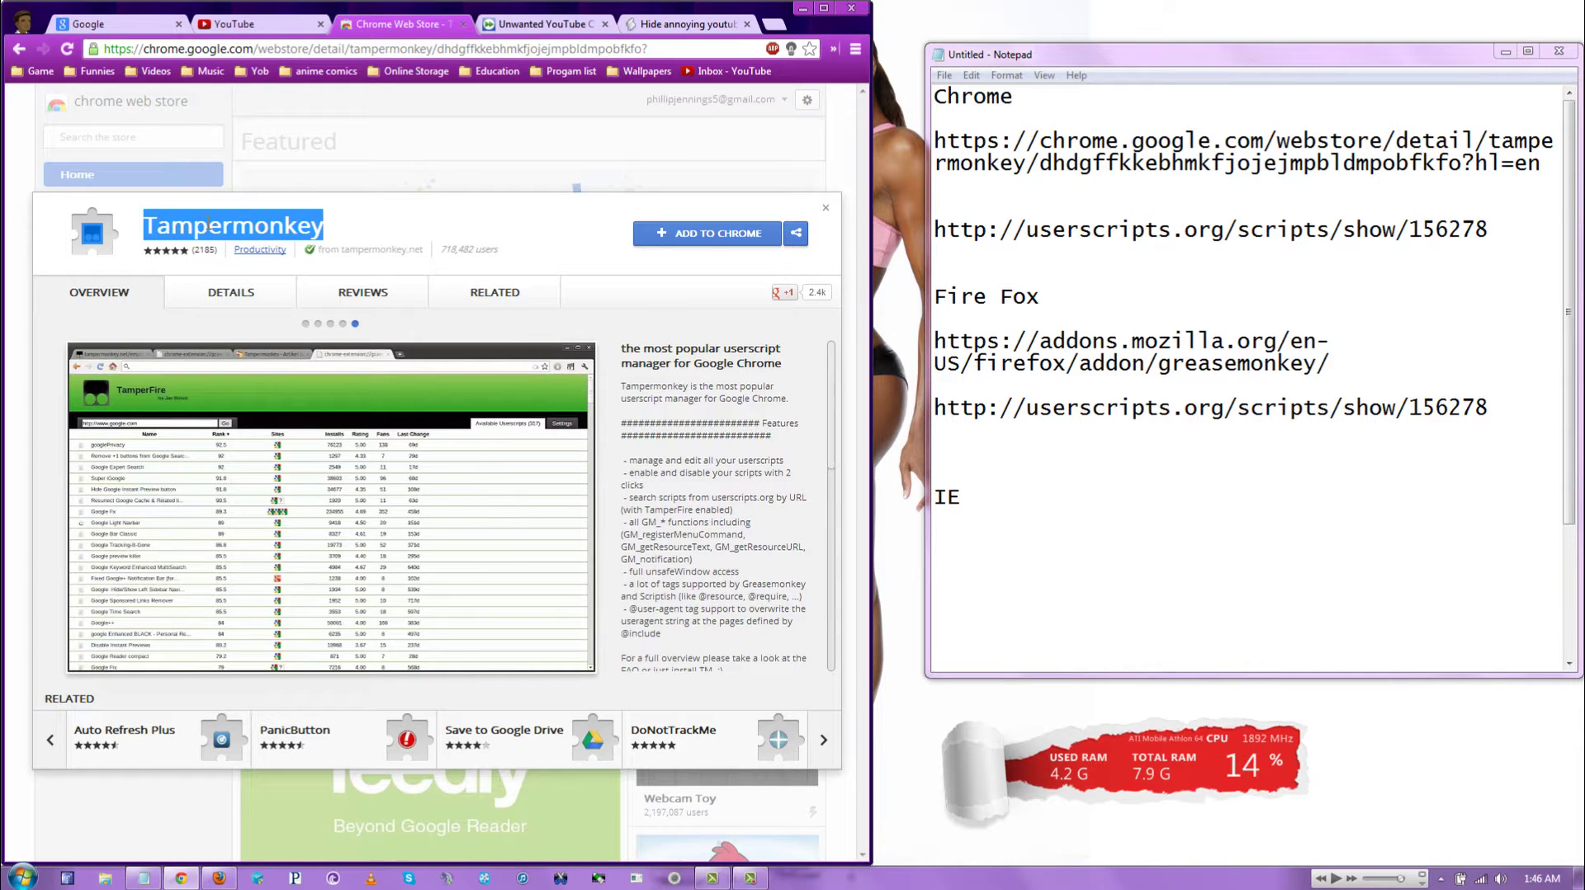
pyautogui.click(717, 234)
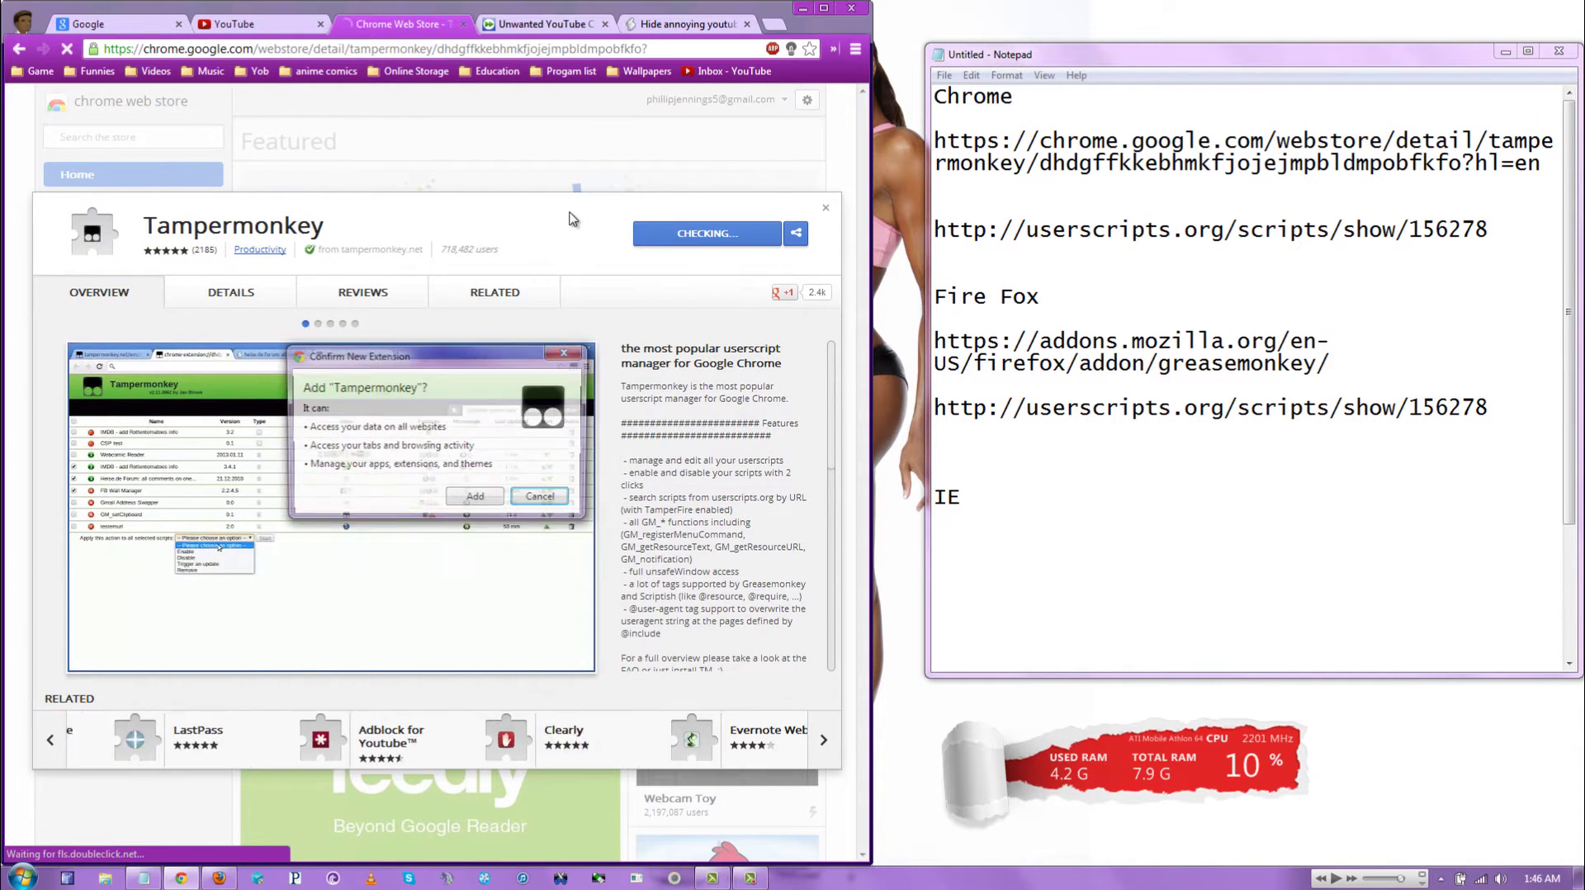
pyautogui.click(476, 499)
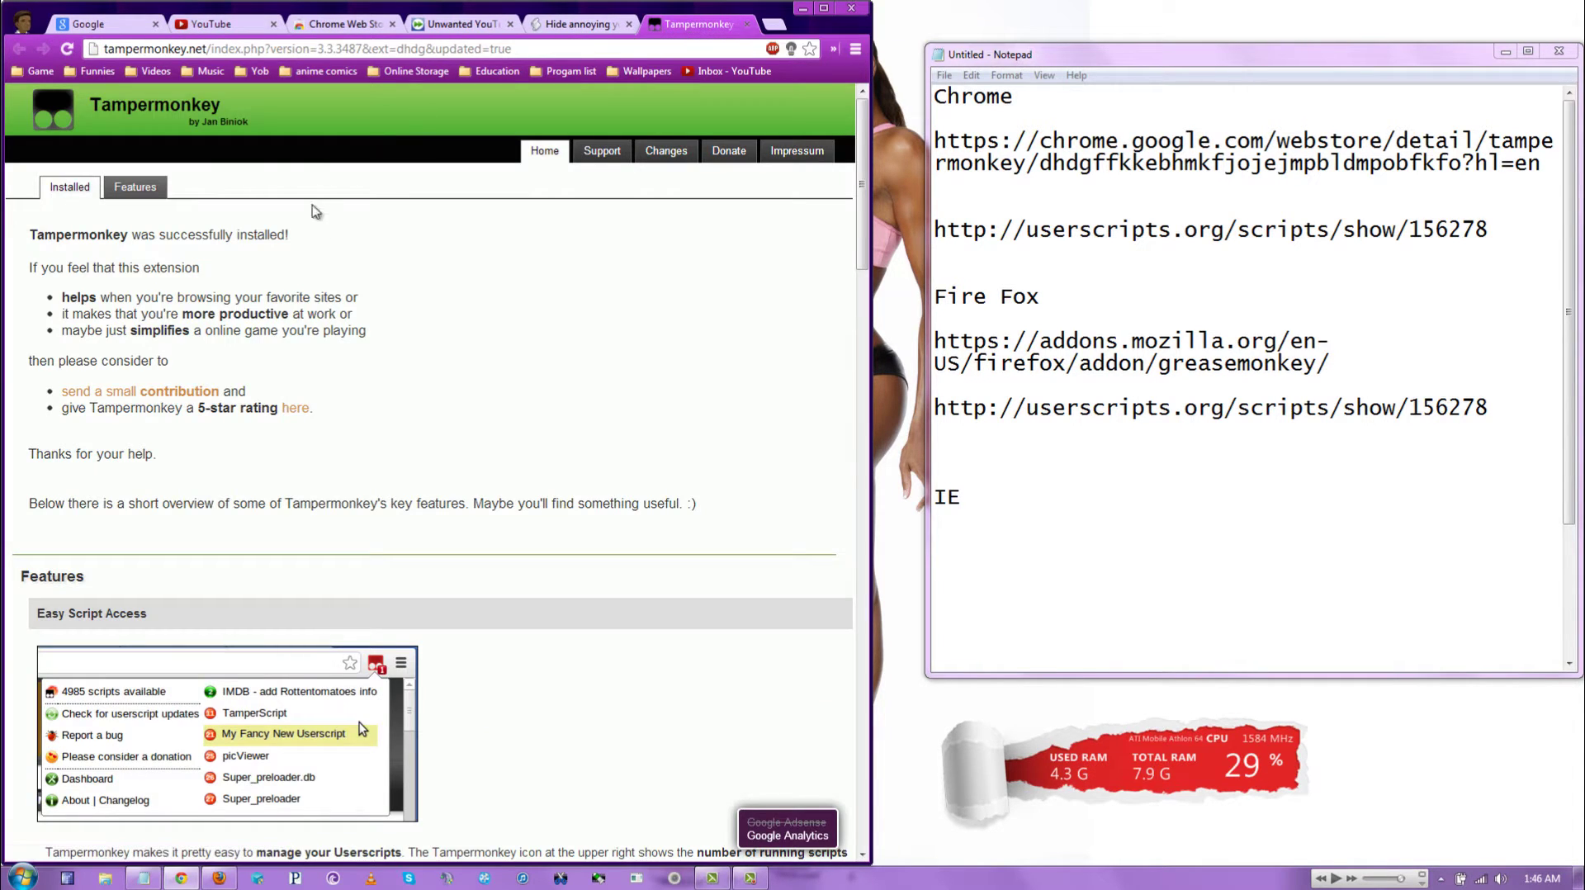
pyautogui.click(219, 878)
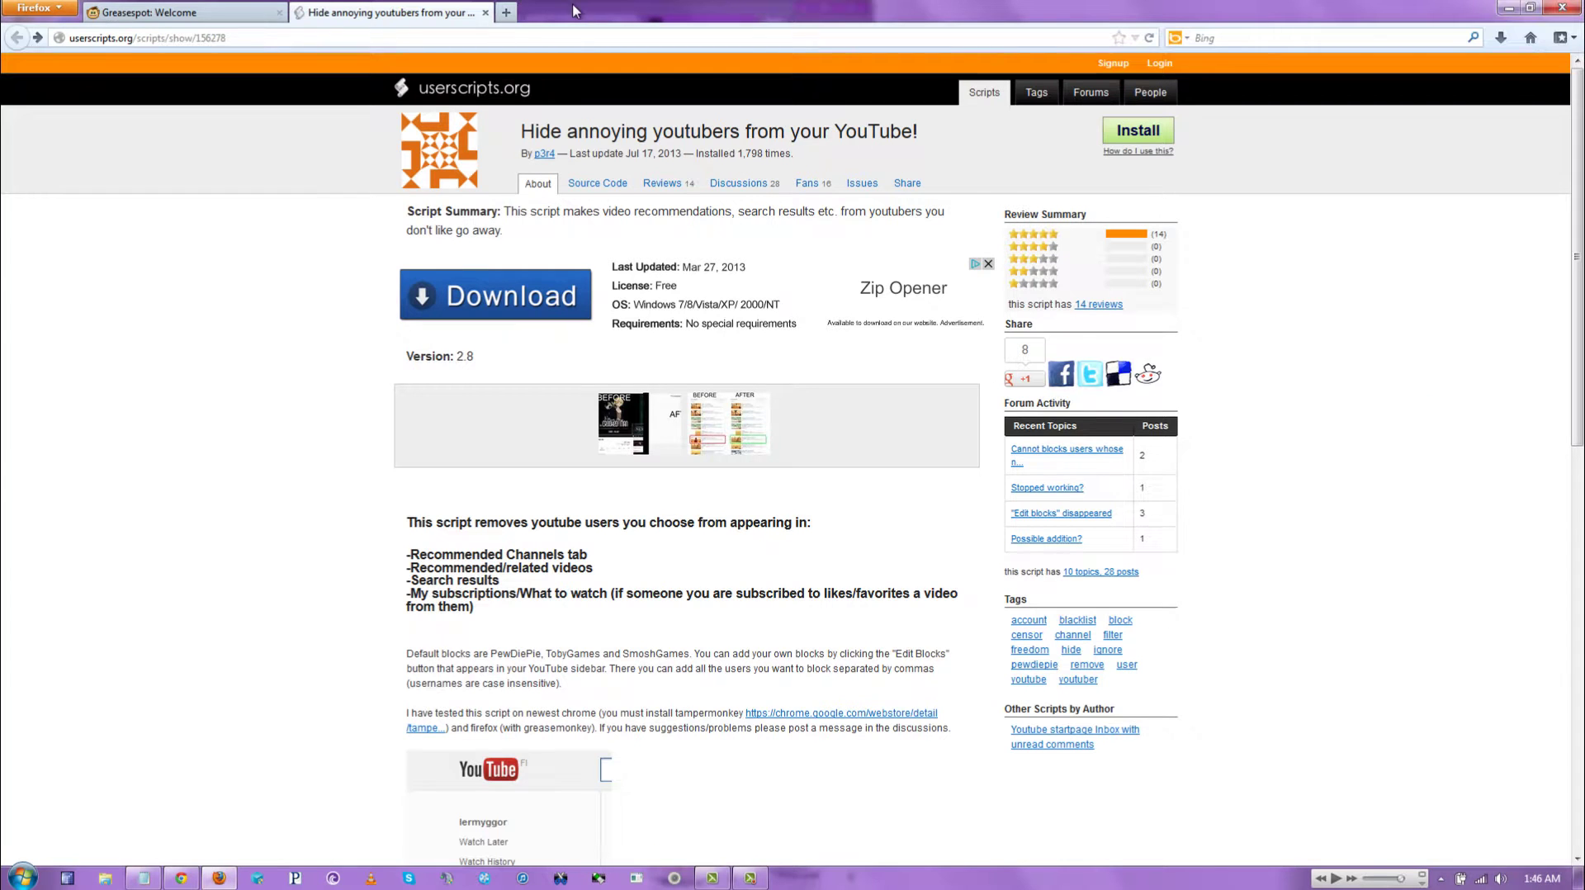
# Step: Install Greasemonkey 1.11 from Mozilla Add-ons and restart Firefox to finish
pyautogui.click(249, 13)
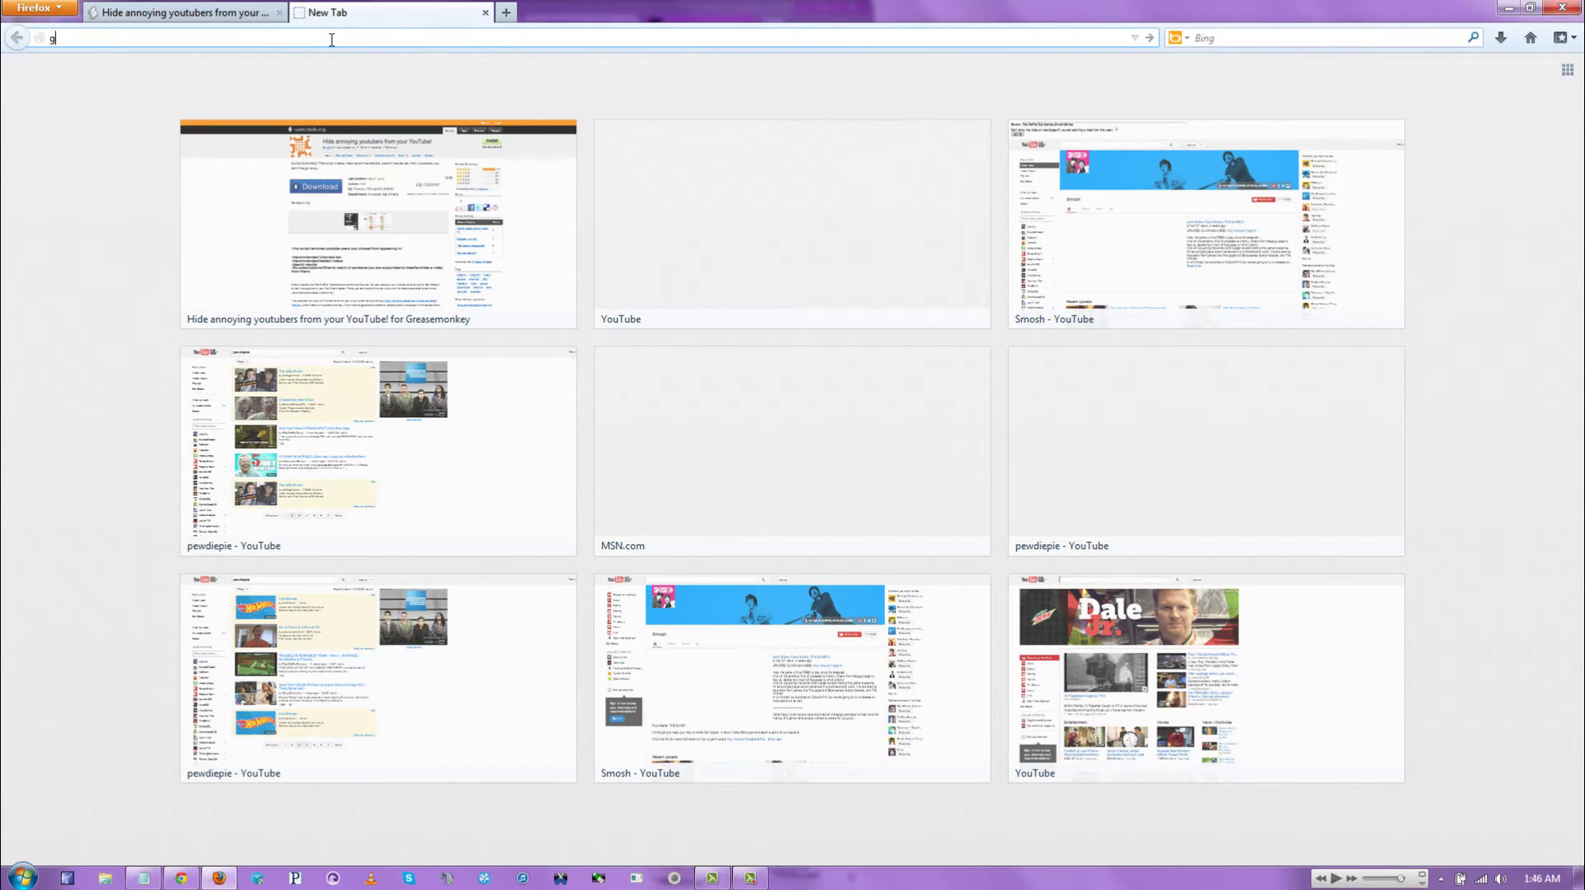
pyautogui.write('reasym')
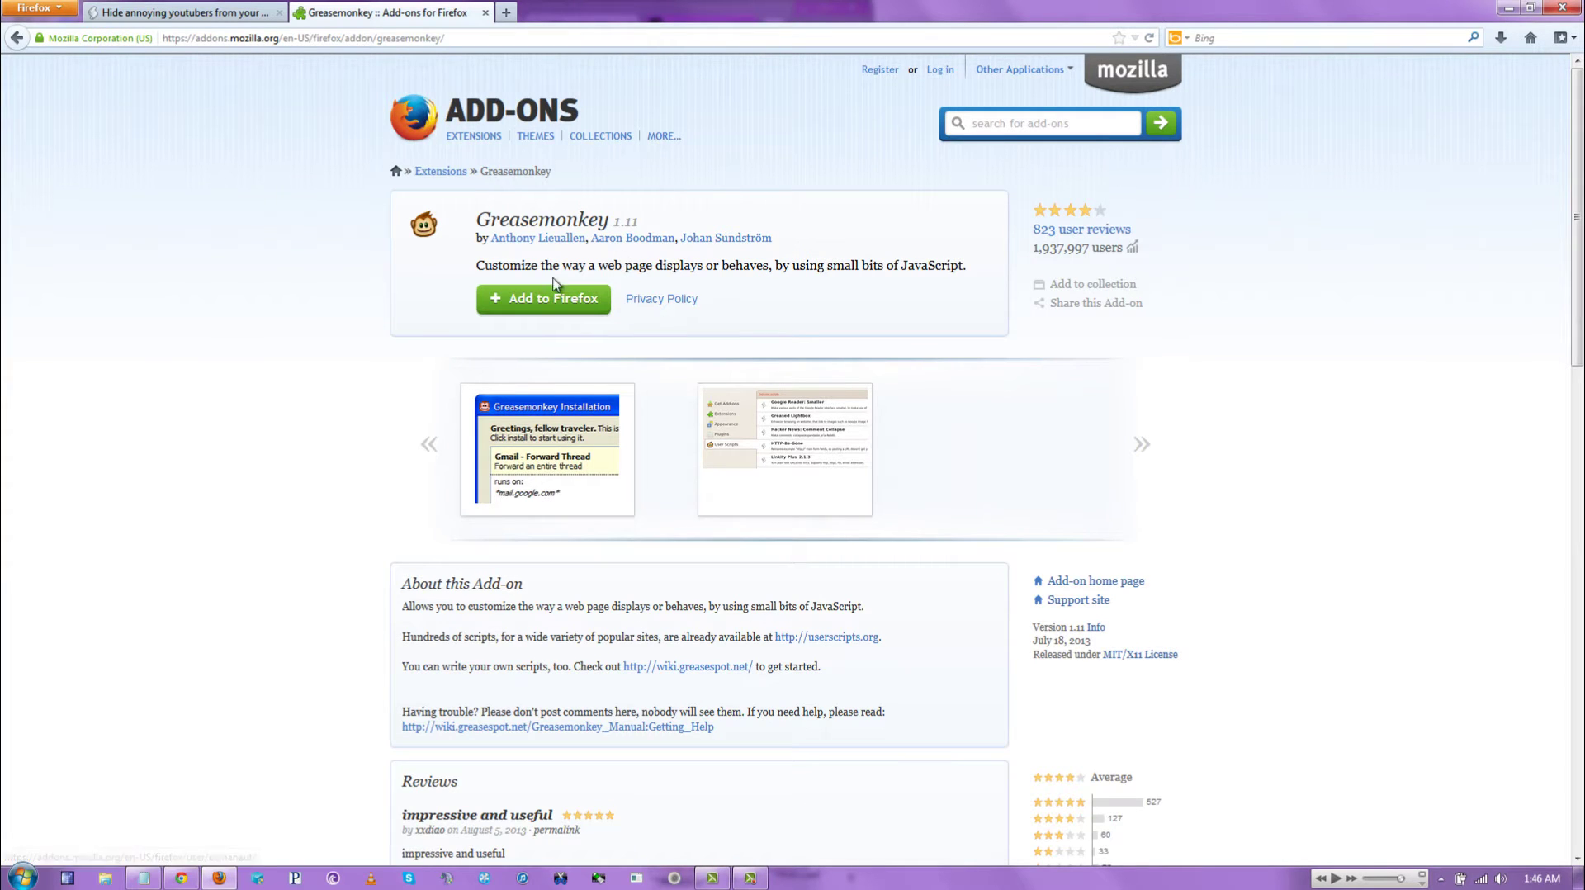
pyautogui.click(544, 311)
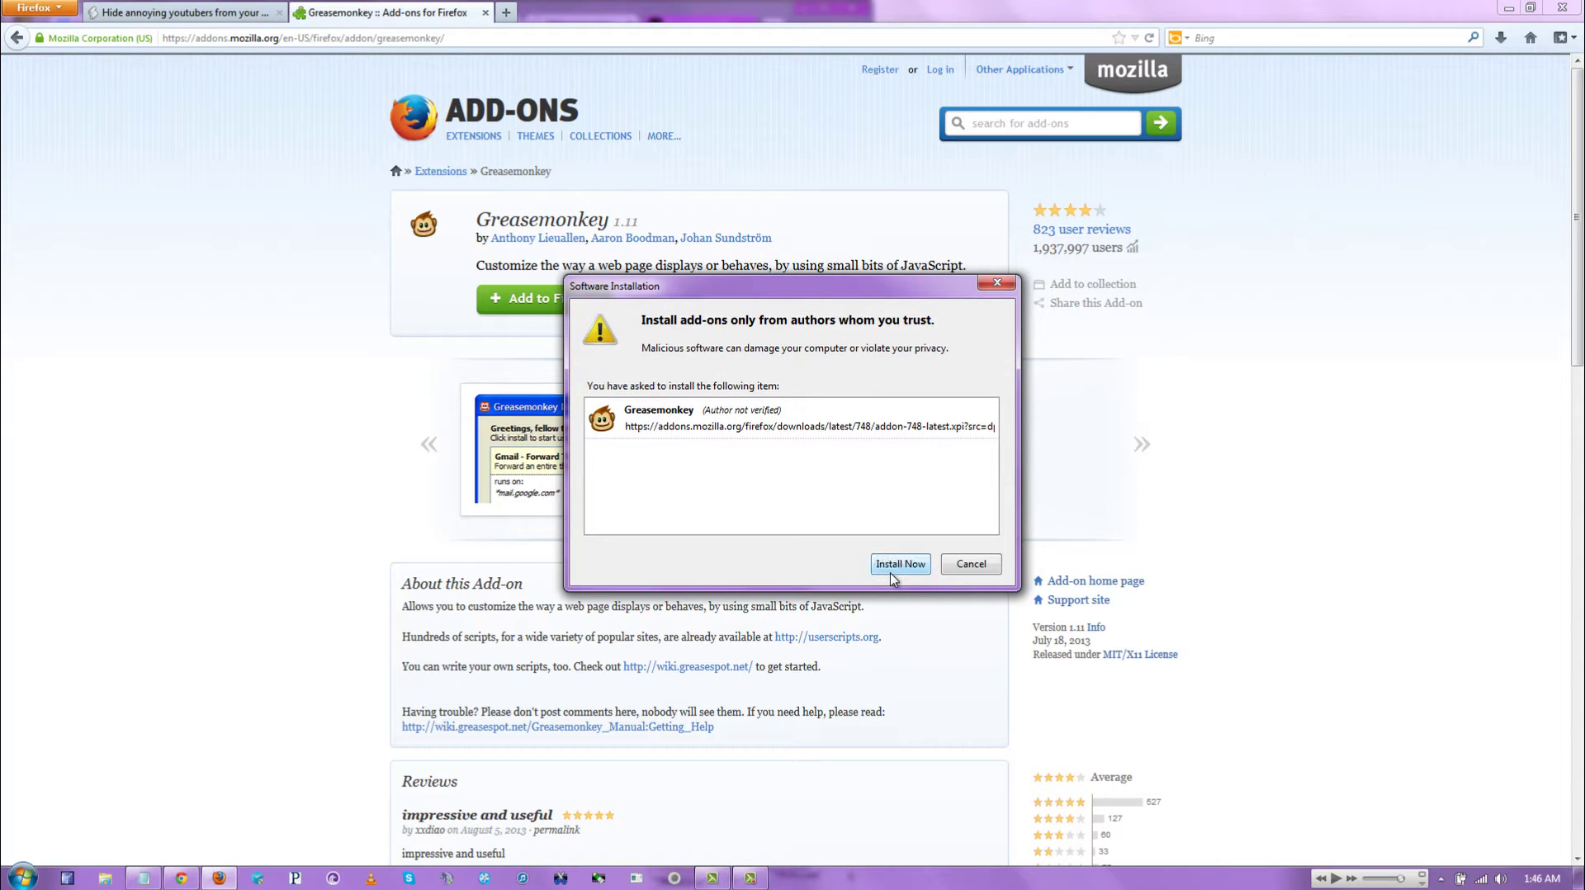
pyautogui.click(897, 568)
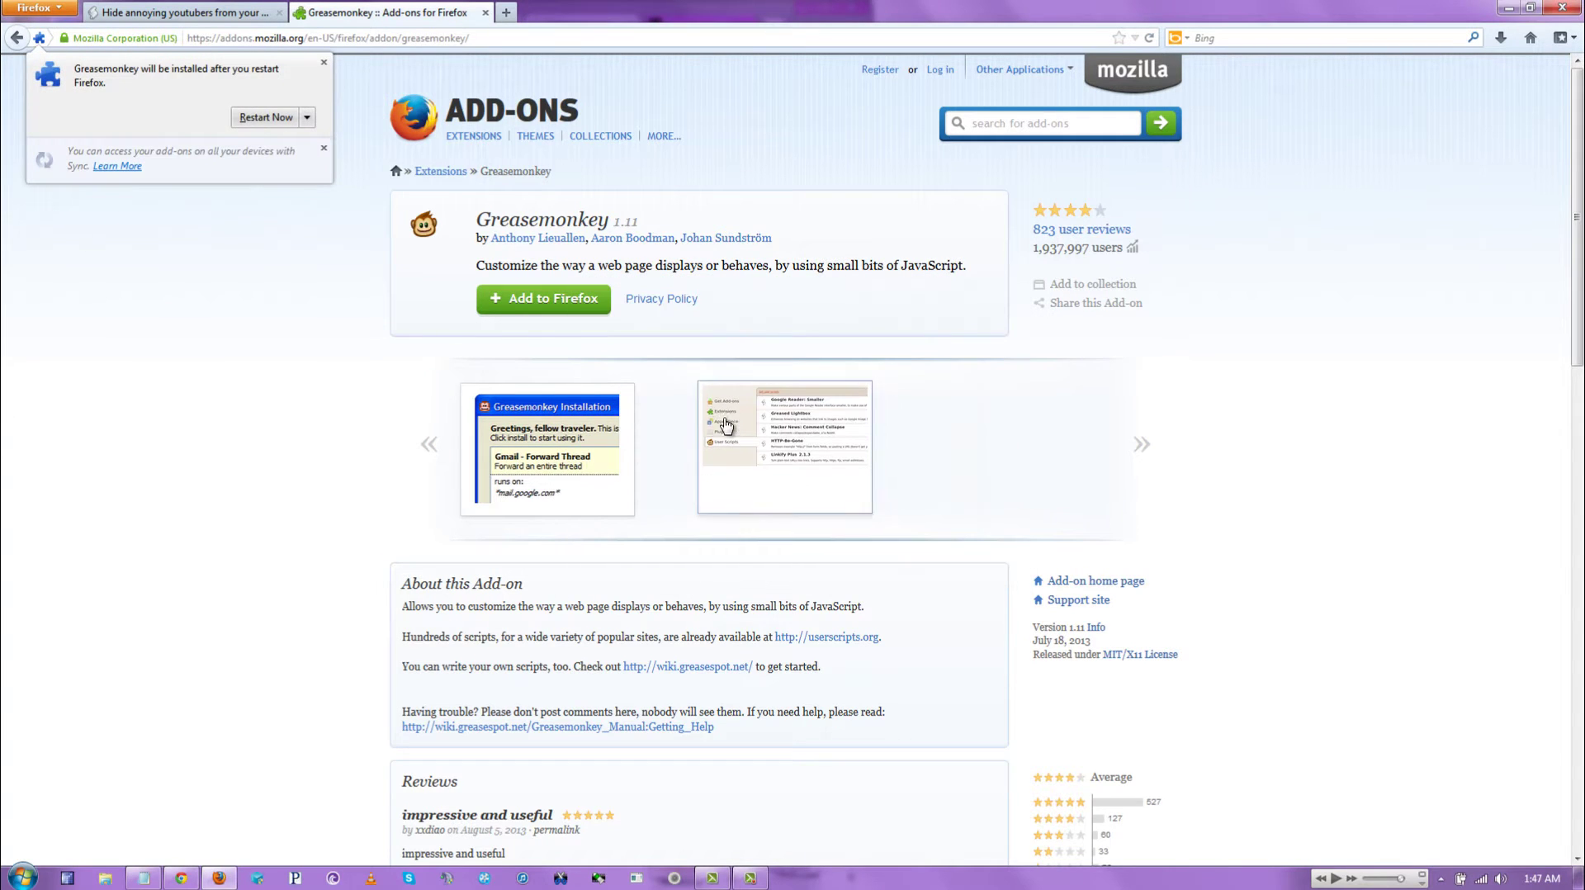
pyautogui.click(264, 117)
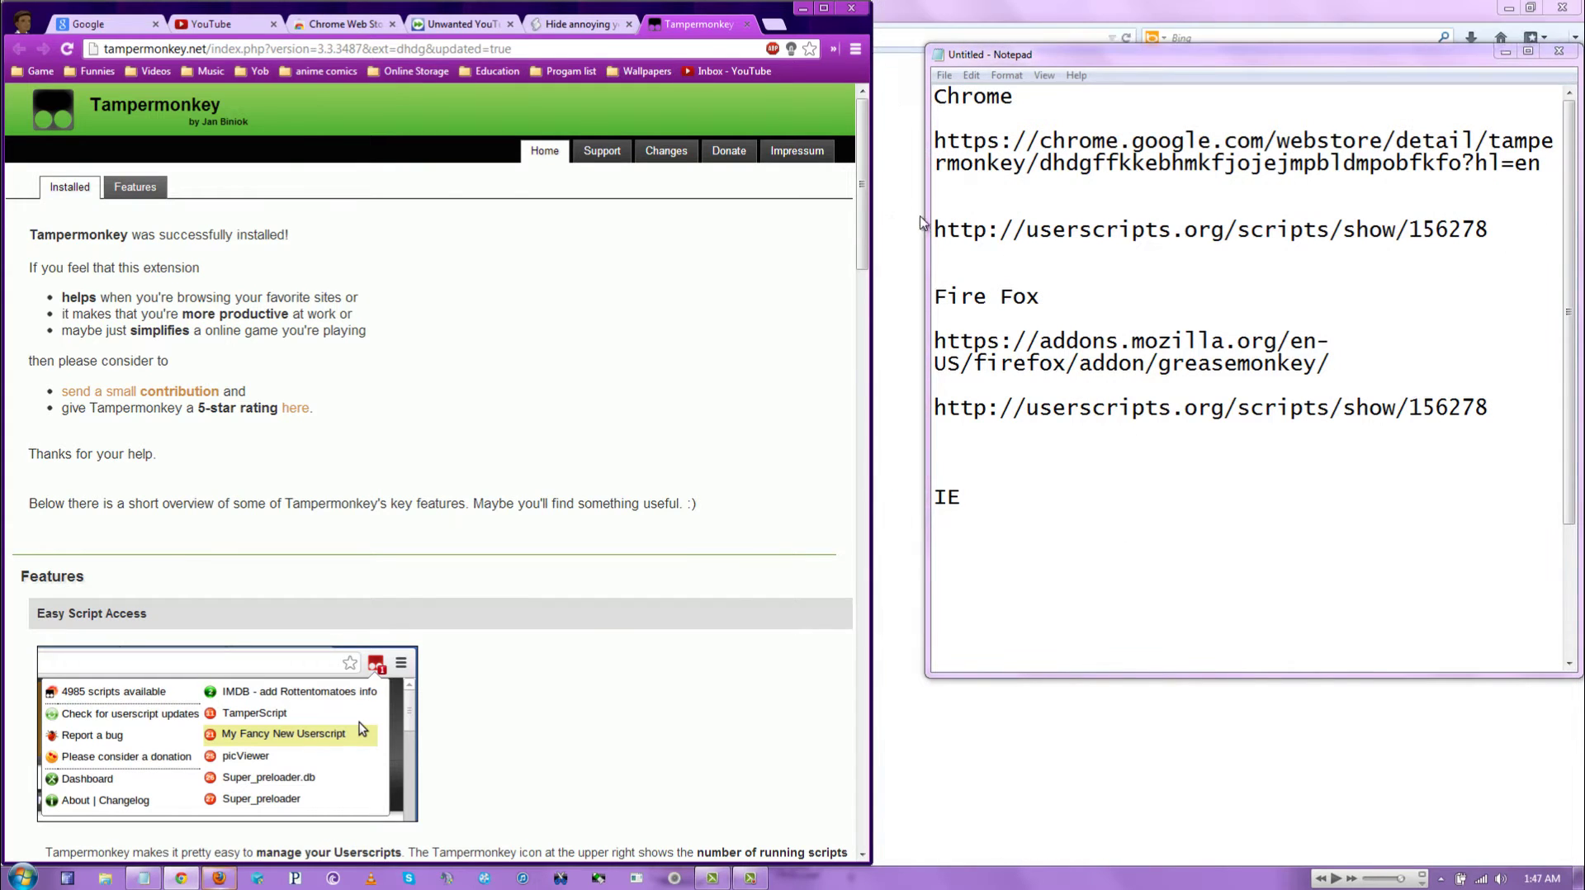
pyautogui.doubleClick(1177, 17)
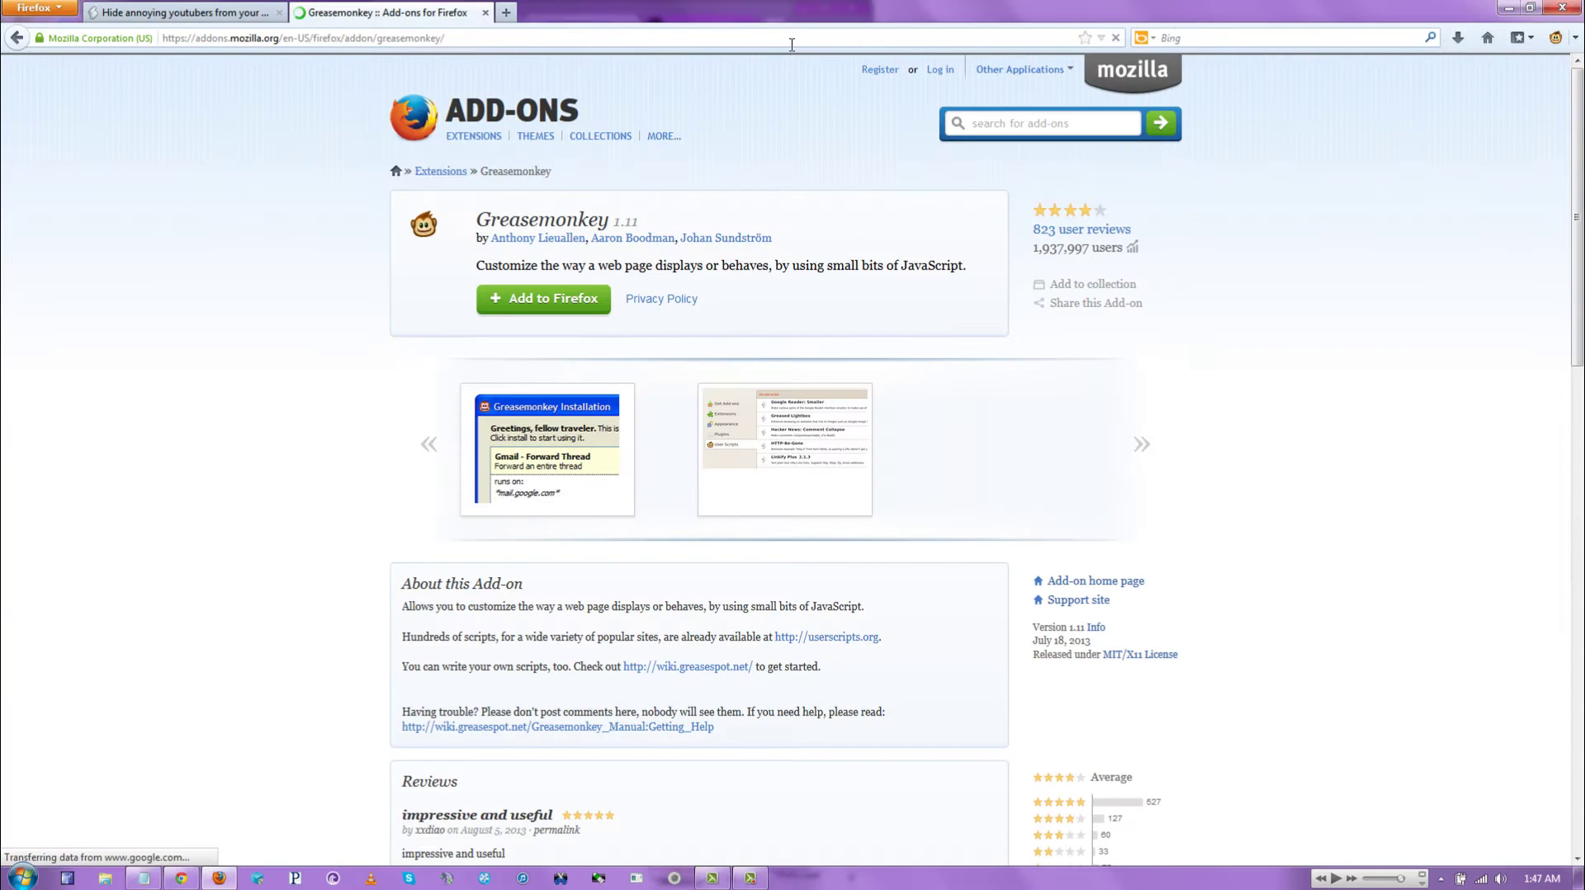
pyautogui.doubleClick(1178, 15)
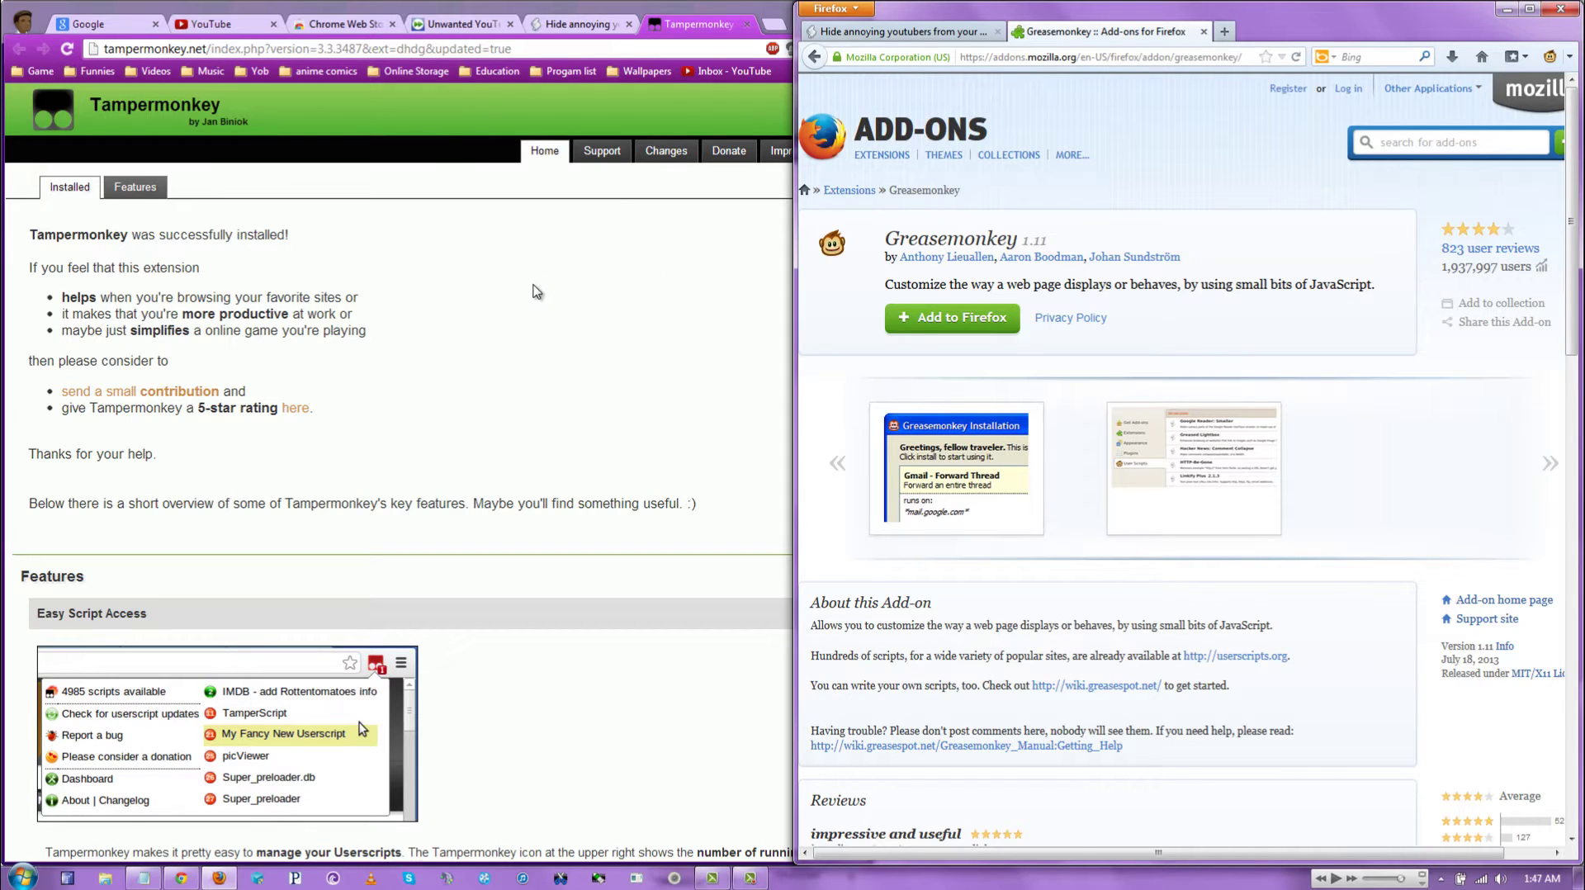
# Step: Close the Tampermonkey welcome page and open the userscripts.org script link from the notes in Chrome
pyautogui.click(537, 292)
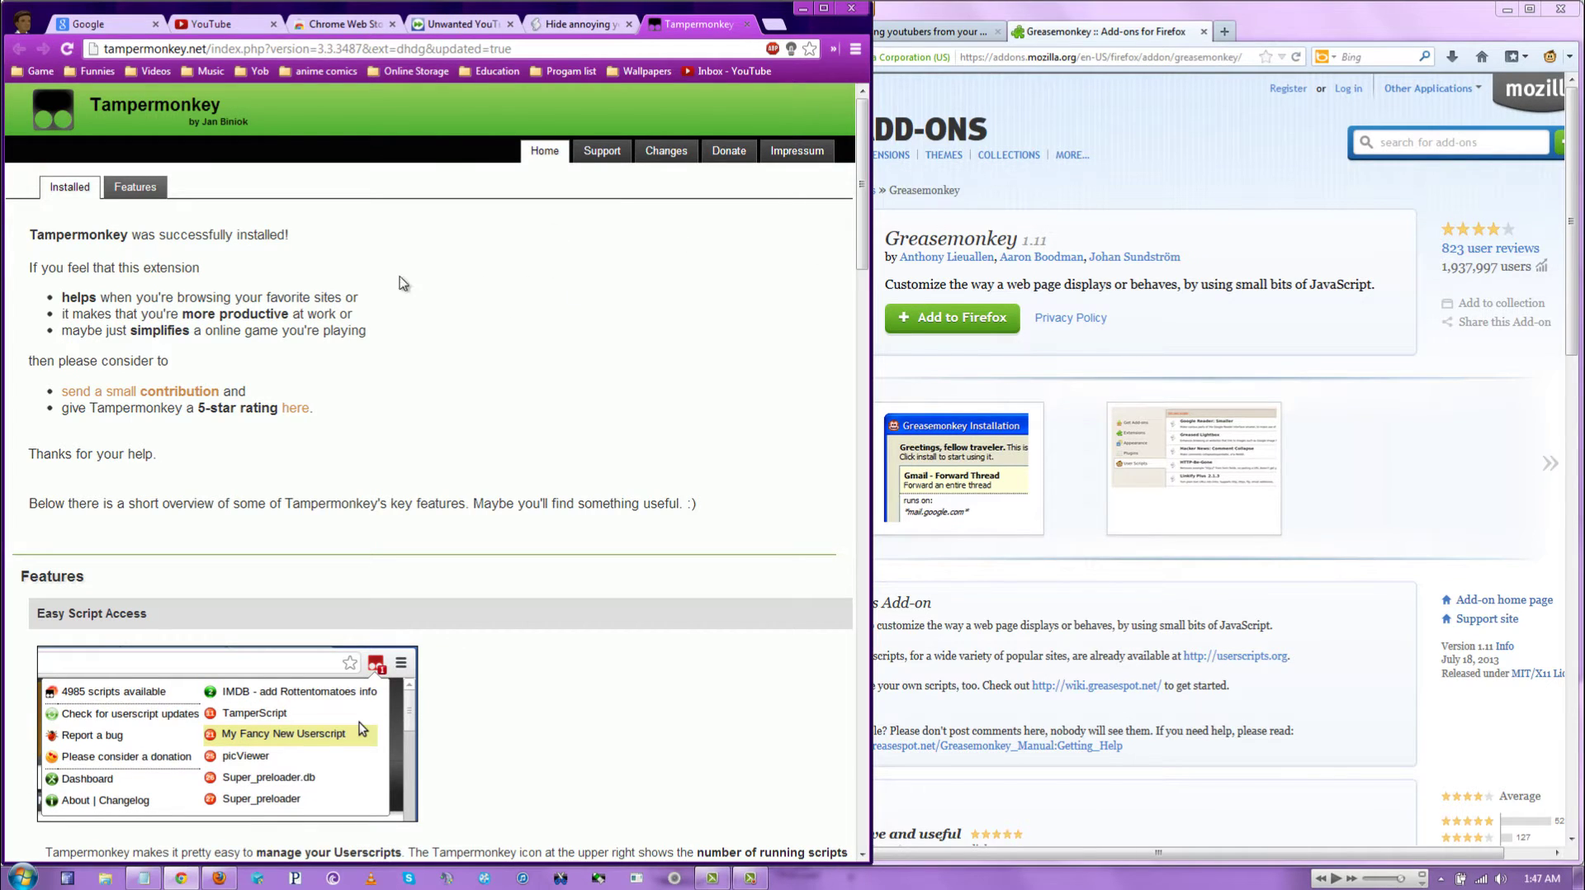
pyautogui.click(747, 23)
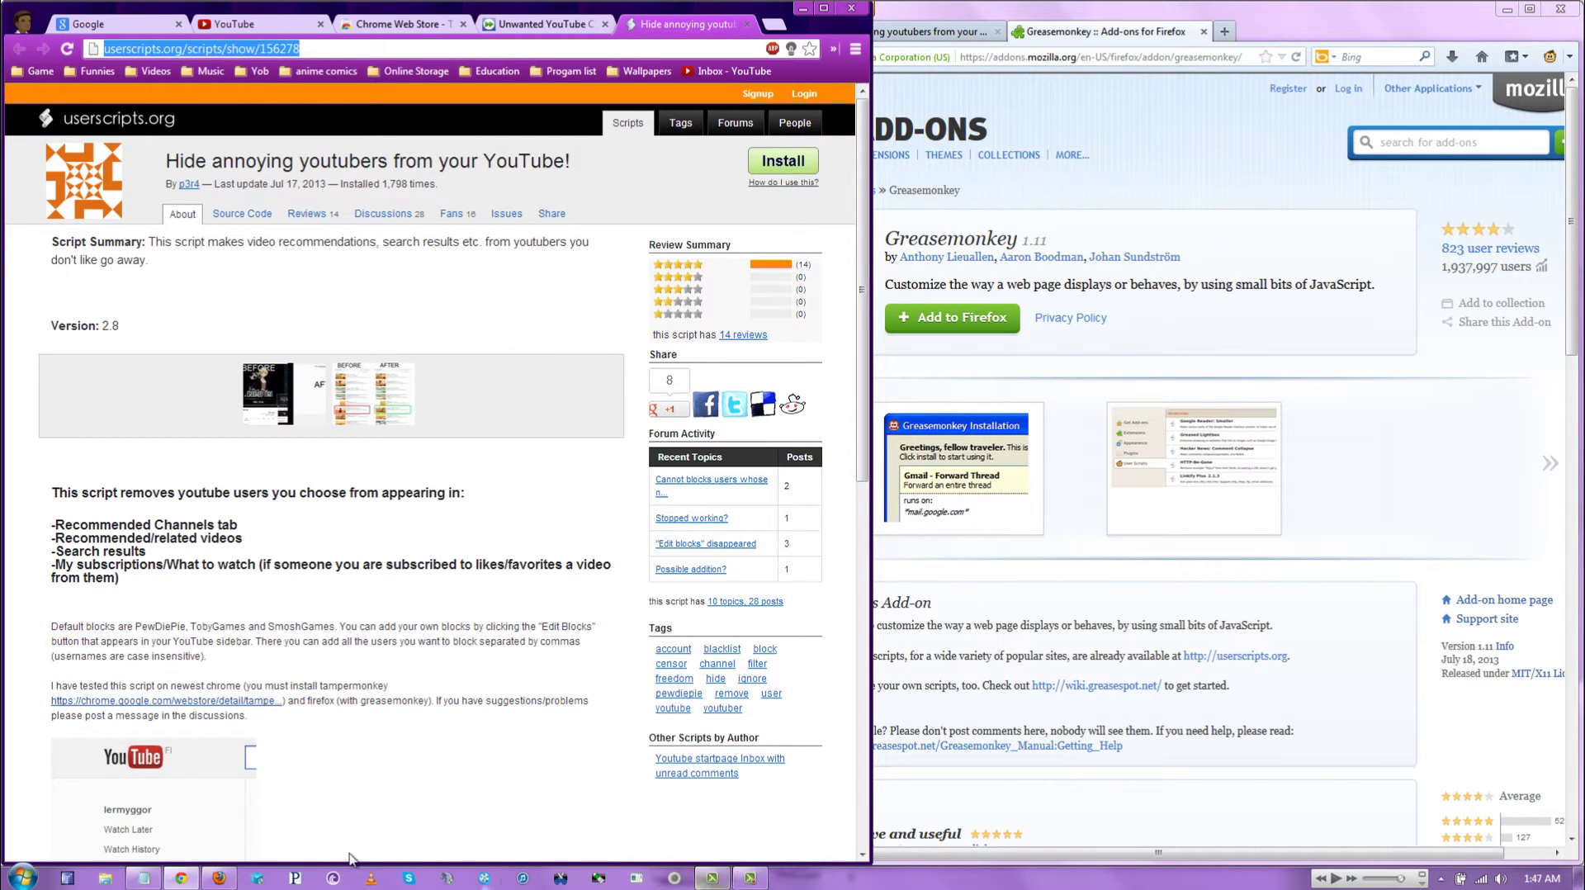
pyautogui.click(143, 877)
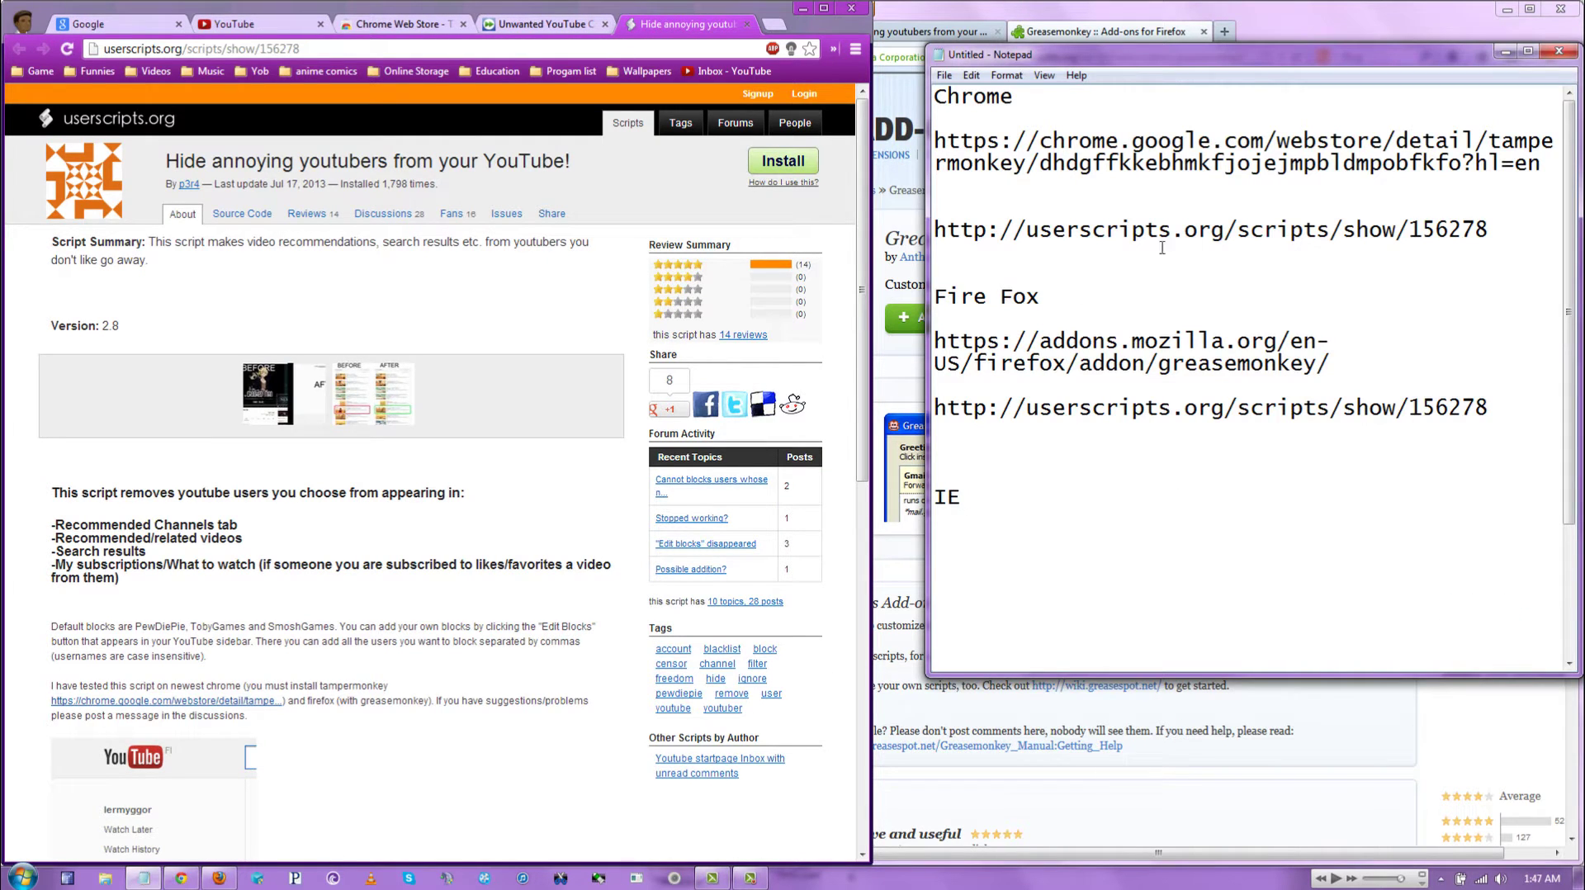
pyautogui.moveTo(1500, 223); pyautogui.dragTo(967, 219)
pyautogui.hotkey('ctrl', 'c')
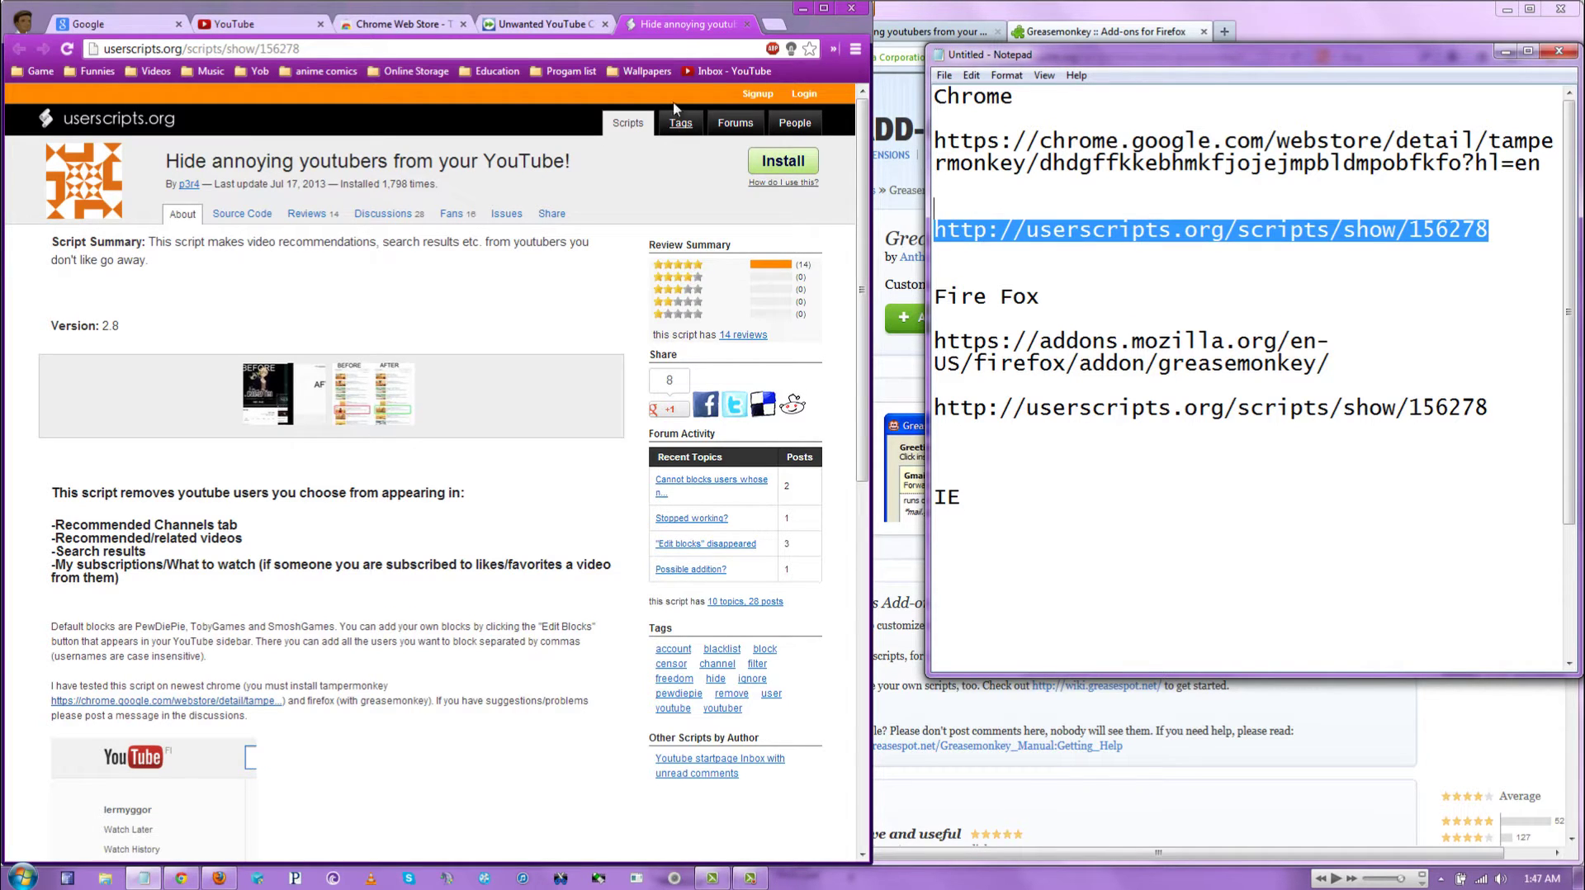
pyautogui.click(683, 52)
pyautogui.hotkey('ctrl', 'v')
pyautogui.press('Return')
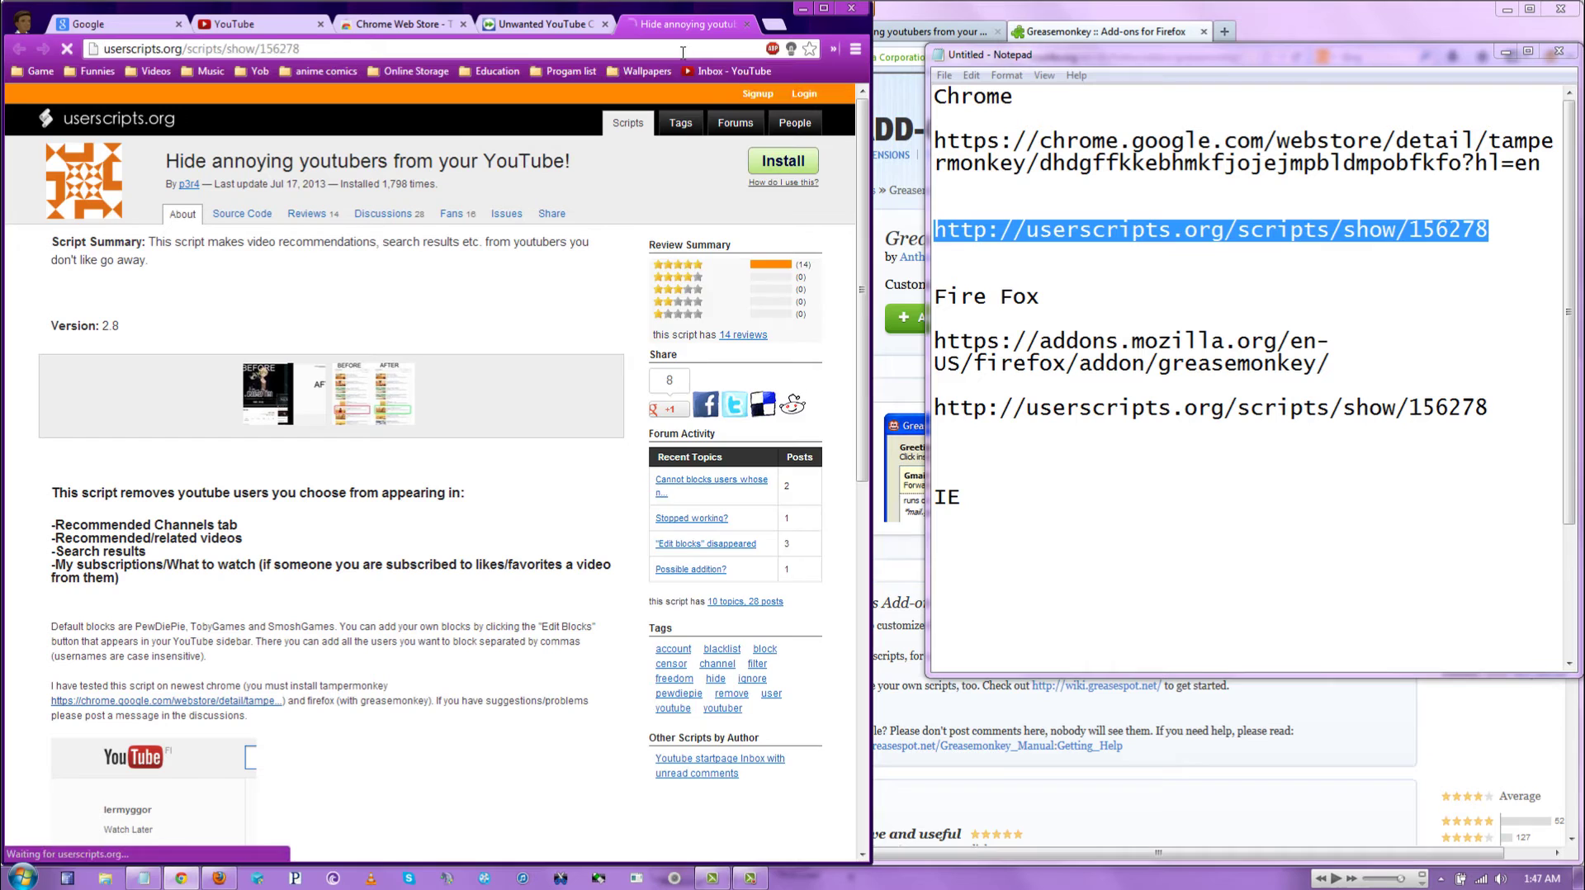
# Step: Open the same 'Hide annoying youtubers from your YouTube!' script page in Firefox
pyautogui.click(913, 543)
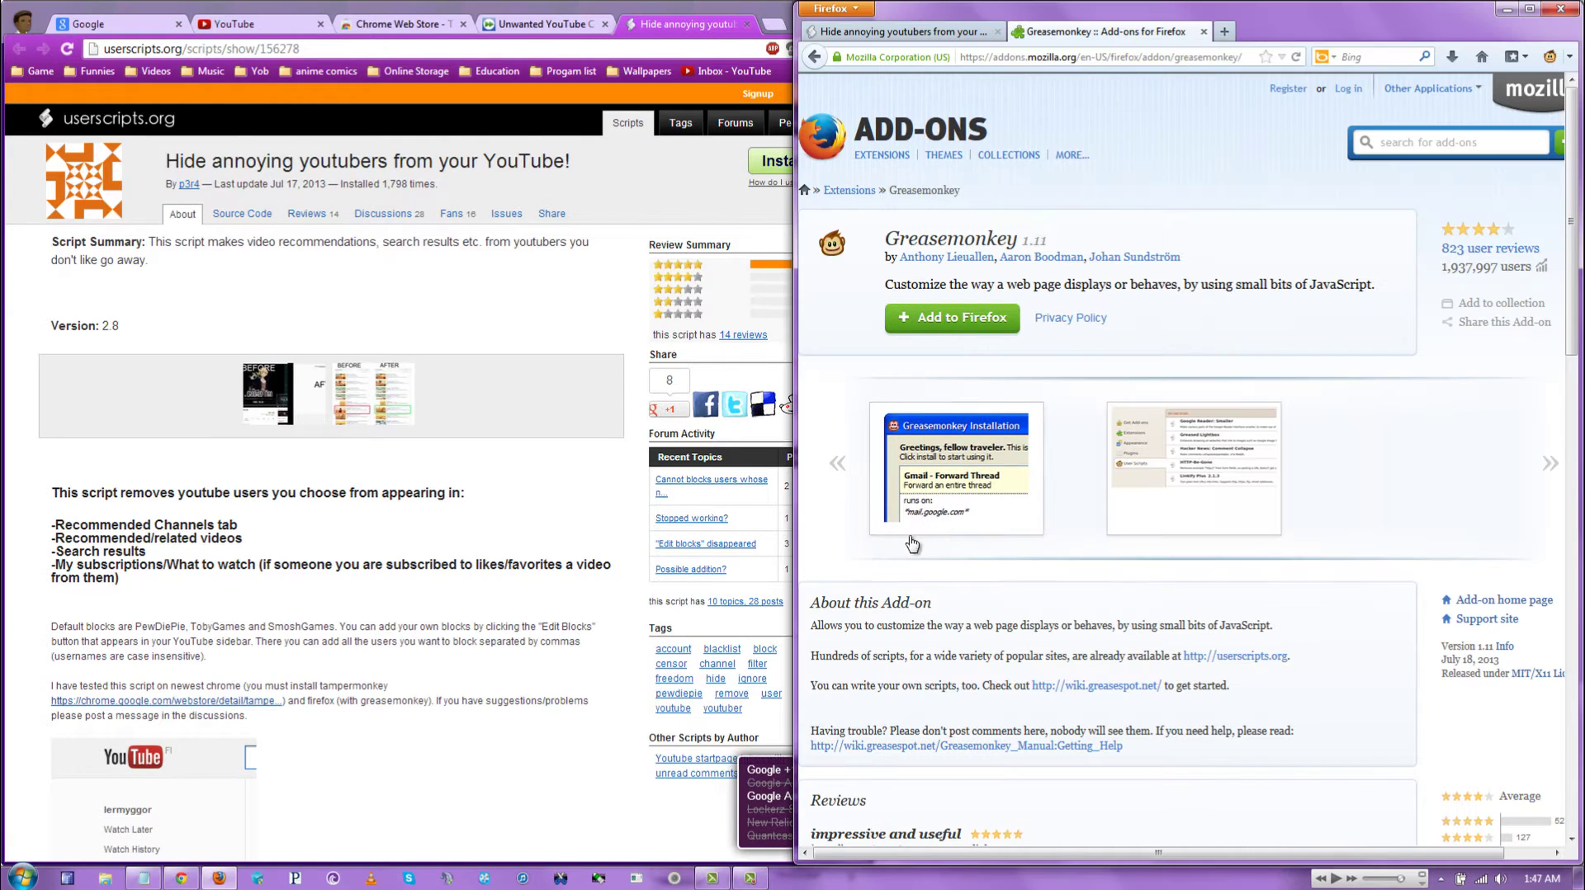
pyautogui.click(1118, 63)
pyautogui.doubleClick(1124, 55)
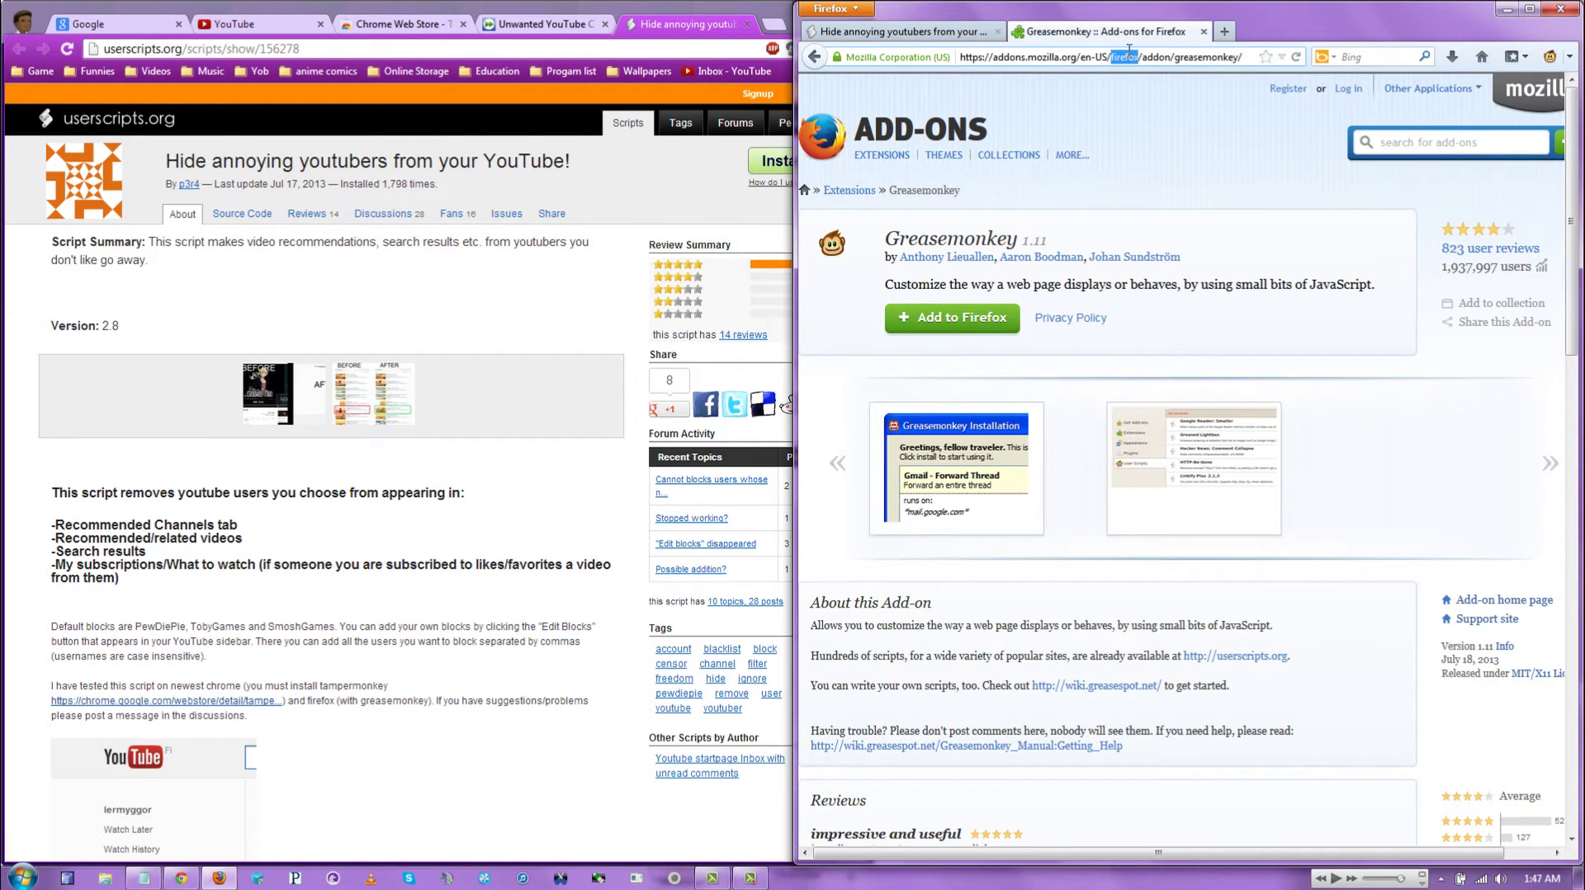
pyautogui.hotkey('ctrl', 'a')
pyautogui.hotkey('ctrl', 'v')
pyautogui.press('Return')
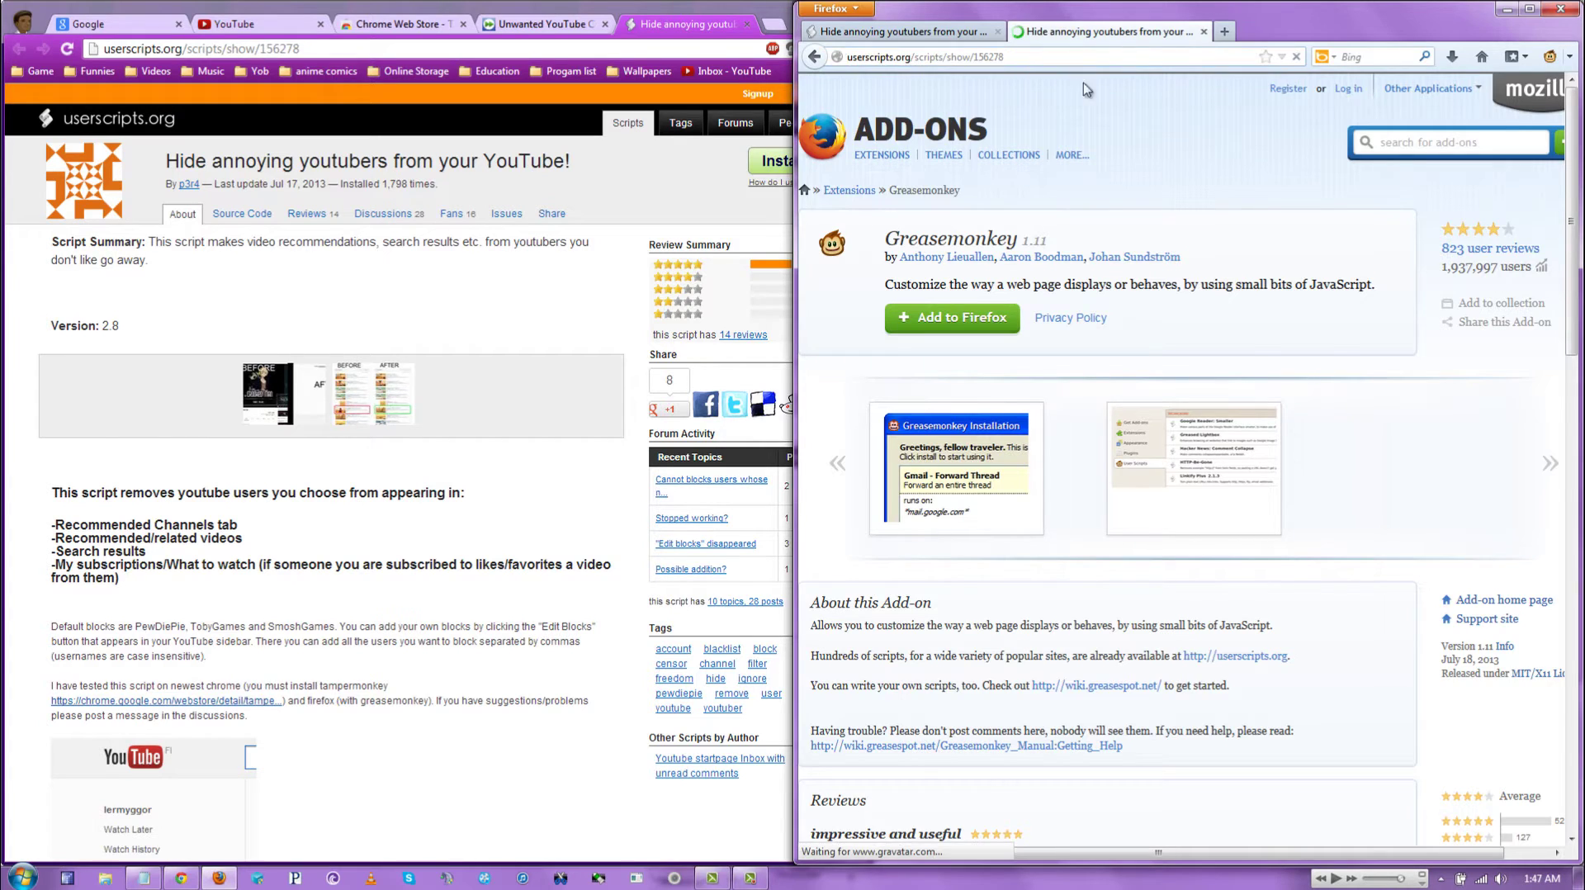
pyautogui.click(490, 299)
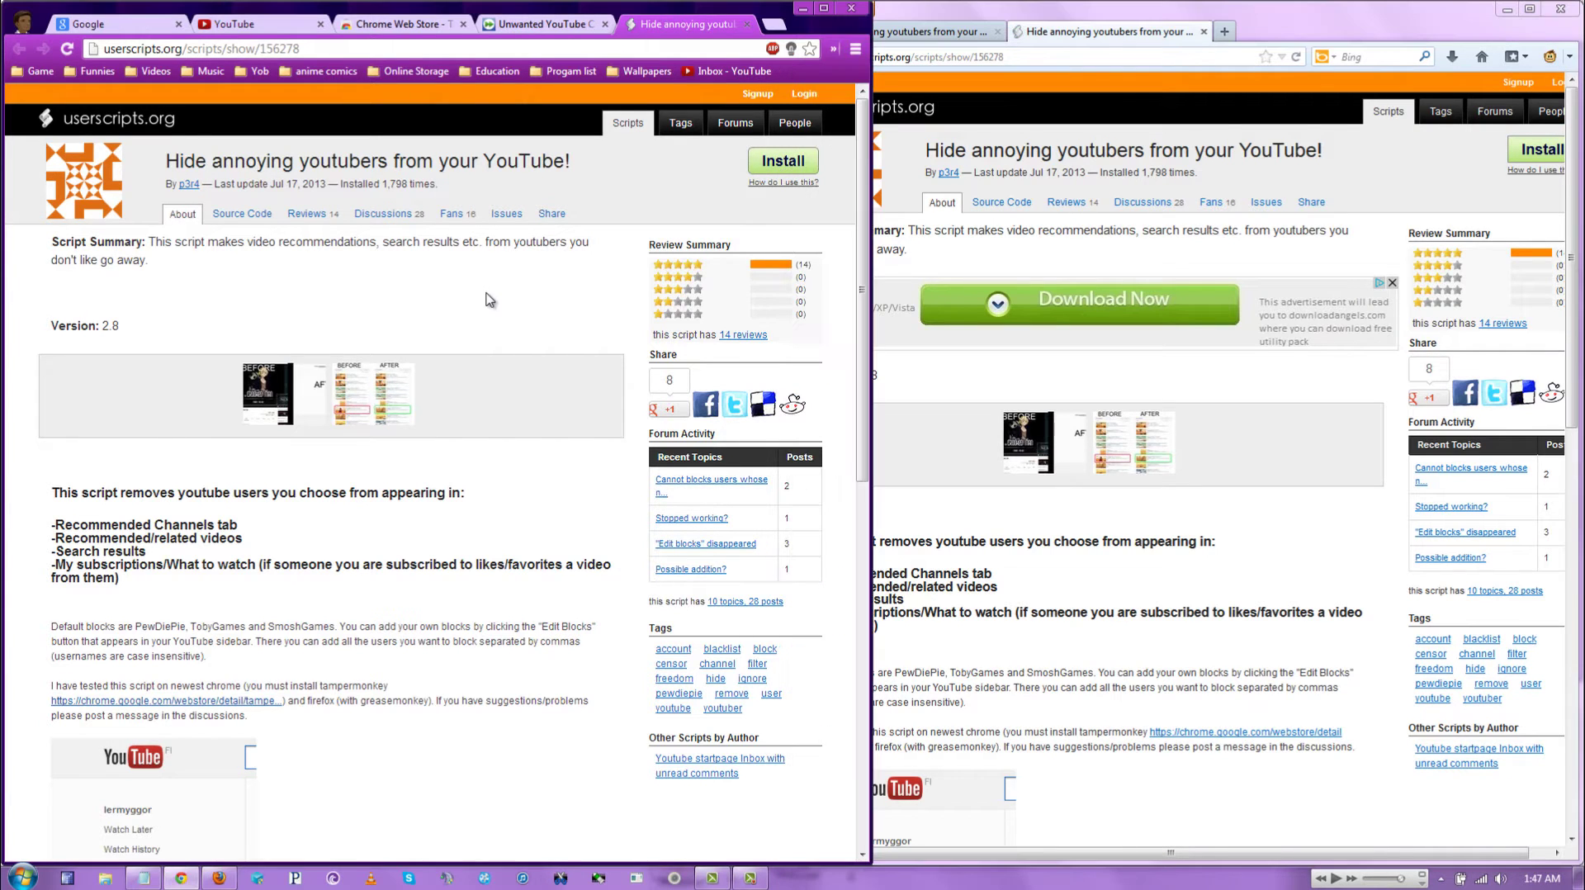
# Step: Install the Block youtube users v2.8 script (156278.user.js) into Tampermonkey, confirming both prompts
pyautogui.click(765, 164)
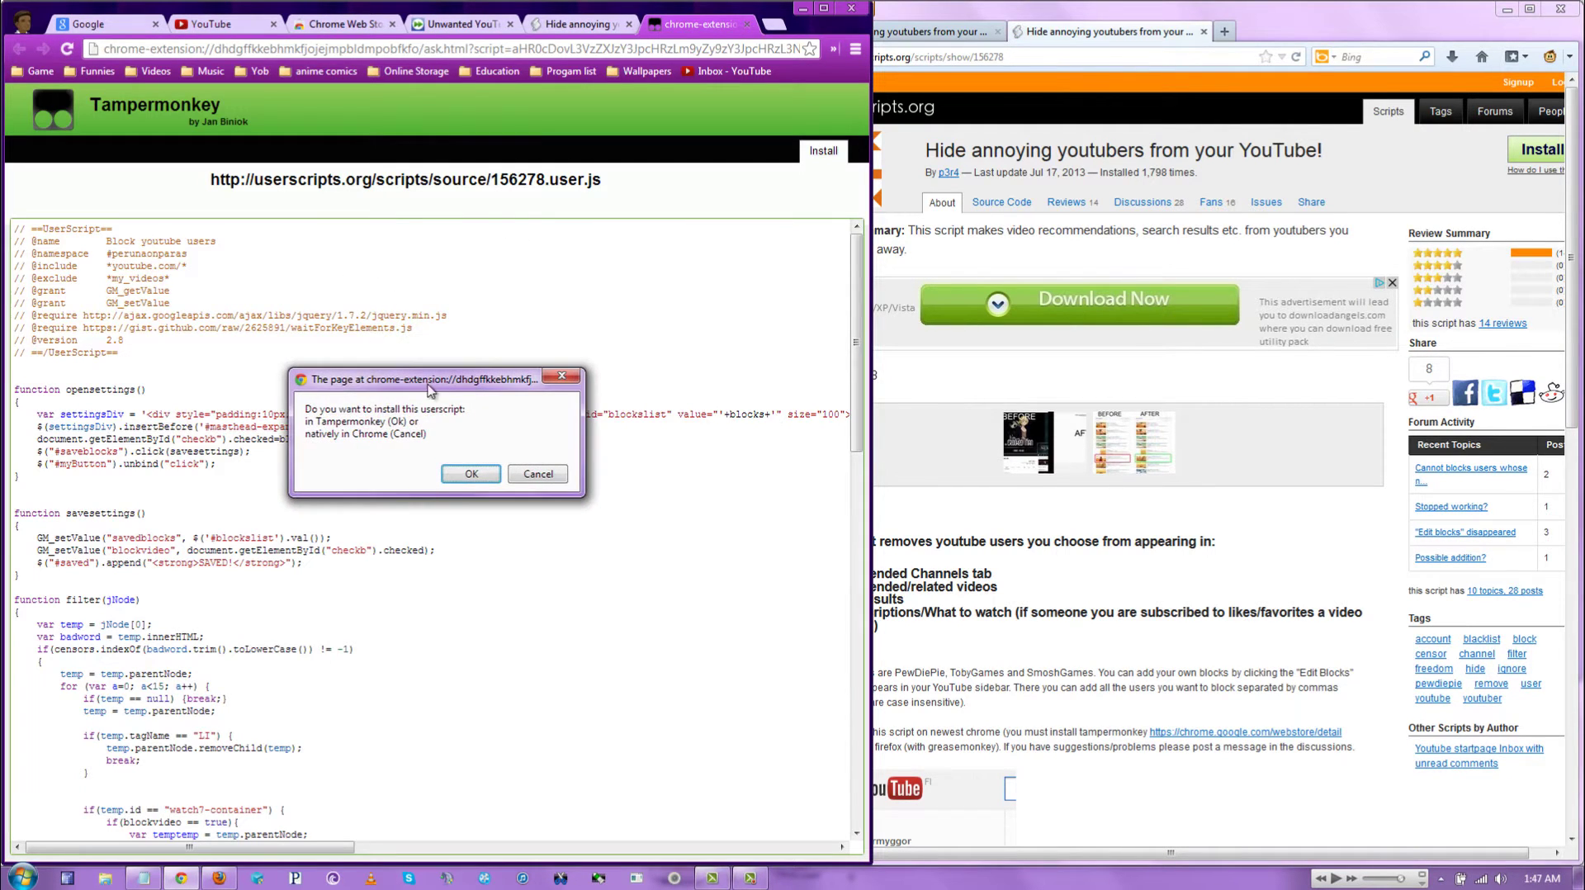
pyautogui.click(472, 476)
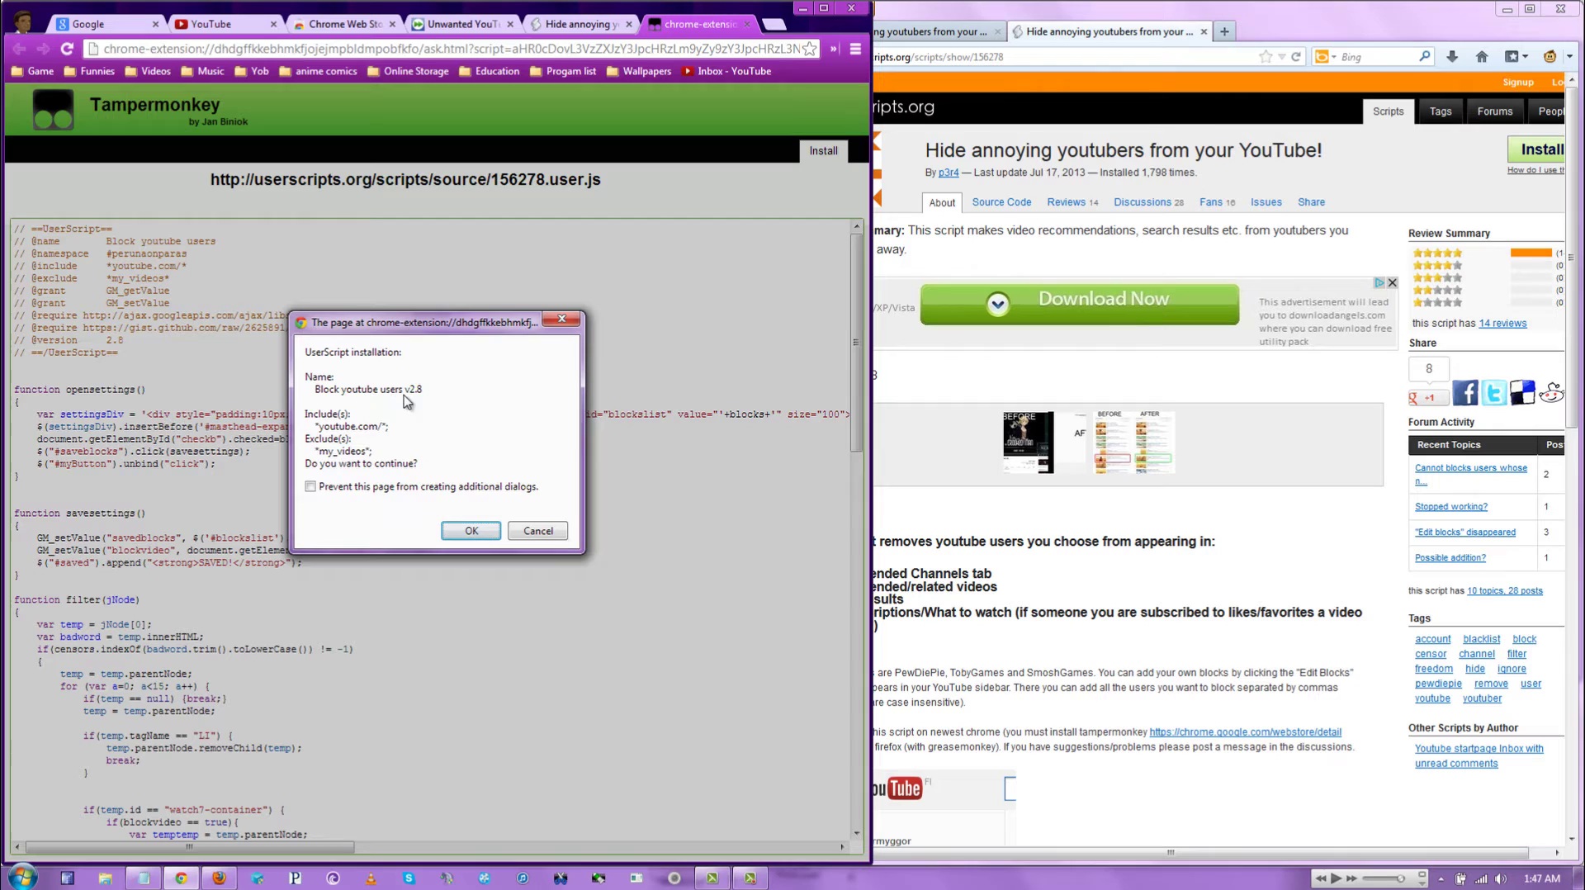
pyautogui.click(473, 531)
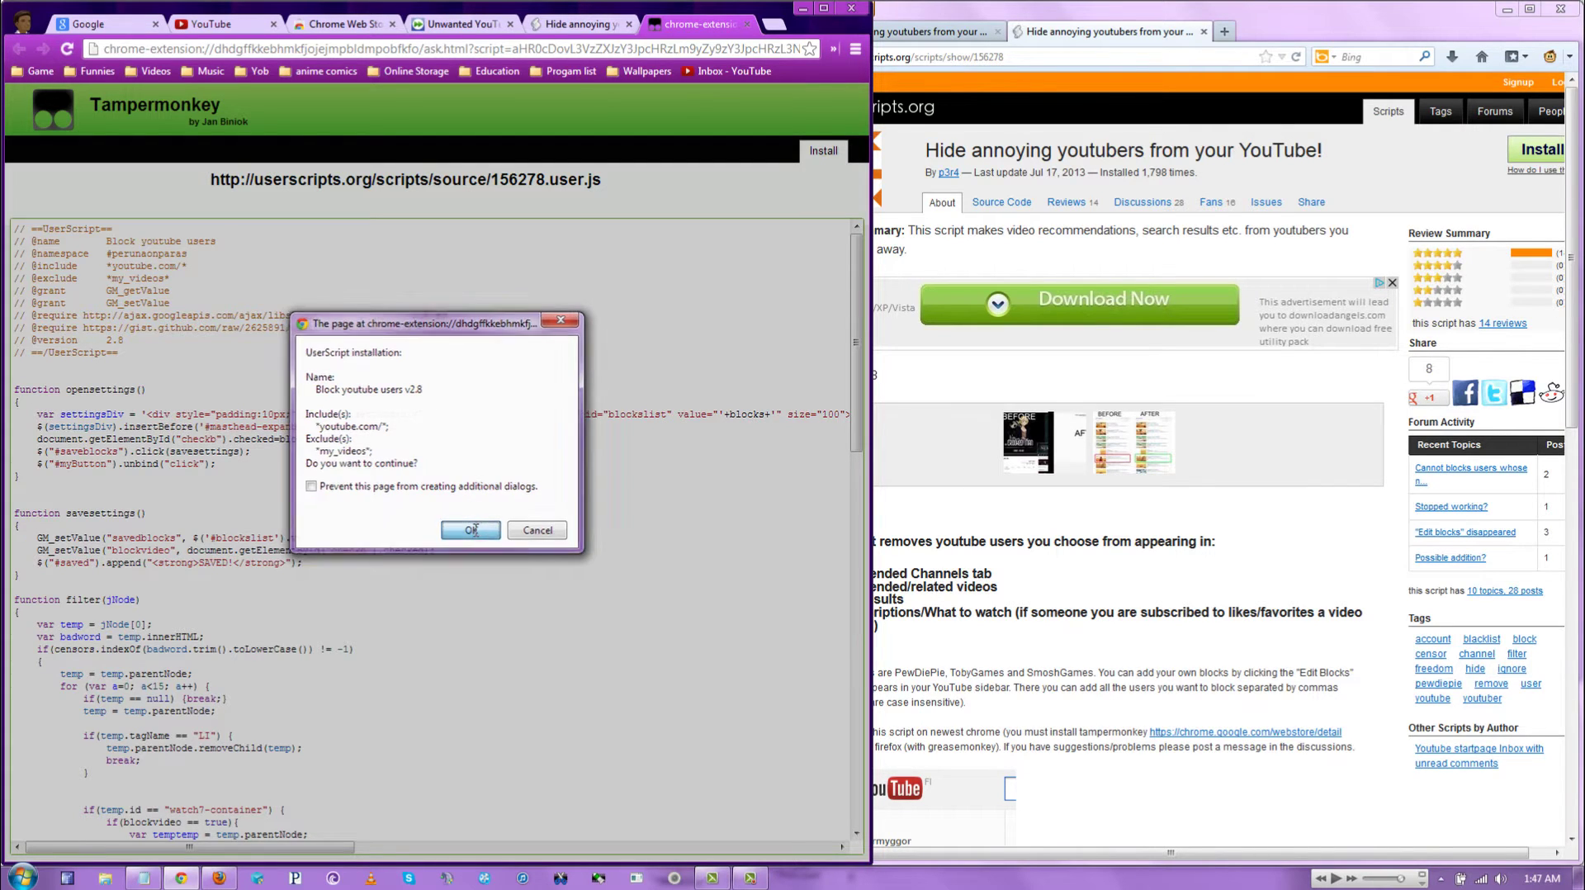
# Step: Install Block youtube users 2.8 in Firefox through Greasemonkey and dismiss the success notice
pyautogui.click(1033, 395)
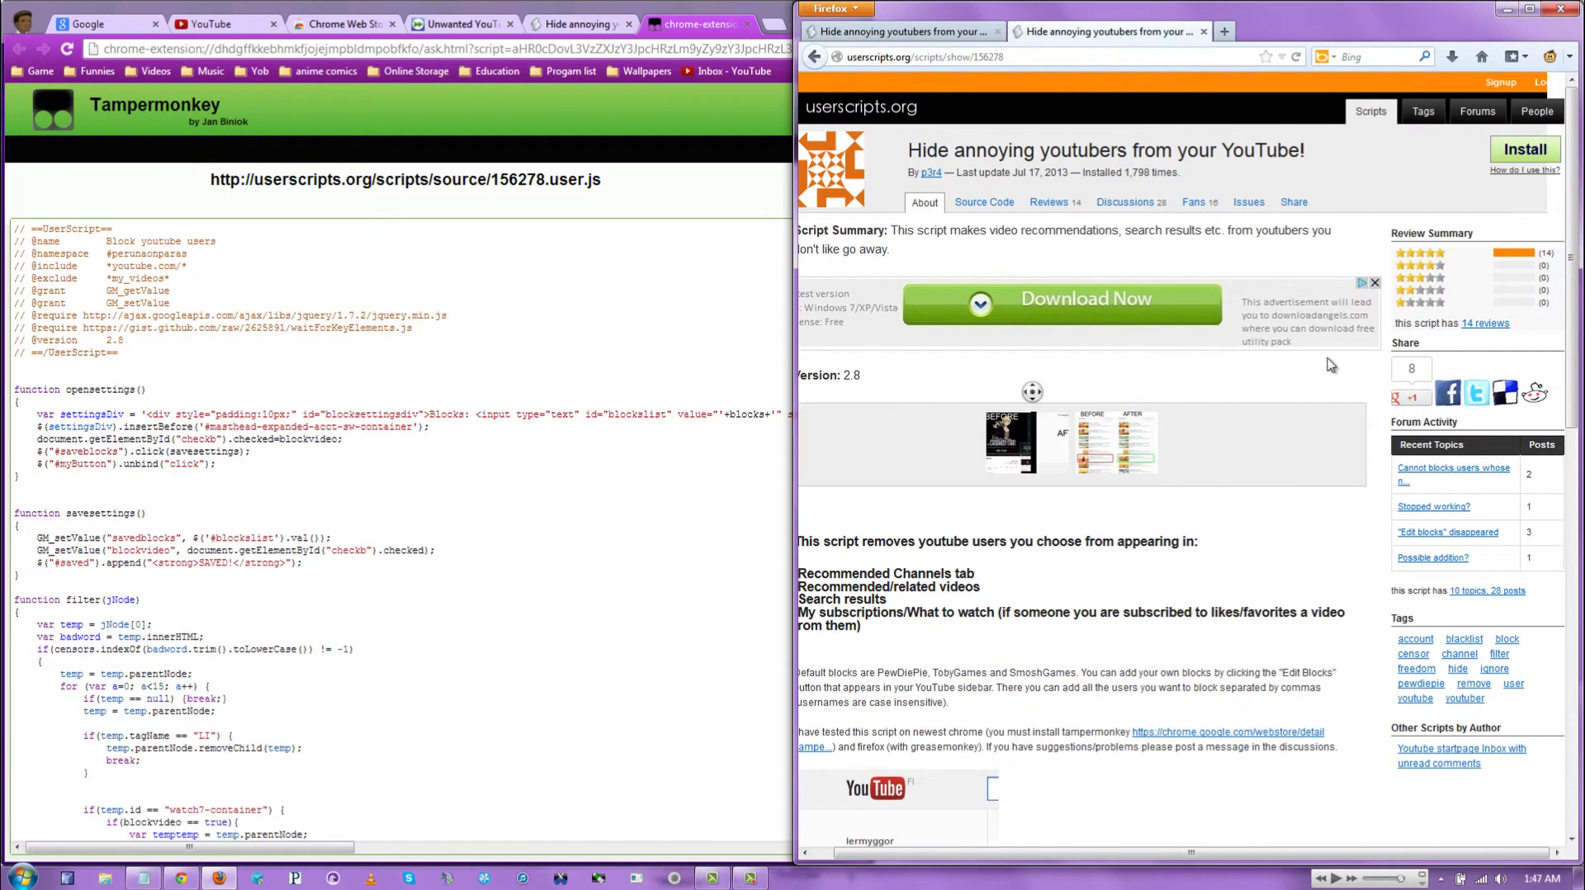
pyautogui.click(1517, 156)
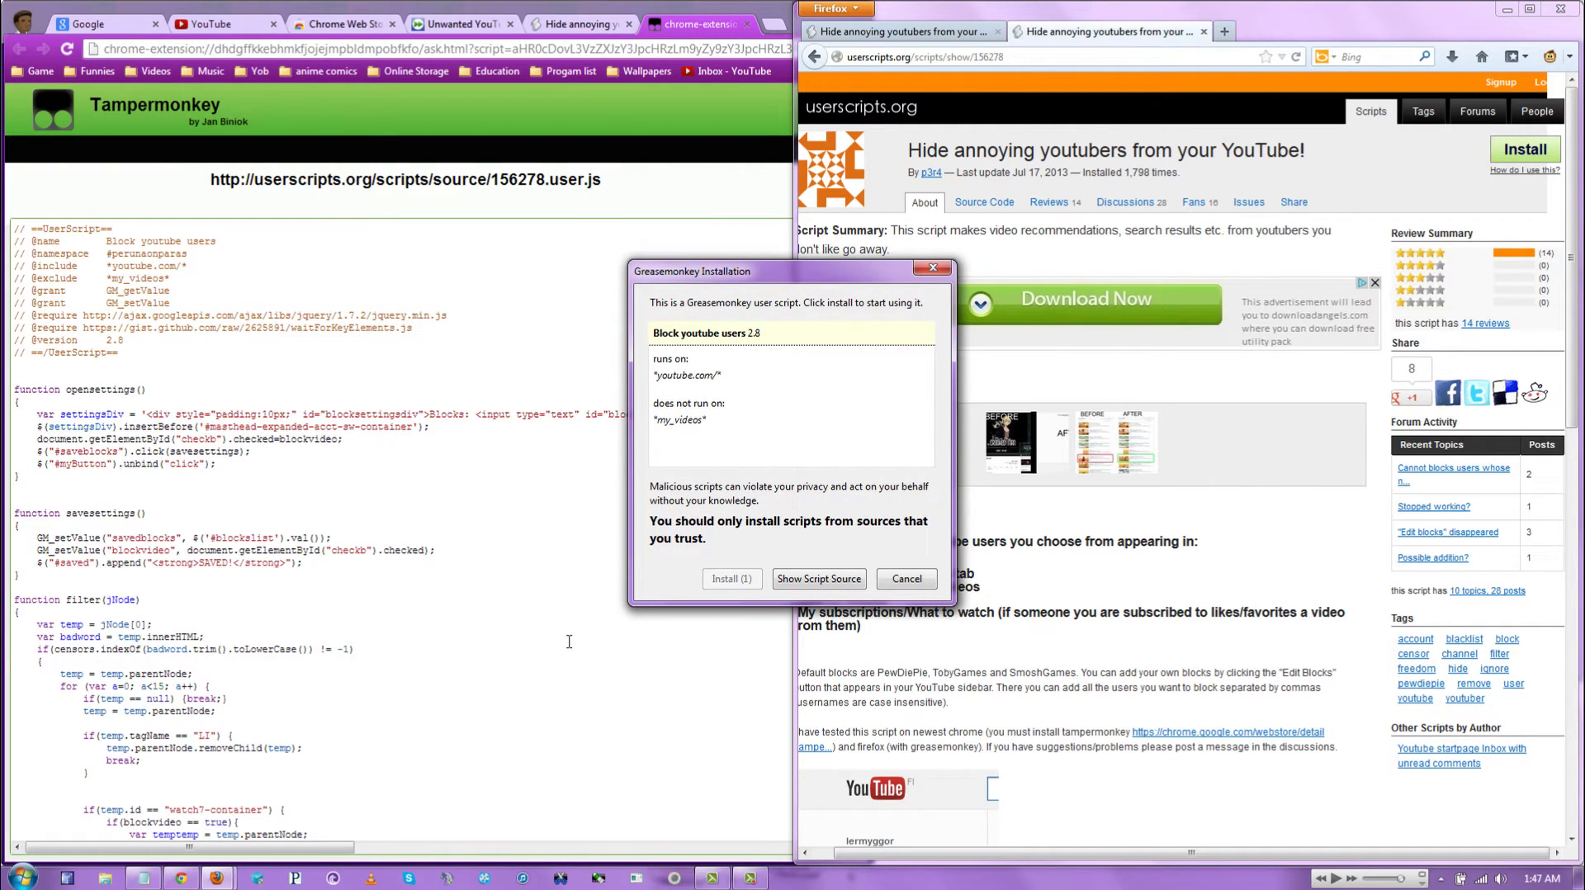
pyautogui.click(732, 578)
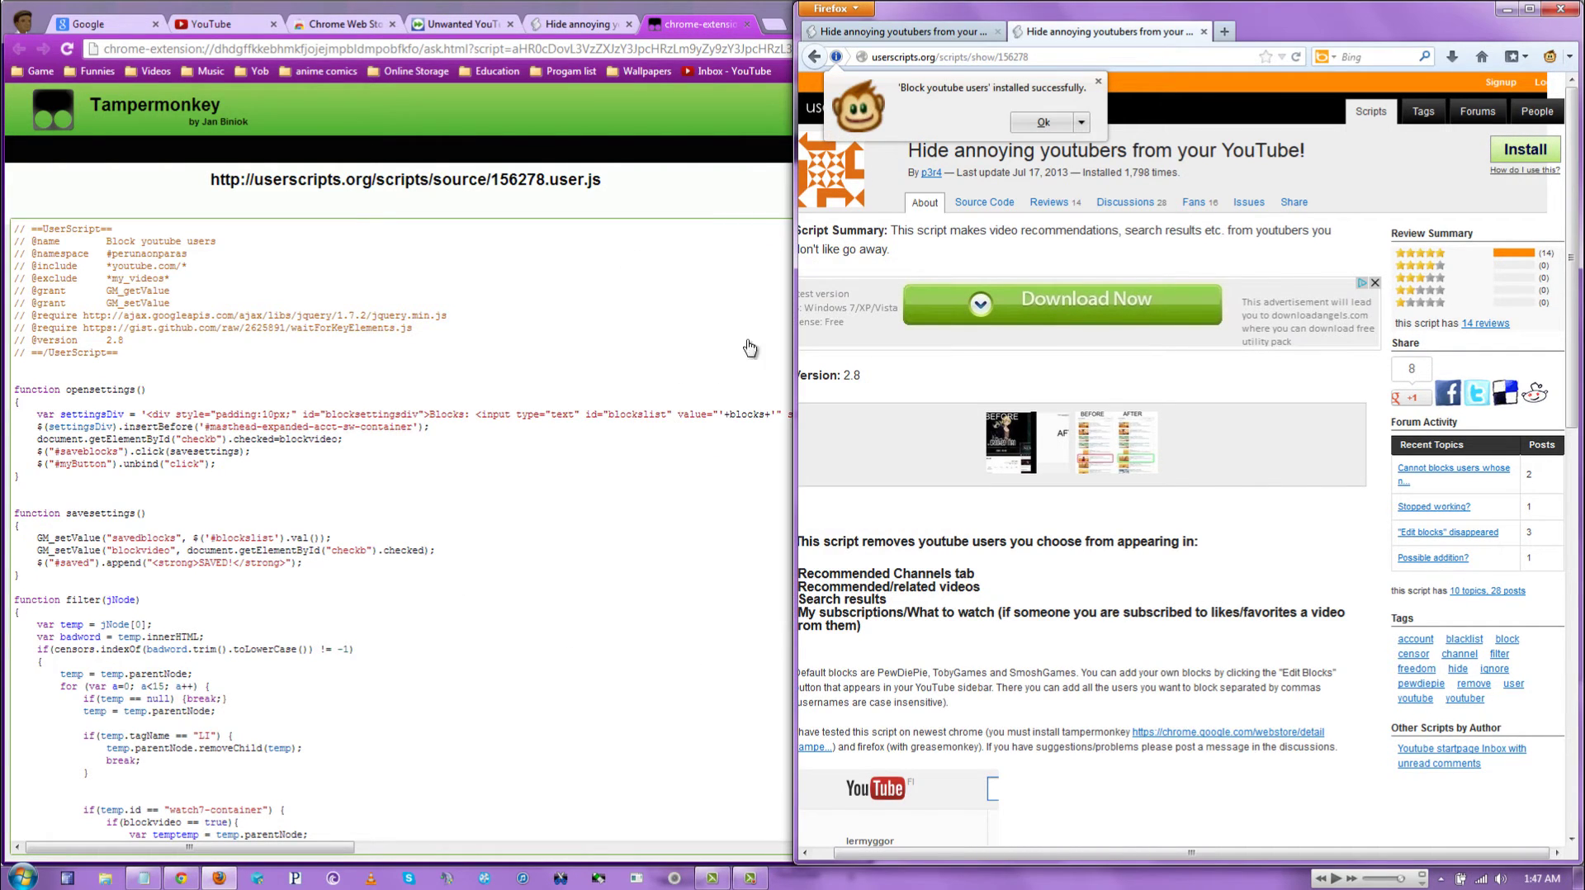
pyautogui.click(1045, 124)
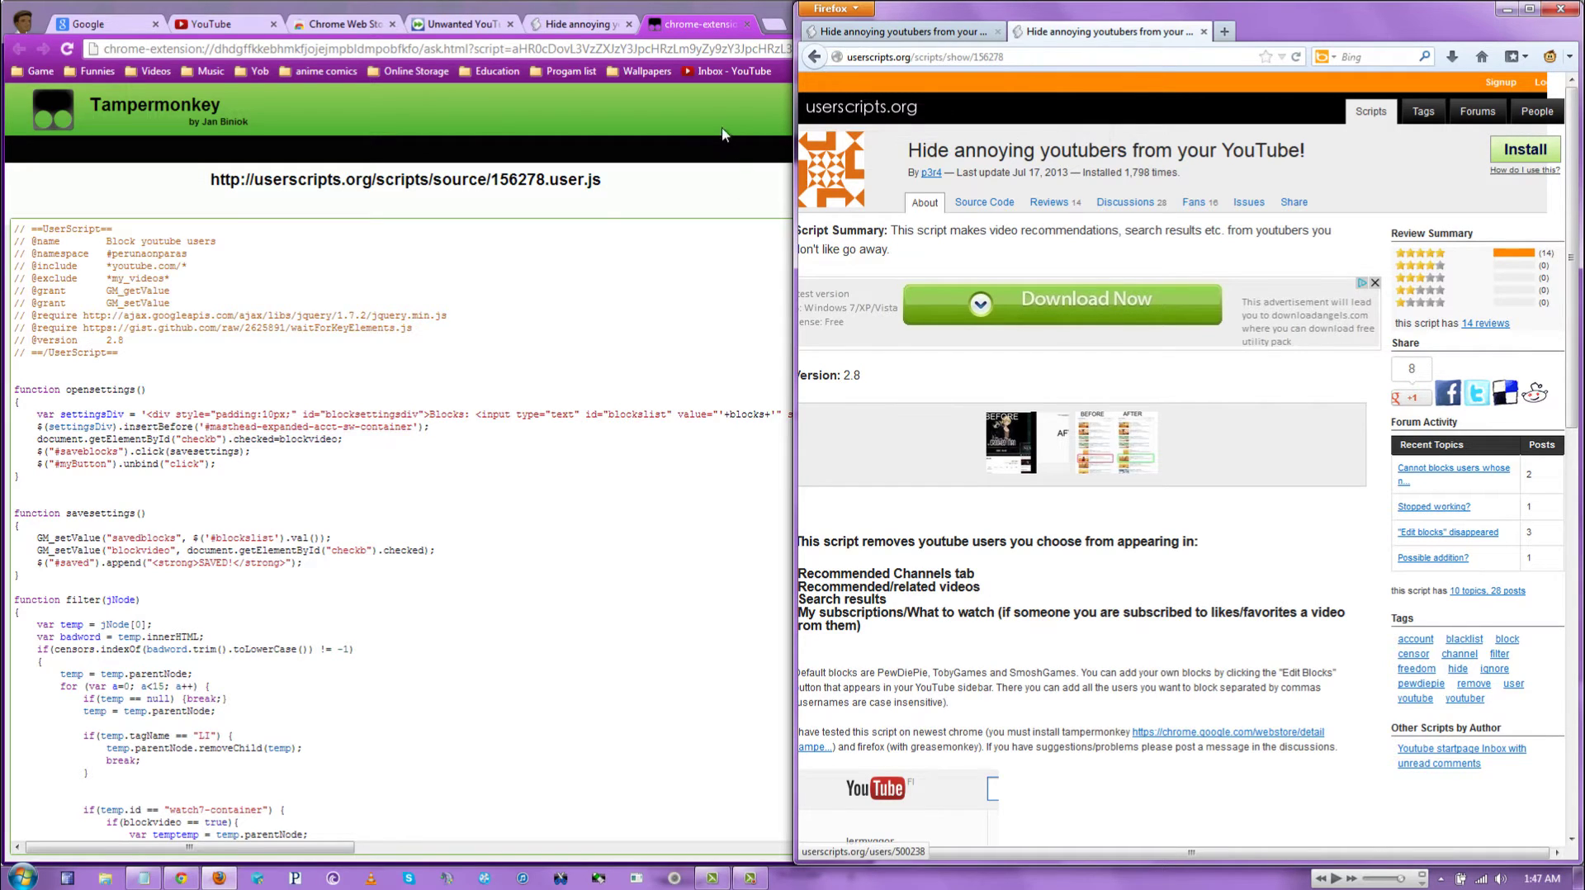
# Step: Close the Tampermonkey install tab and reload YouTube so the Edit Blocks entry appears
pyautogui.click(749, 31)
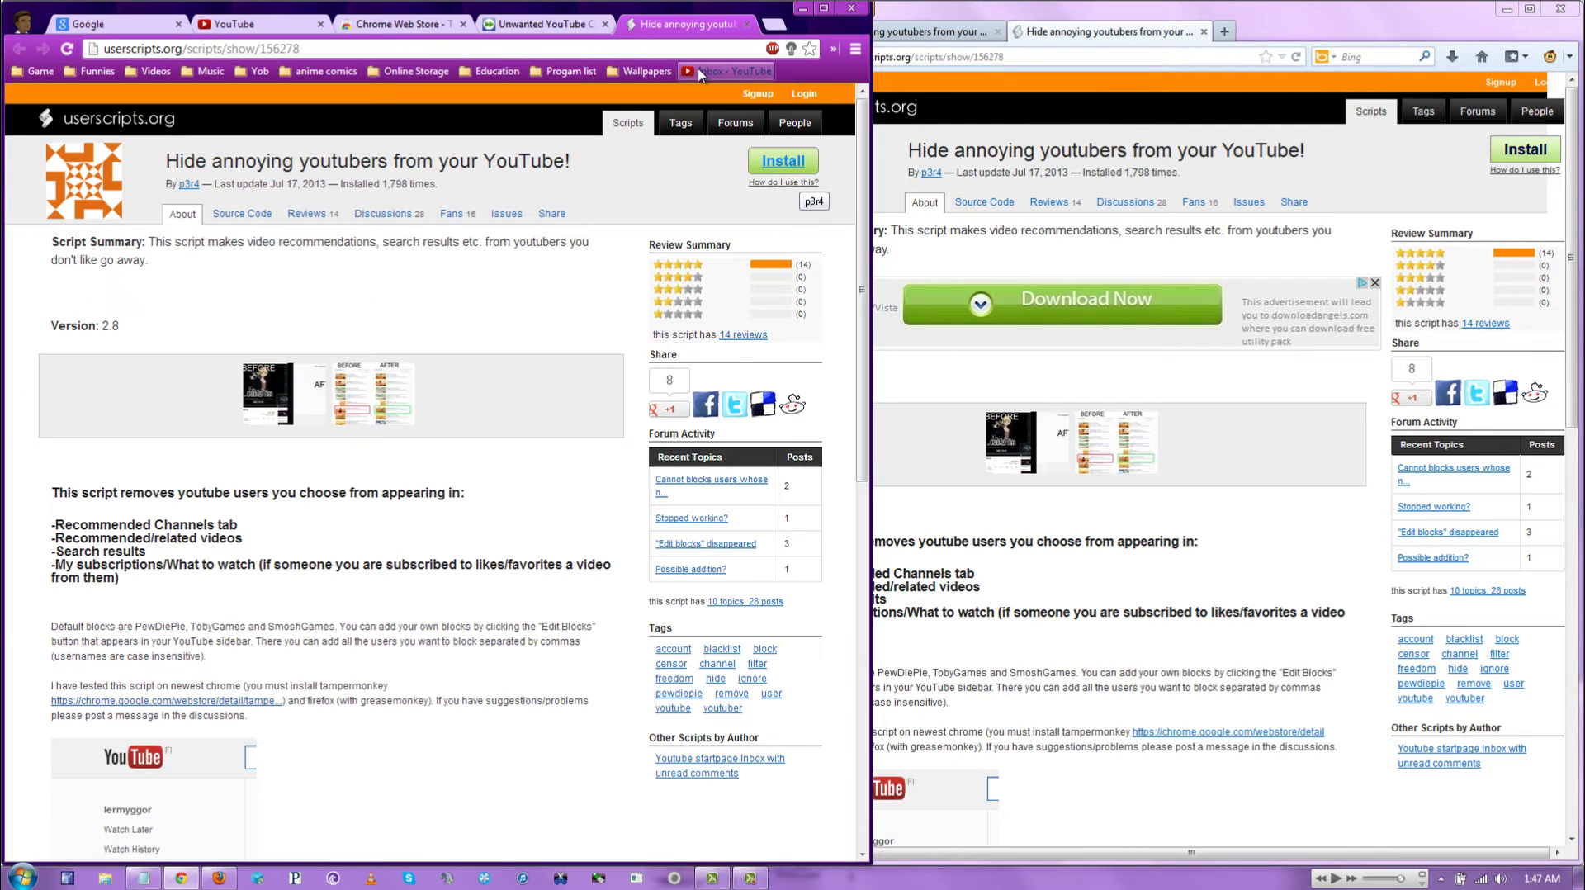
pyautogui.click(644, 46)
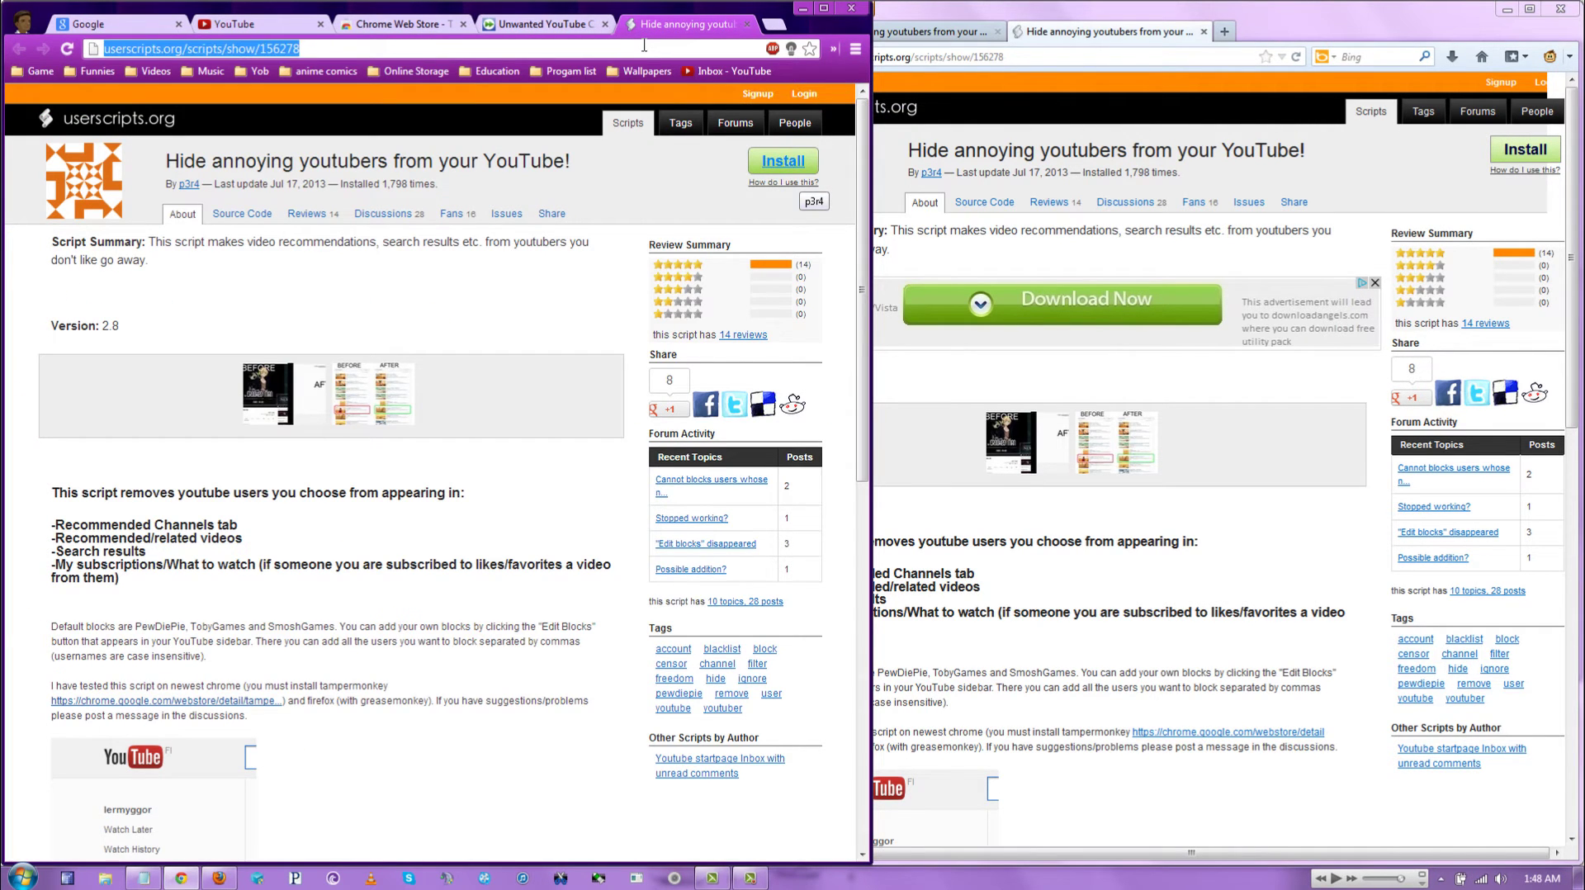
pyautogui.click(217, 26)
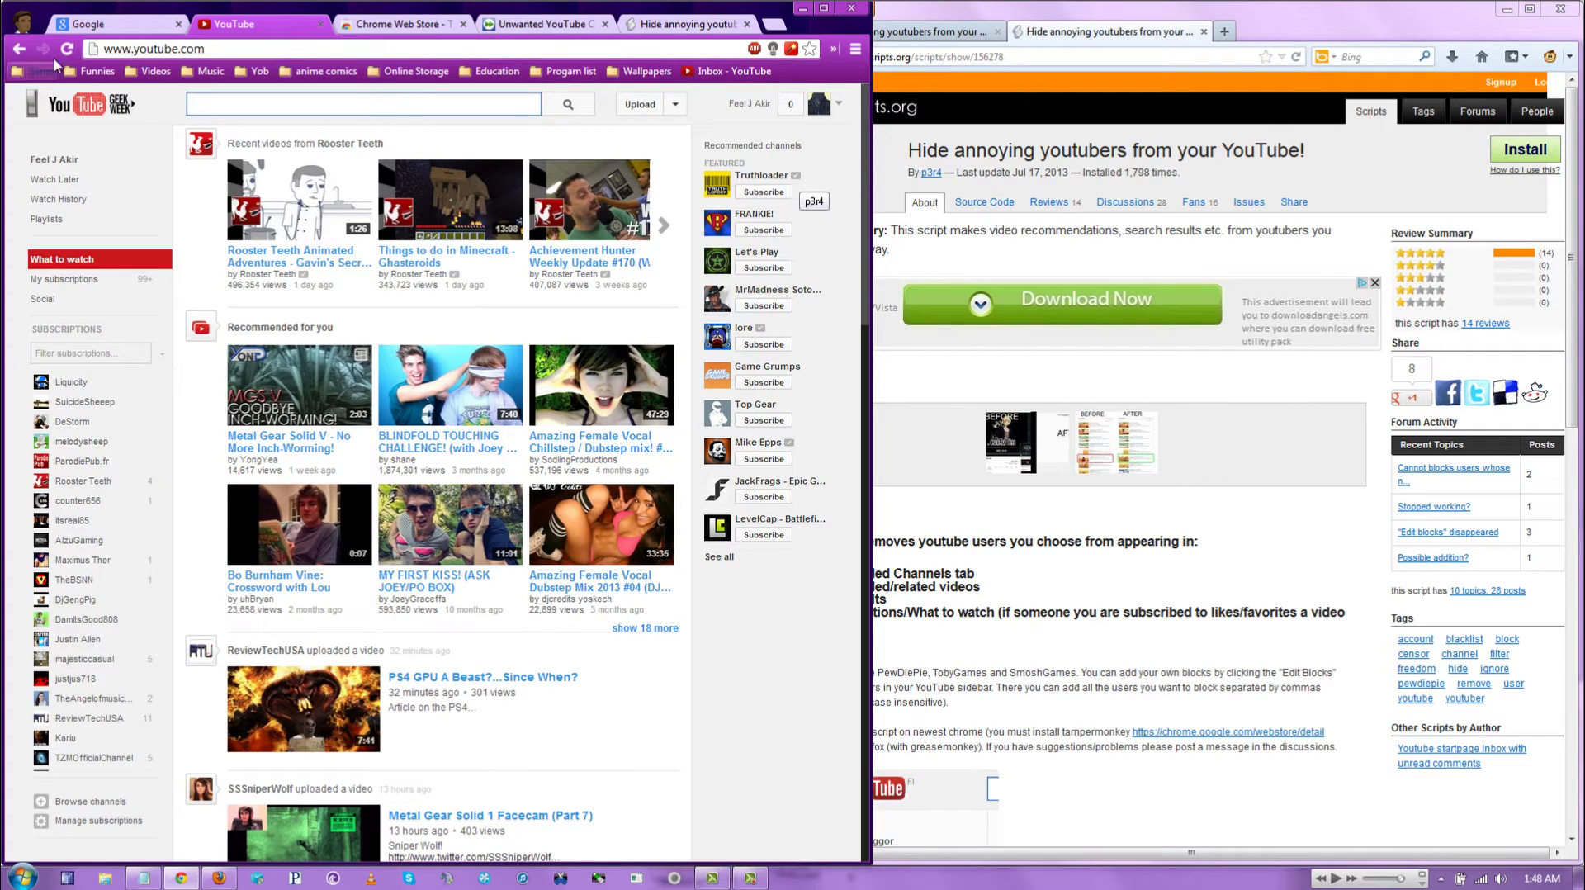
pyautogui.click(64, 49)
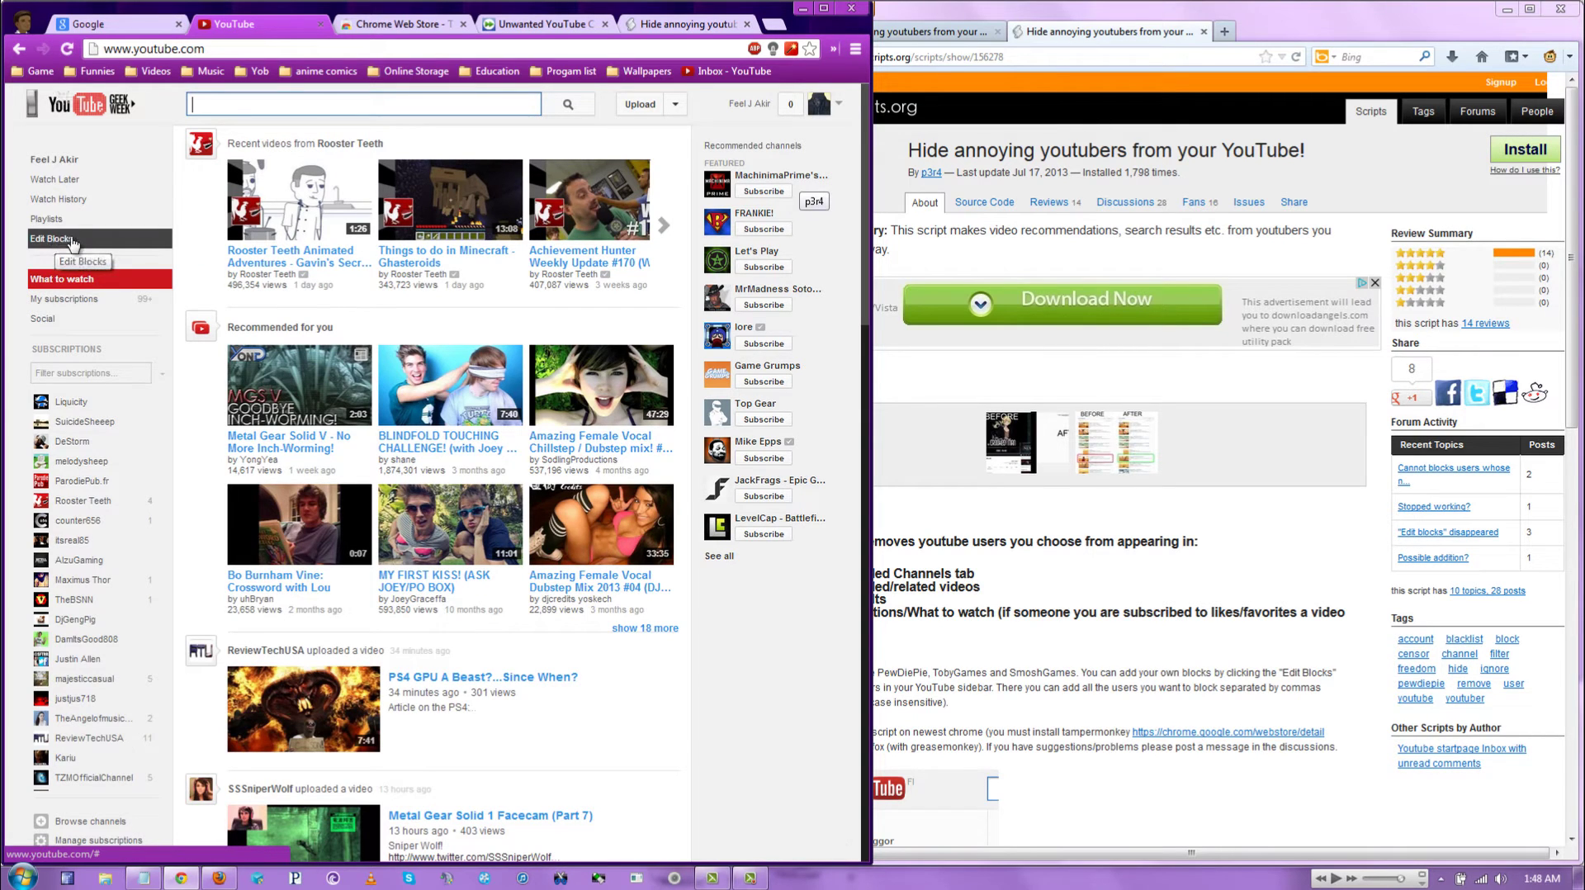
# Step: Load youtube in a new Firefox tab and open Edit Blocks listing PewDiePie, TobyGames and SmoshGames
pyautogui.click(1224, 31)
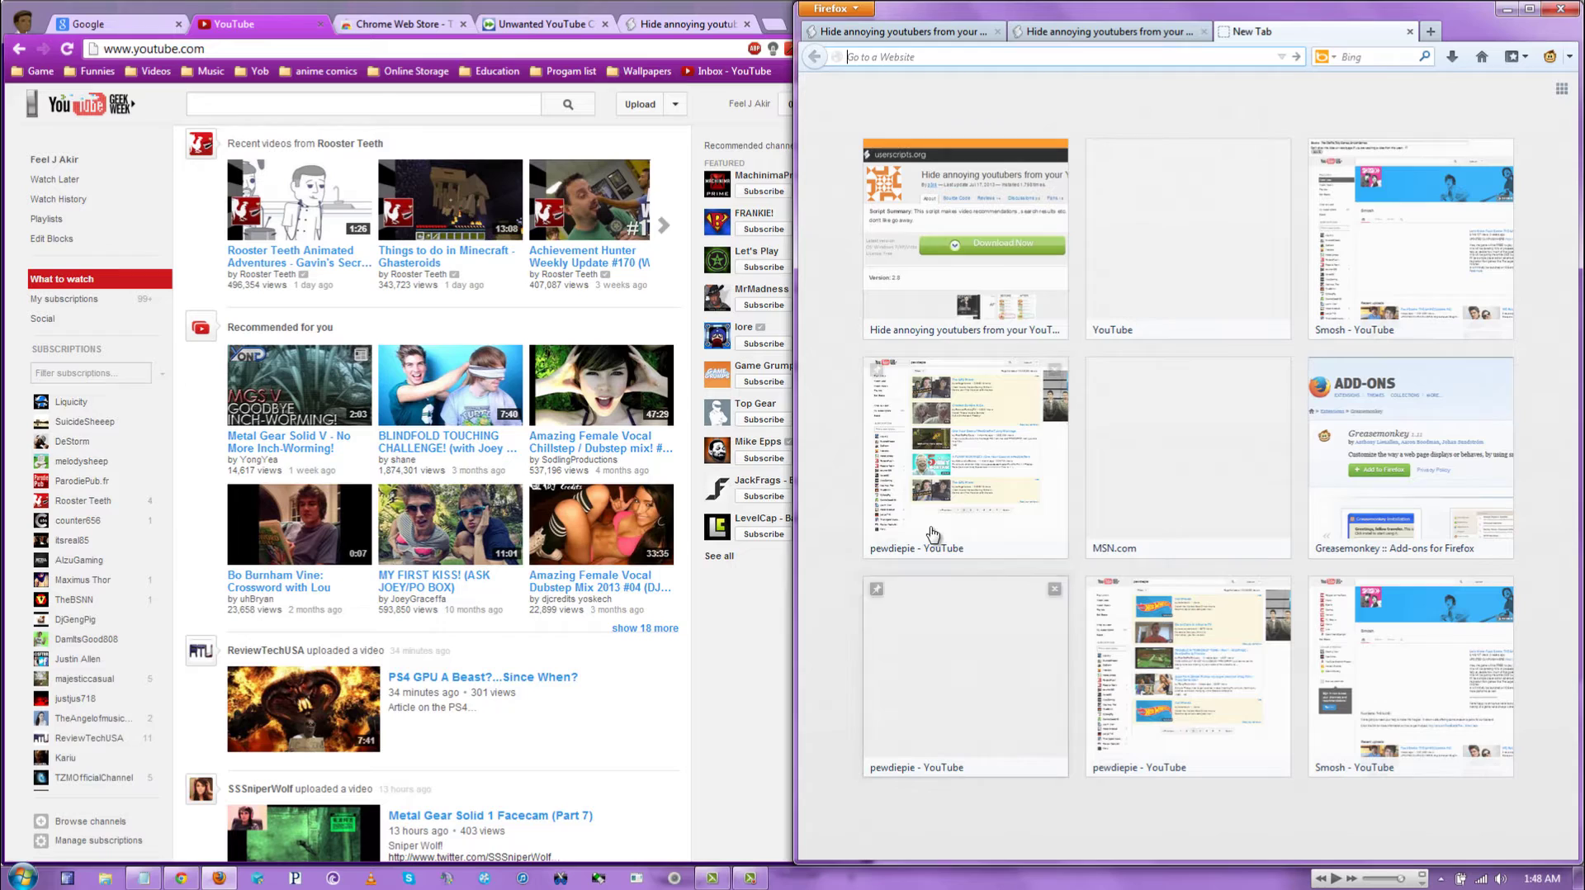
pyautogui.write('youtube')
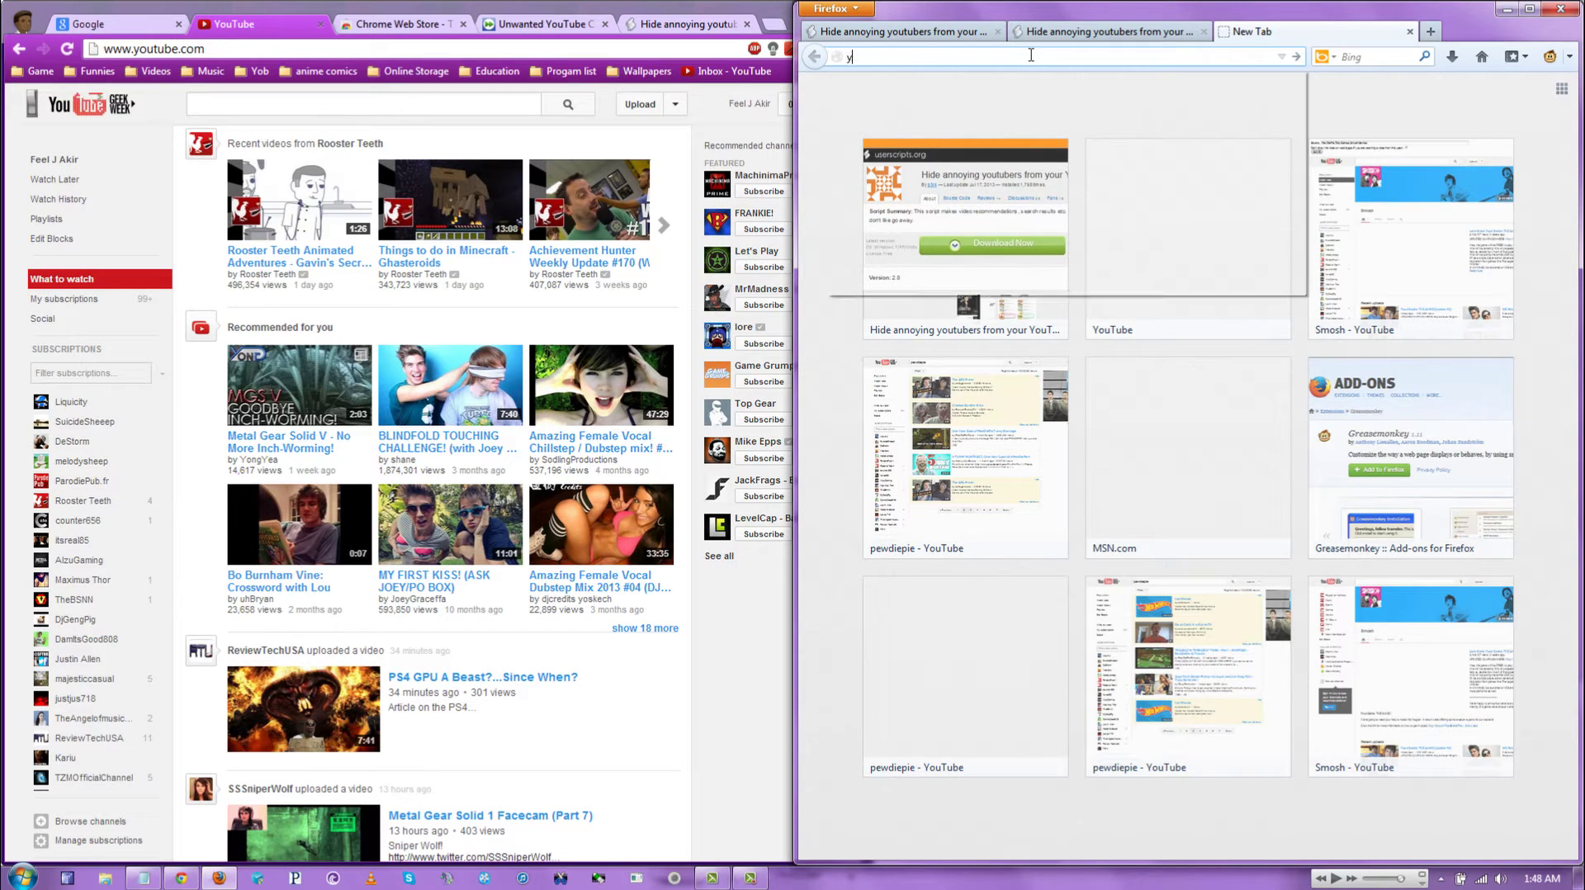
pyautogui.press('Return')
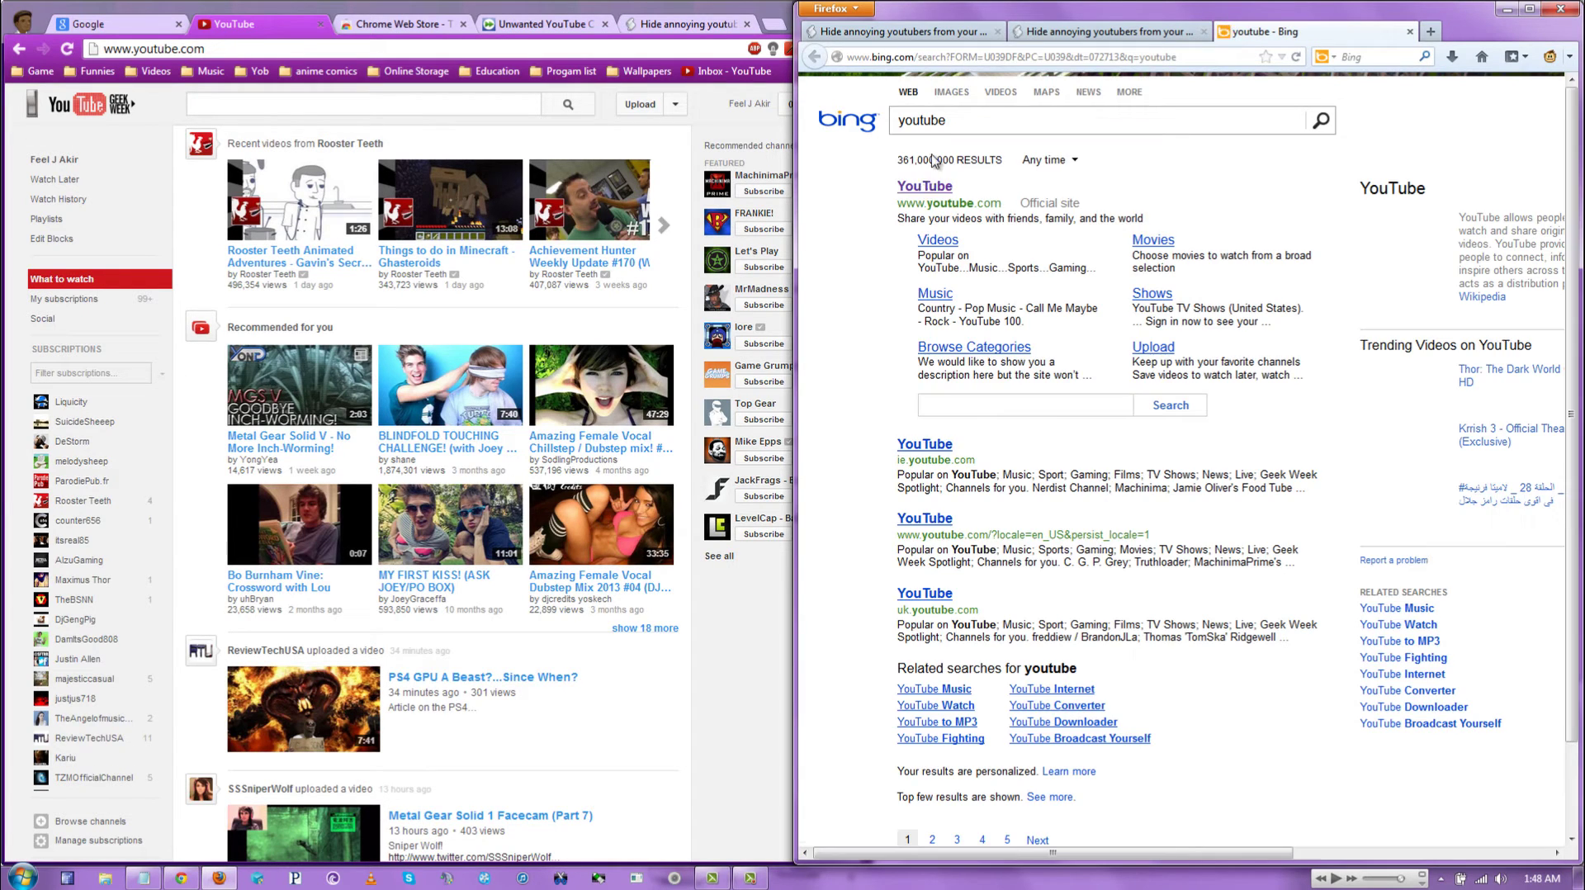
pyautogui.click(930, 189)
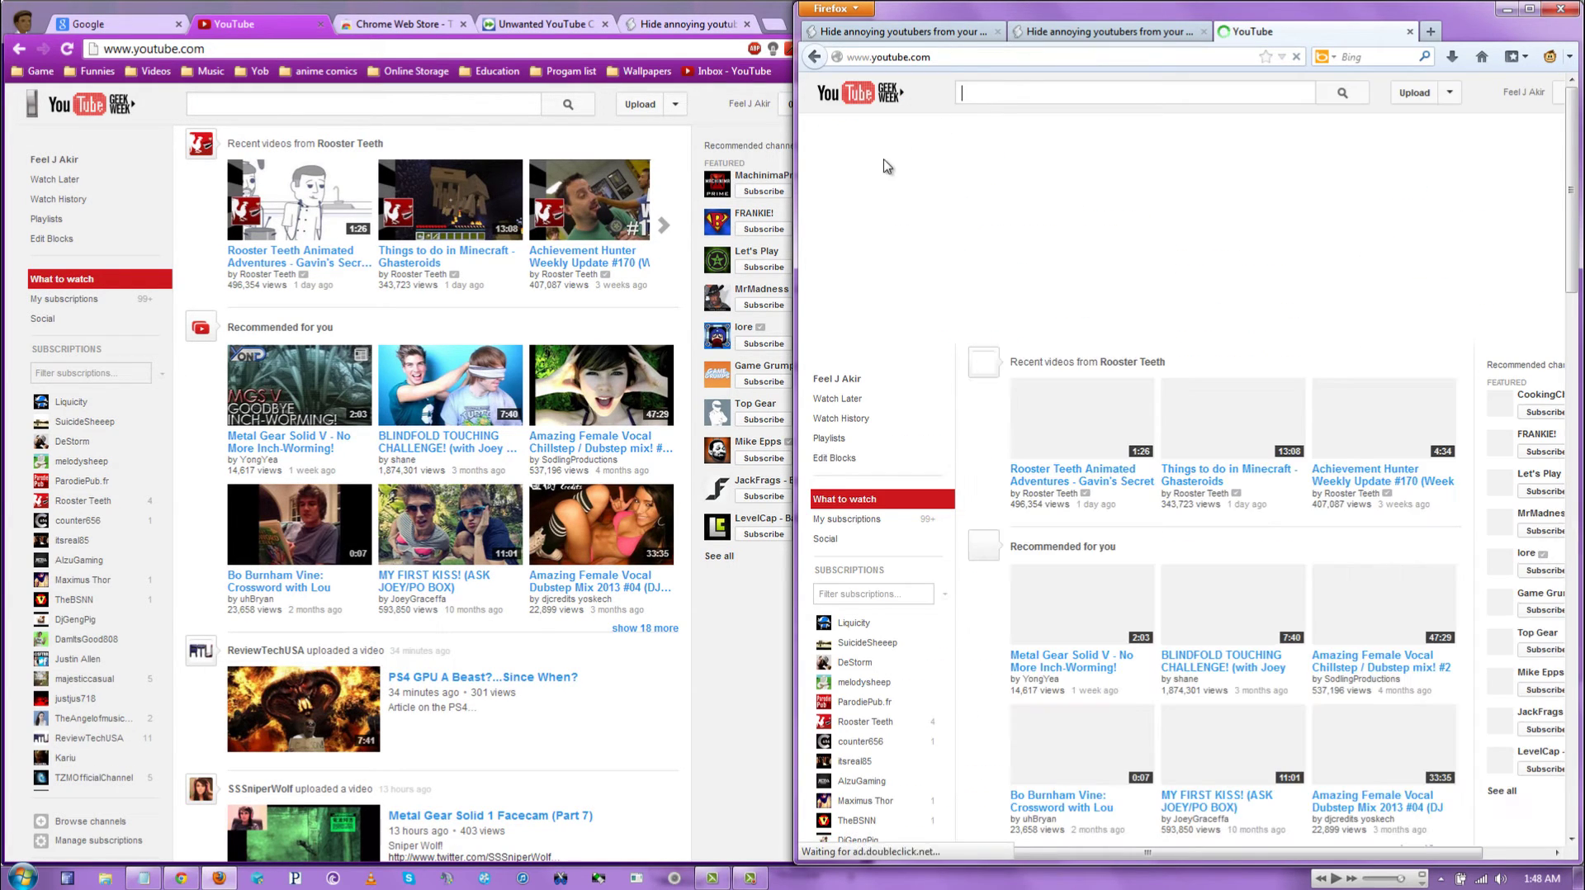
pyautogui.click(843, 459)
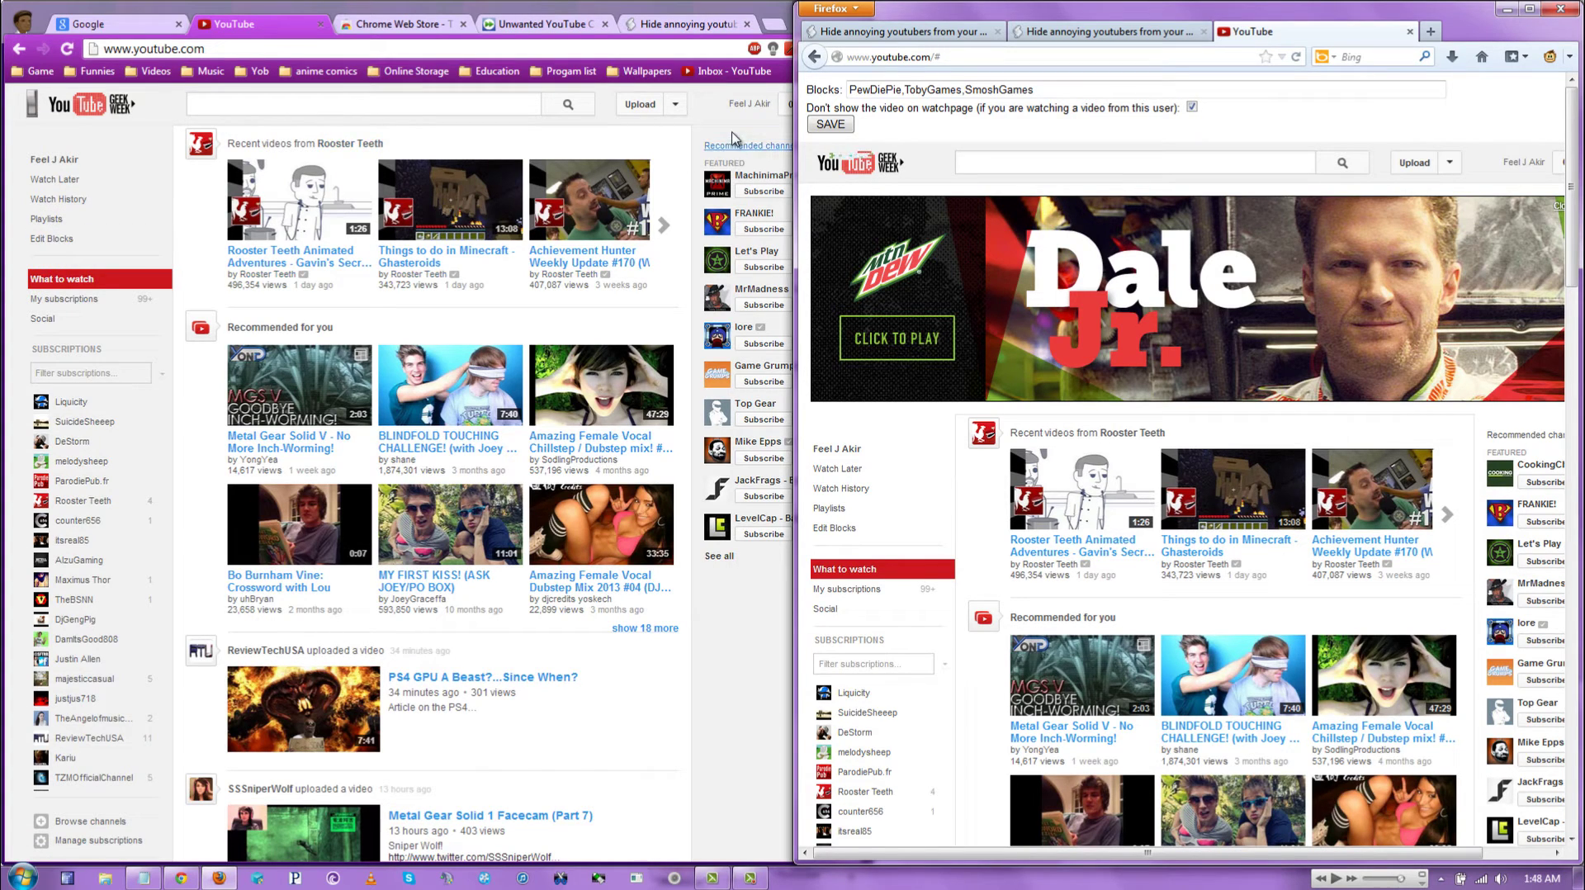
# Step: Open Edit Blocks in Chrome's YouTube sidebar and add a comma after SmoshGames in the Blocks field
pyautogui.click(764, 132)
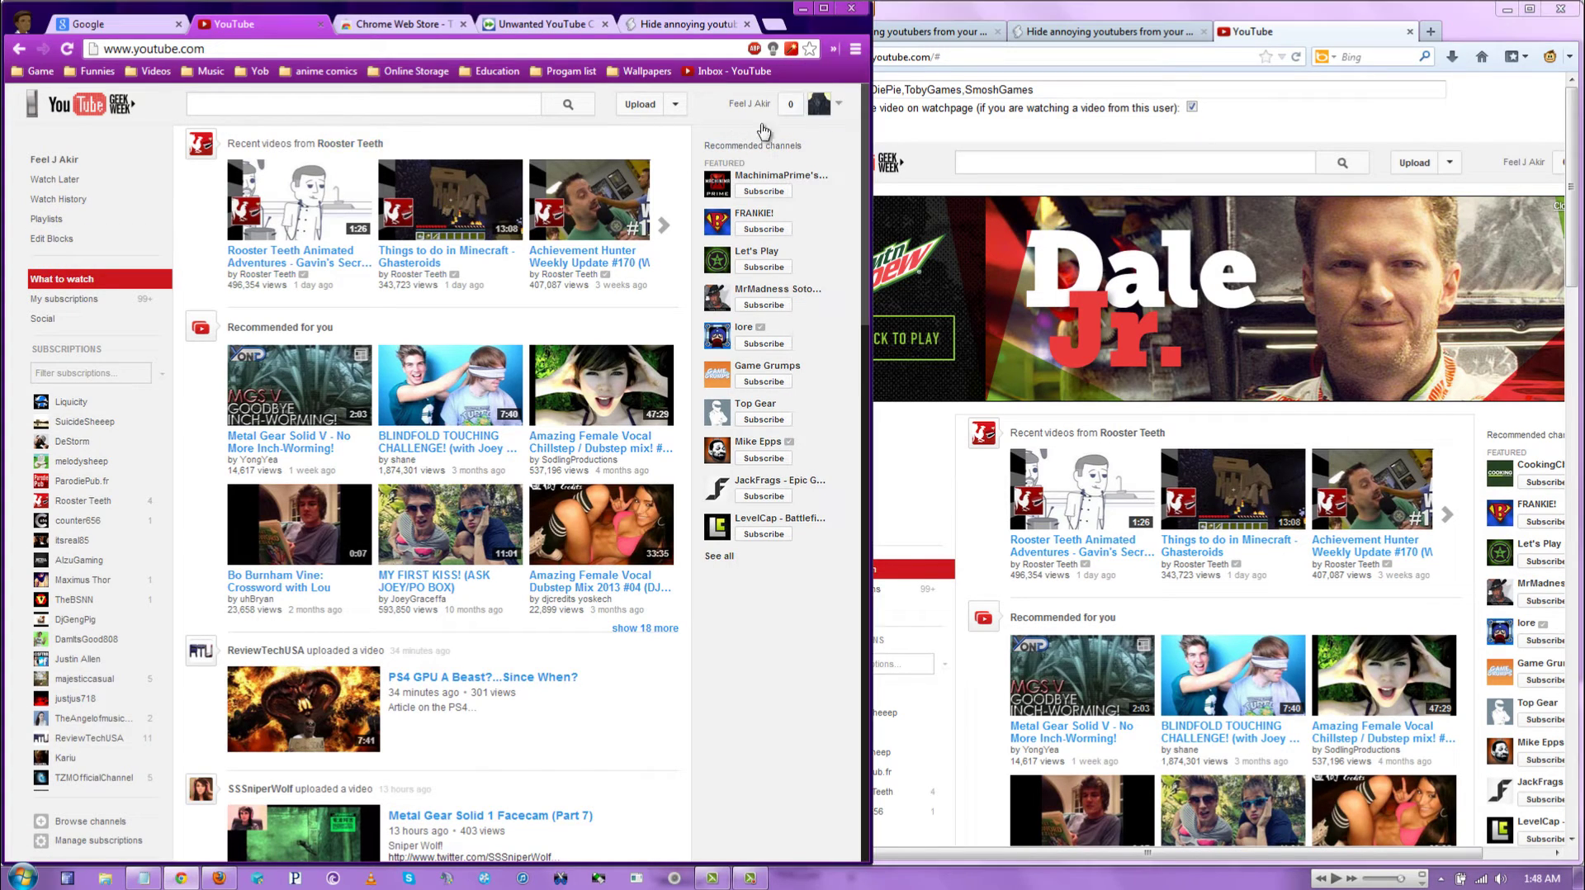
pyautogui.click(54, 238)
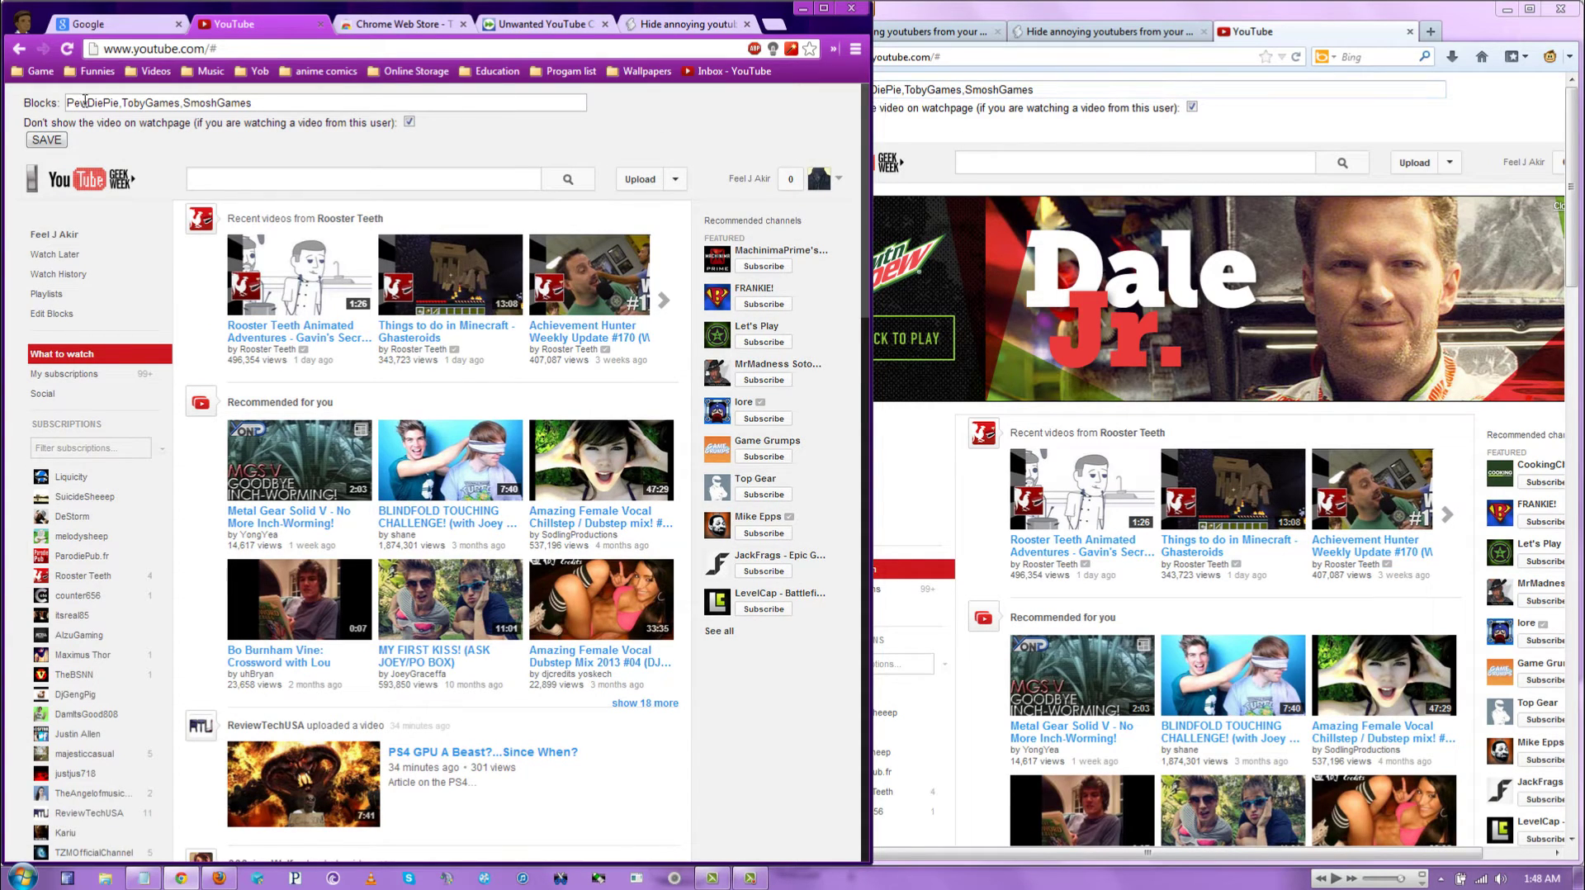
pyautogui.click(268, 103)
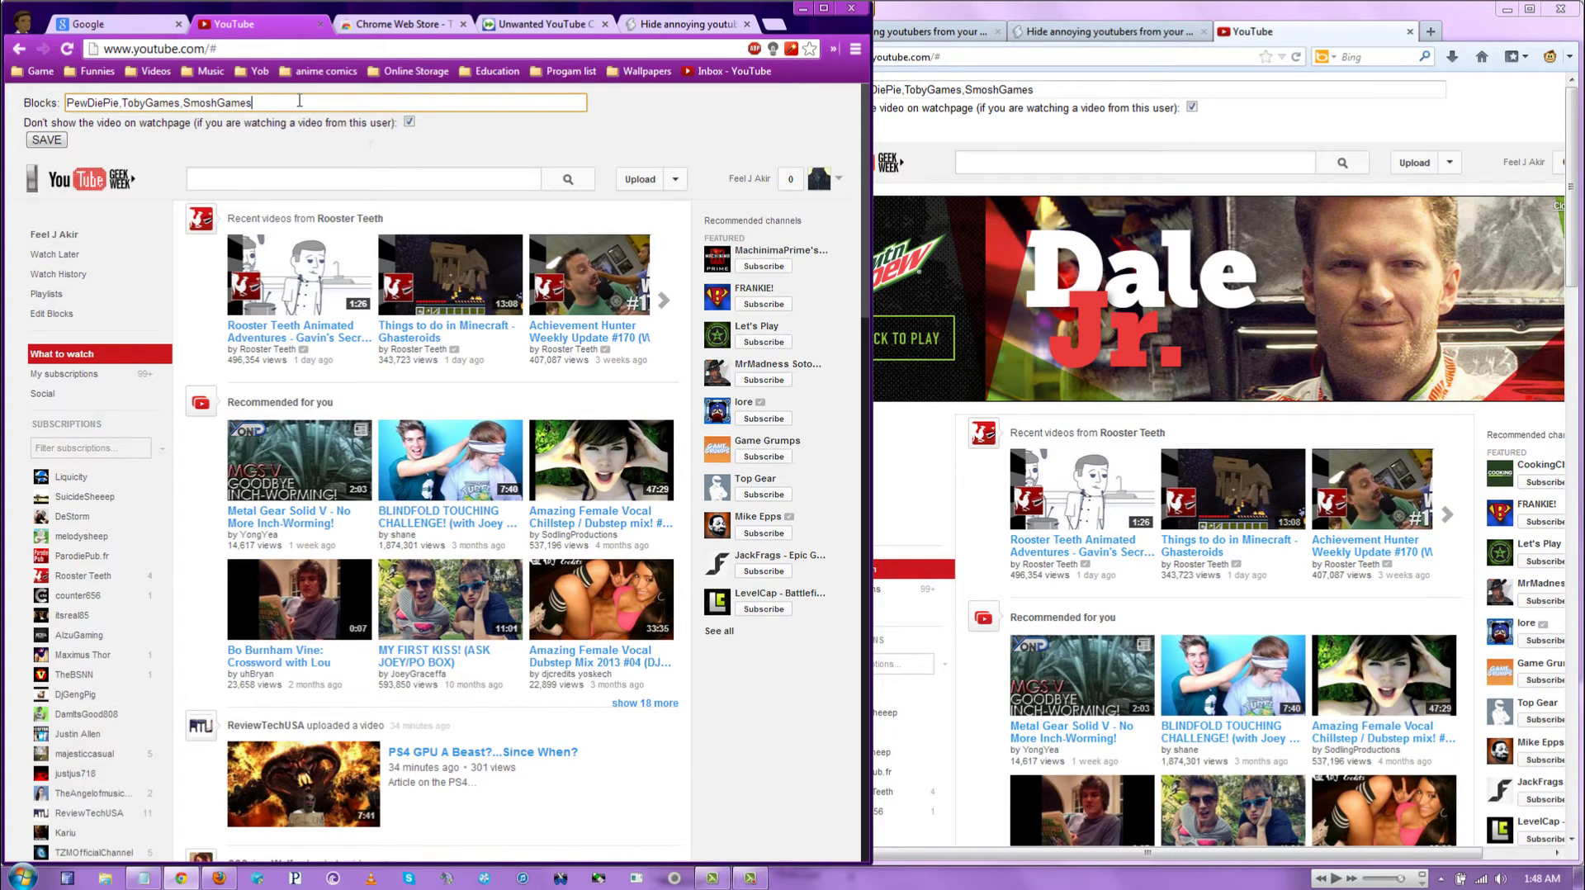
pyautogui.write(',shane')
# Step: Append ',shane' to the end of the Blocks list
pyautogui.scroll(-8, 452, 355)
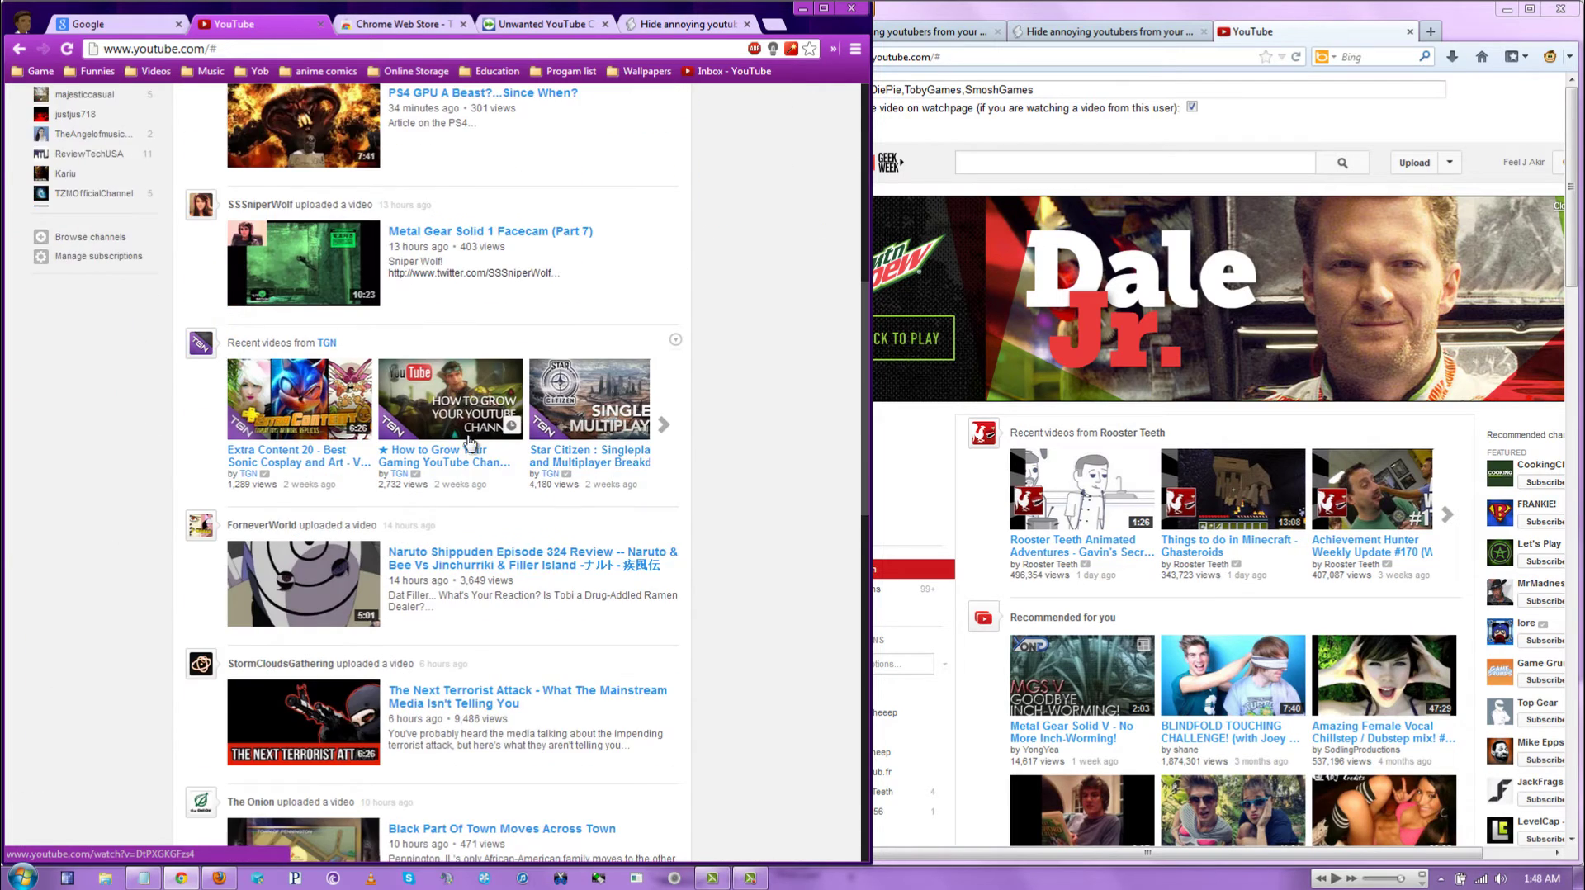
pyautogui.scroll(-2, 470, 442)
pyautogui.scroll(-3, 470, 446)
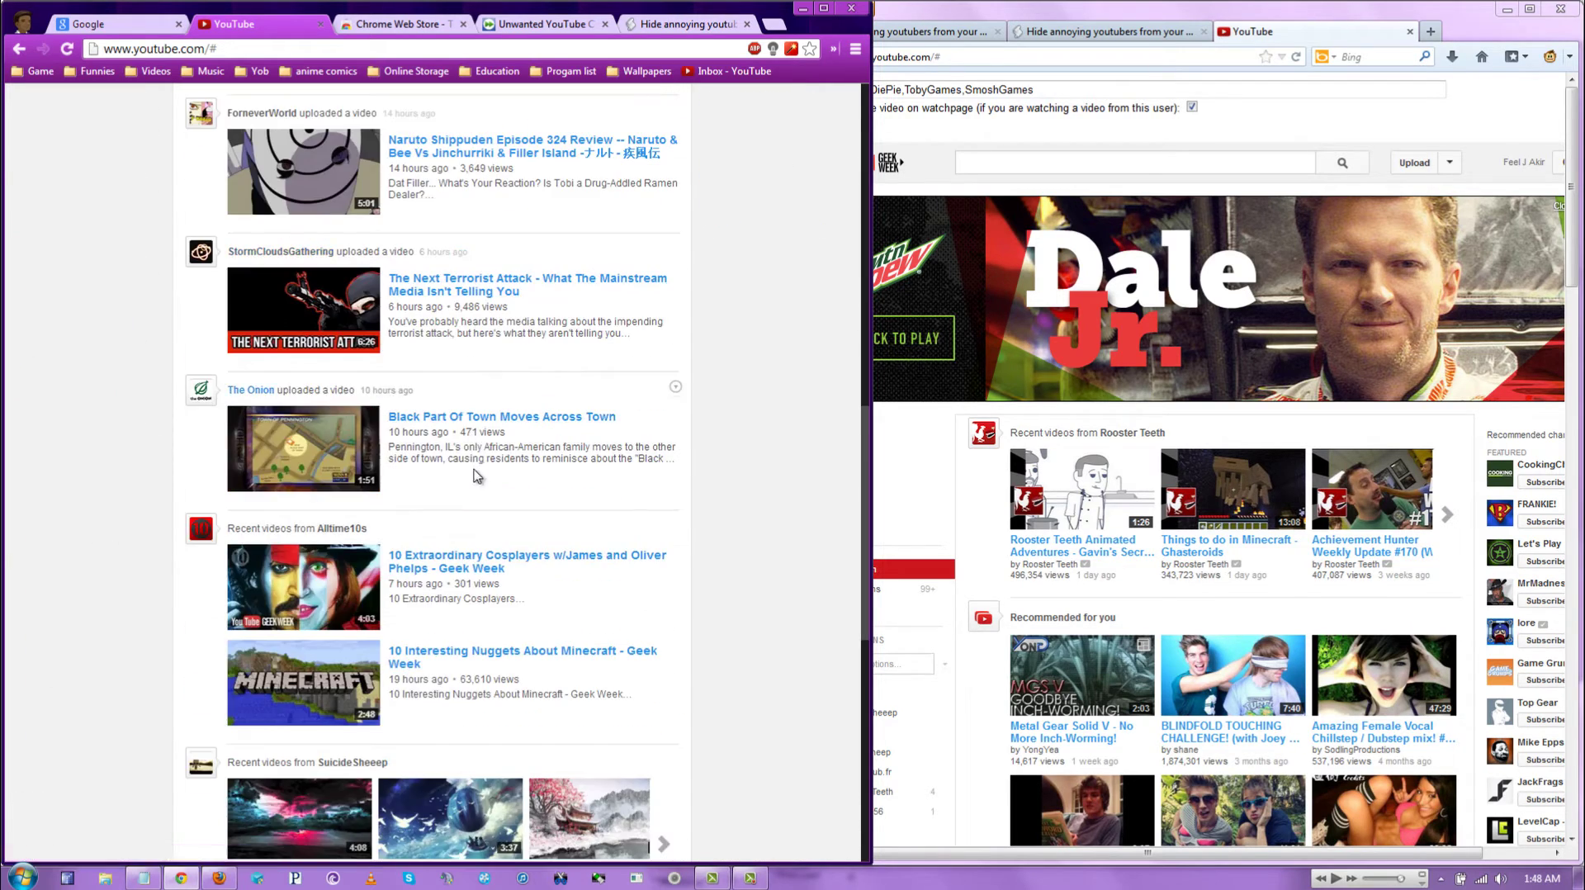
pyautogui.scroll(-1, 477, 479)
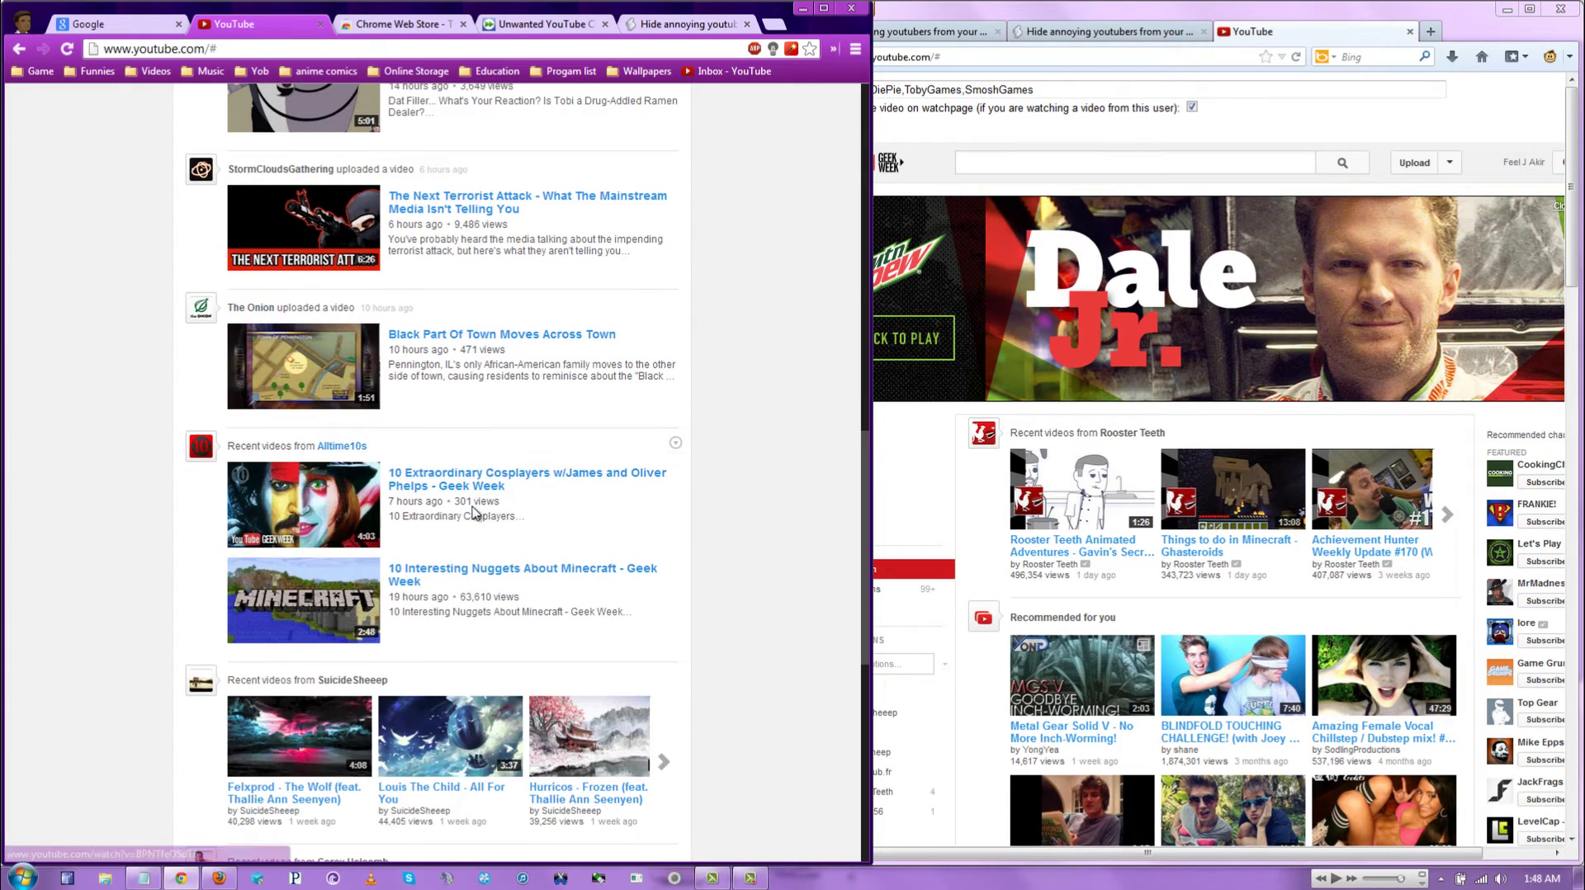
pyautogui.scroll(-6, 487, 557)
pyautogui.write(',shane')
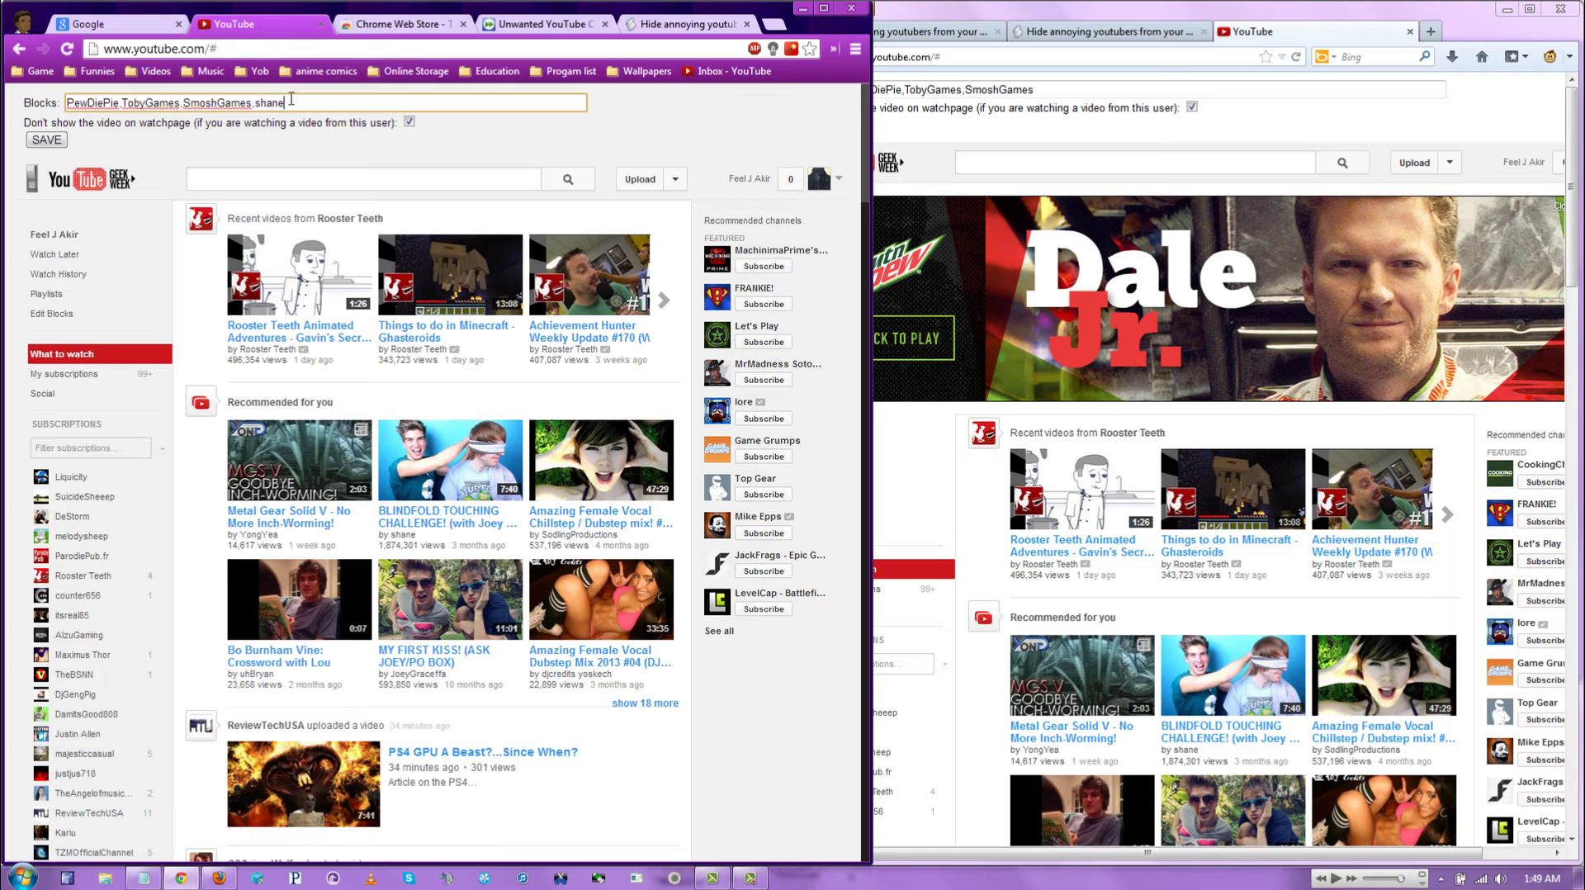
# Step: Open shane's channel in a new tab and go to the Shane Dawson TV page
pyautogui.rightClick(405, 535)
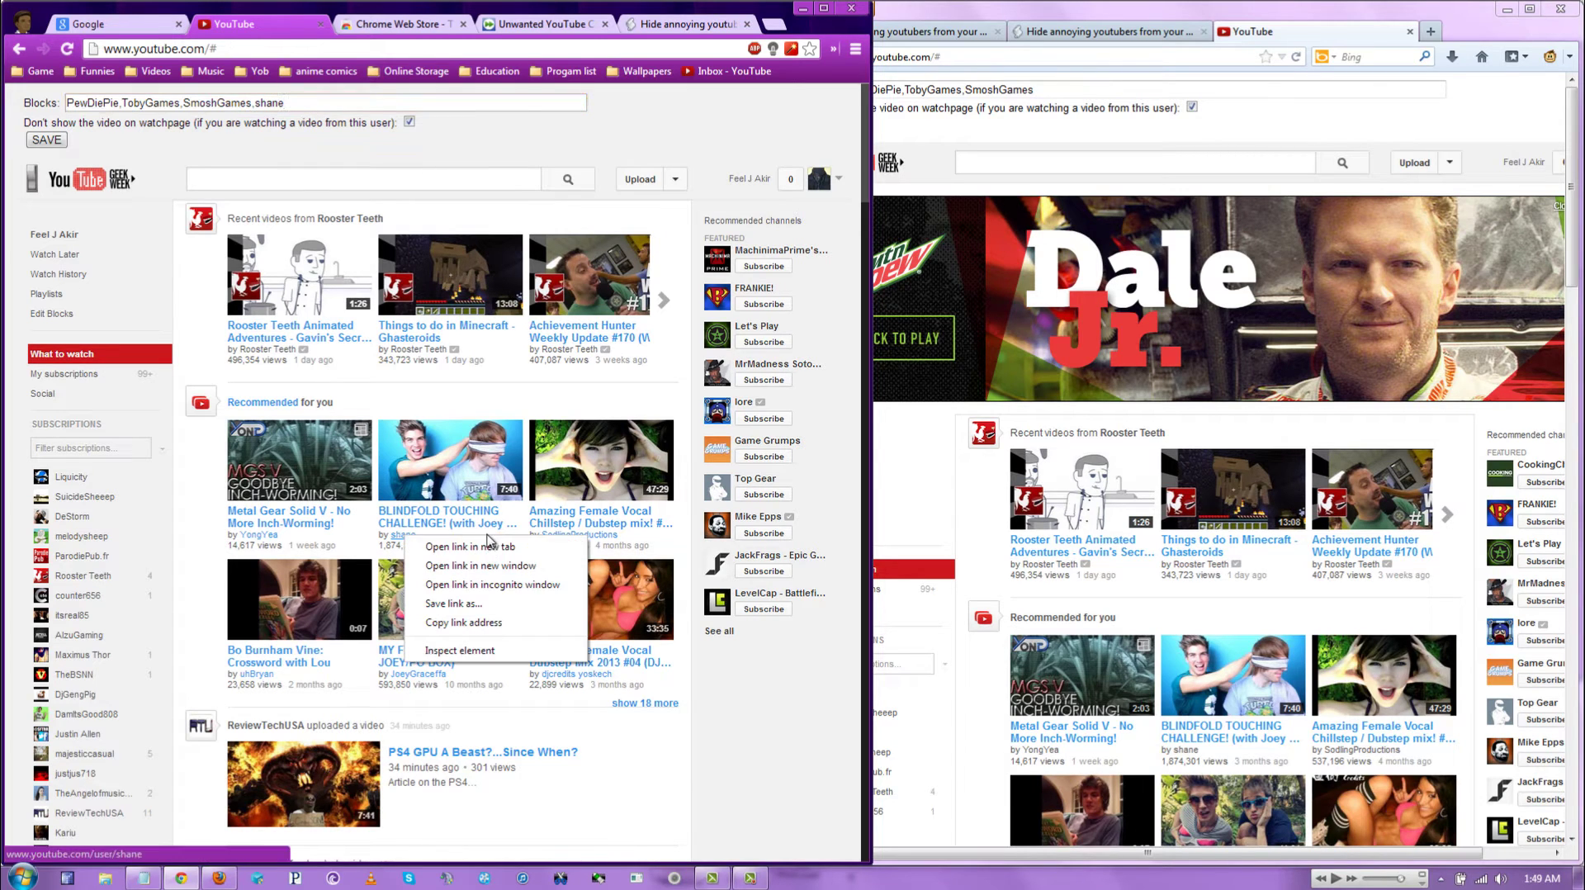
pyautogui.click(470, 547)
pyautogui.hotkey('ctrl', 'Tab')
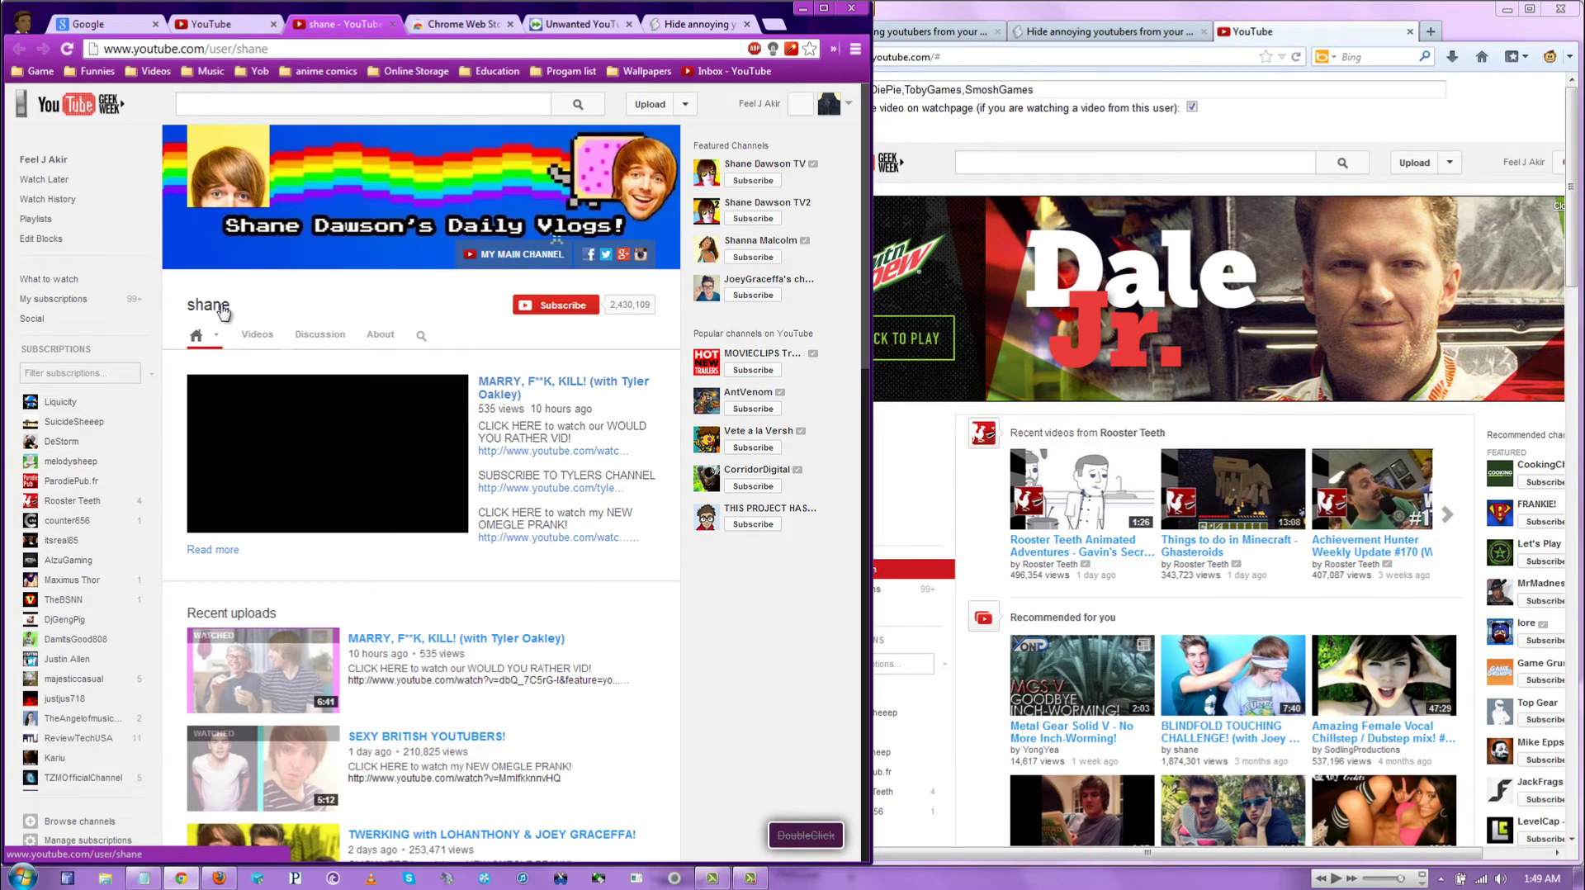
pyautogui.click(774, 168)
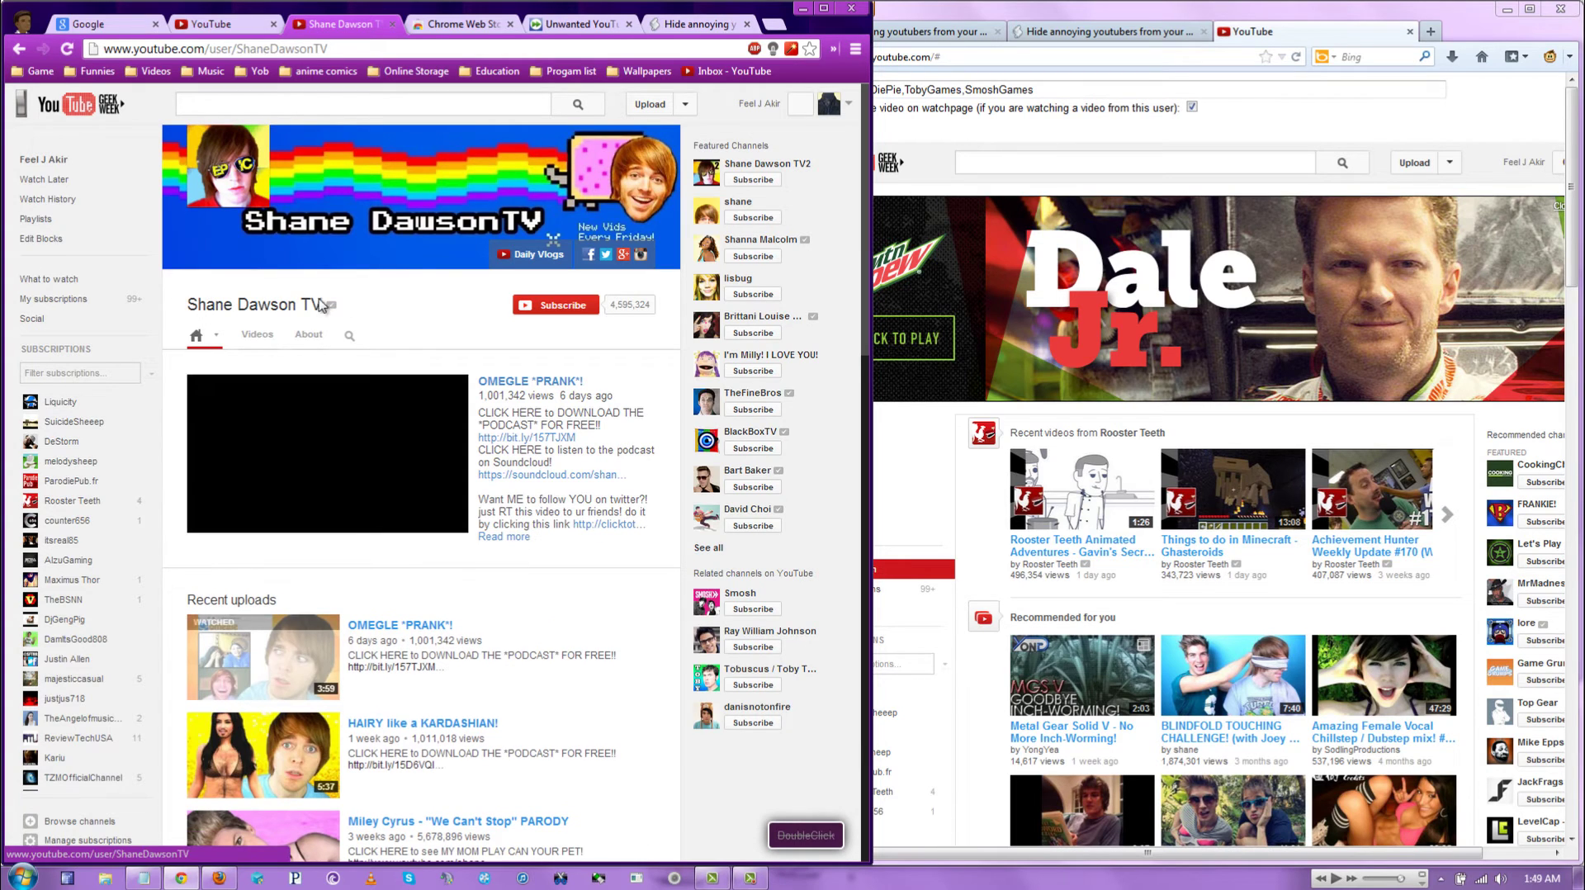
# Step: Close the Shane Dawson tab, save the Blocks list ending in shane, and reload YouTube
pyautogui.click(244, 30)
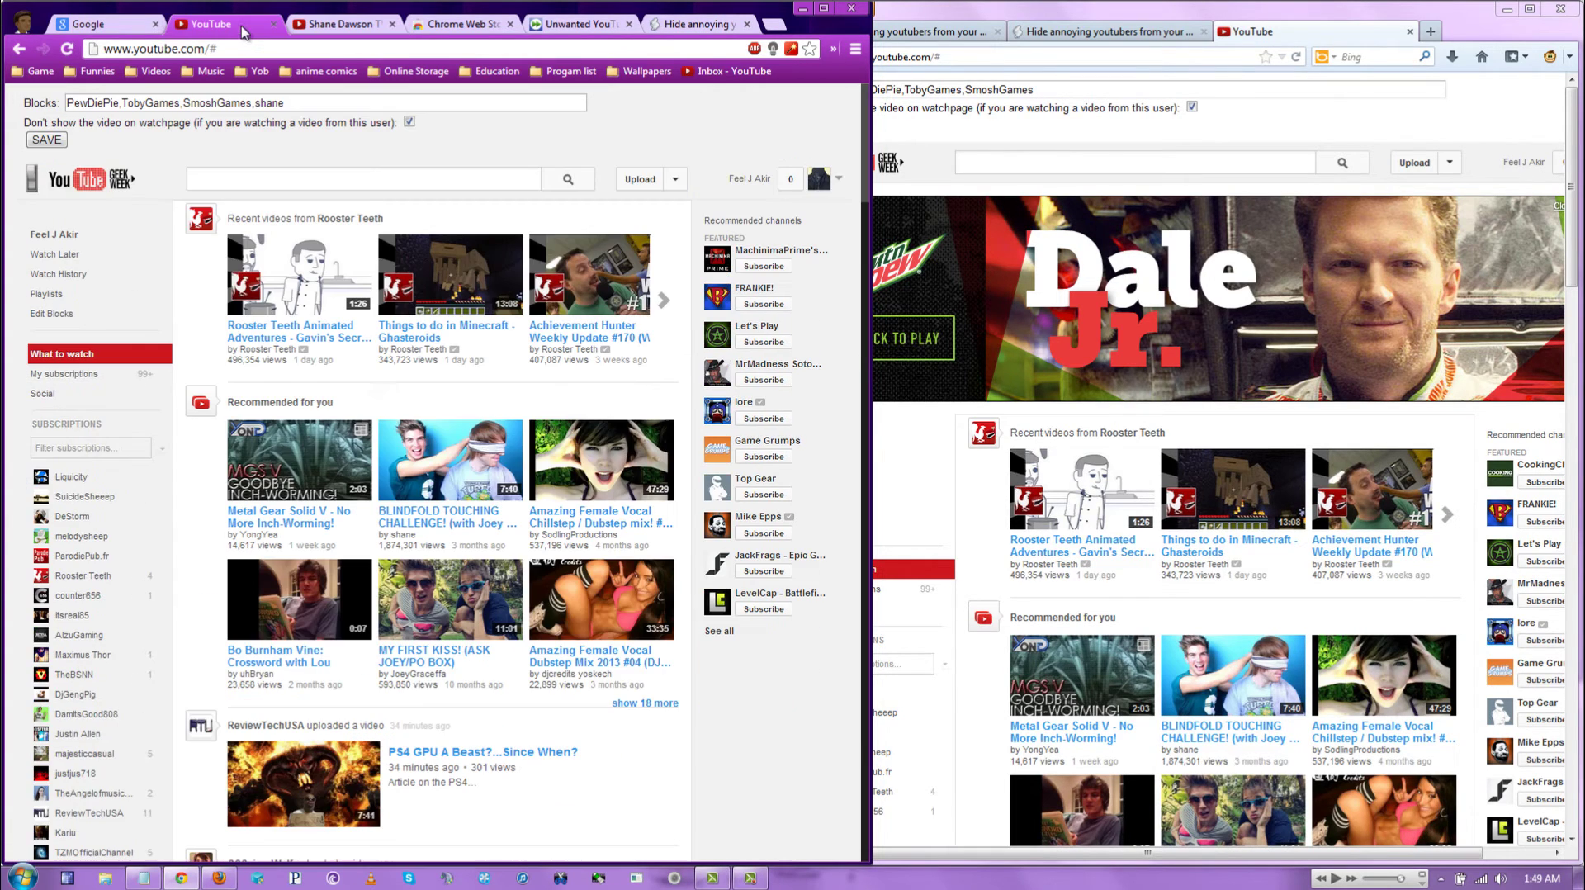
pyautogui.click(296, 101)
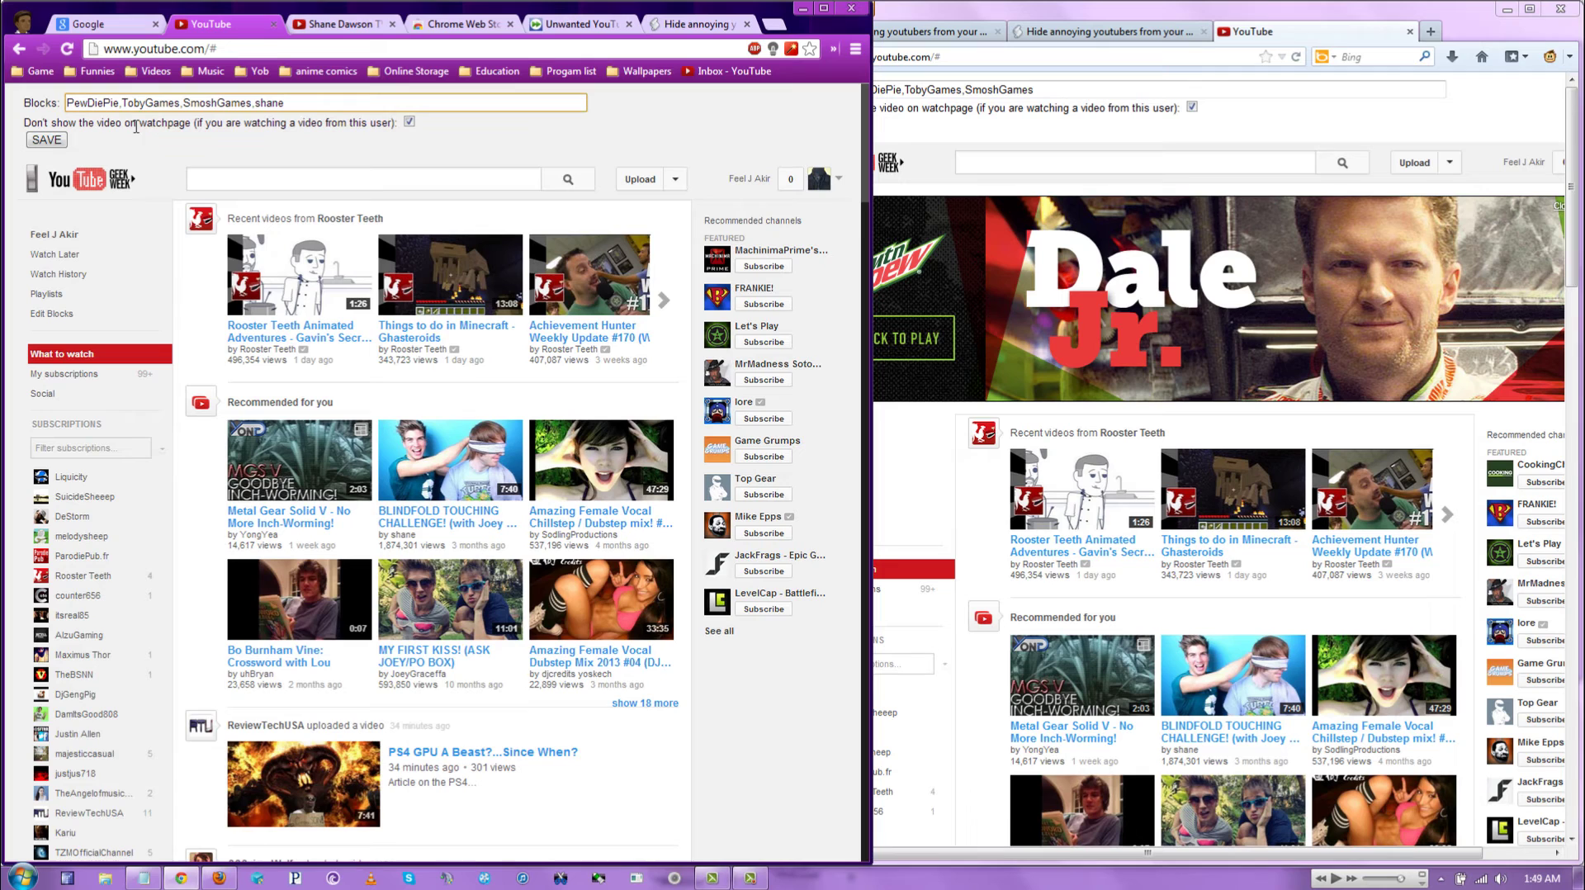
pyautogui.click(289, 25)
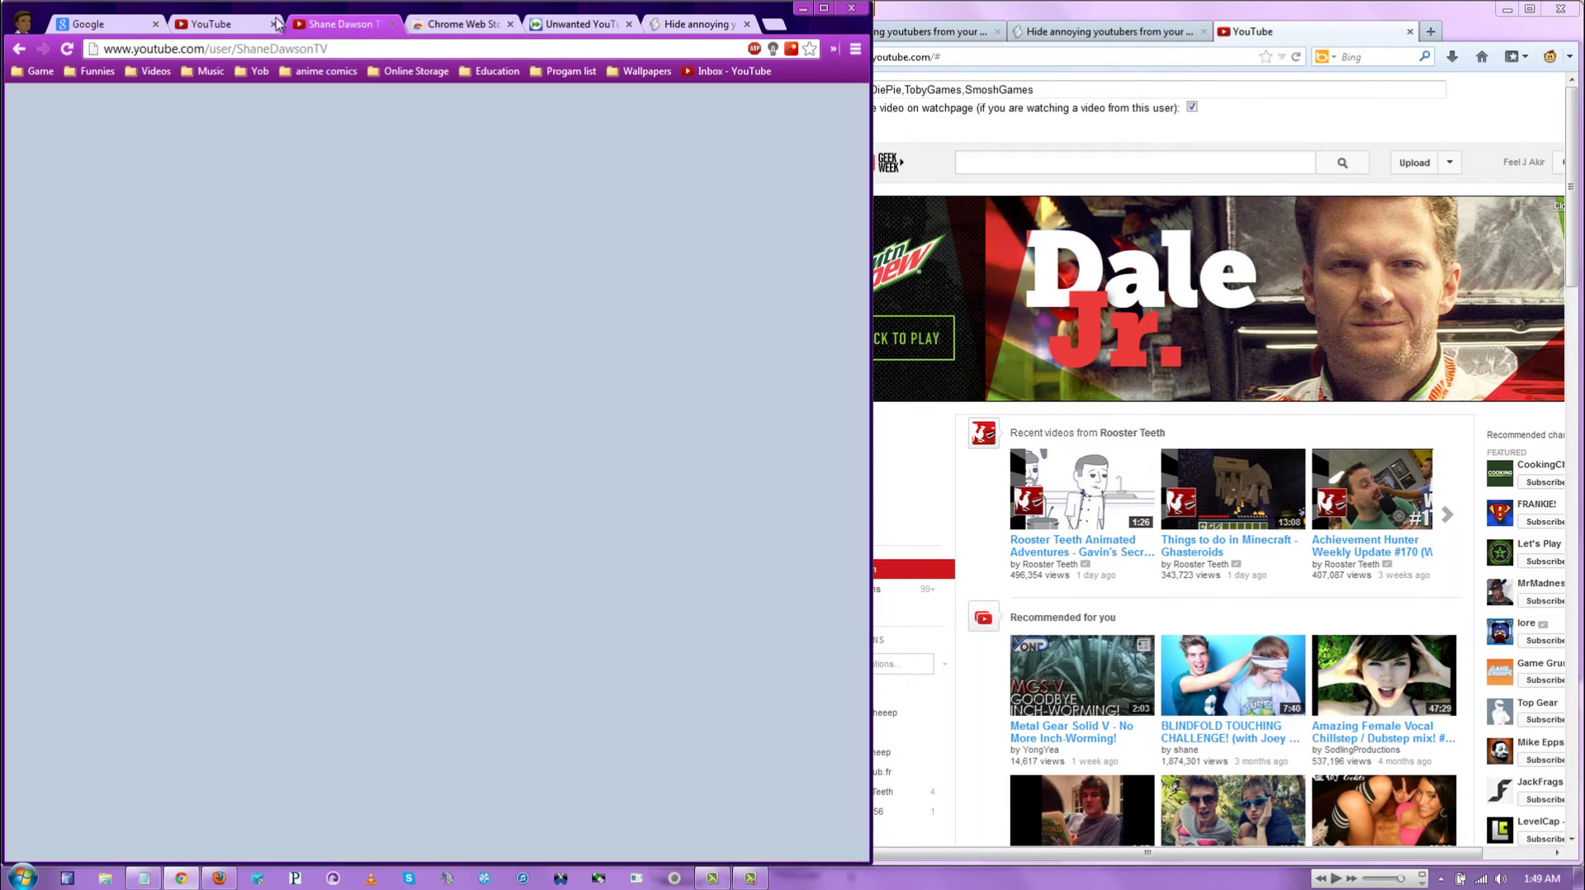
pyautogui.hotkey('ctrl', 'w')
pyautogui.click(58, 144)
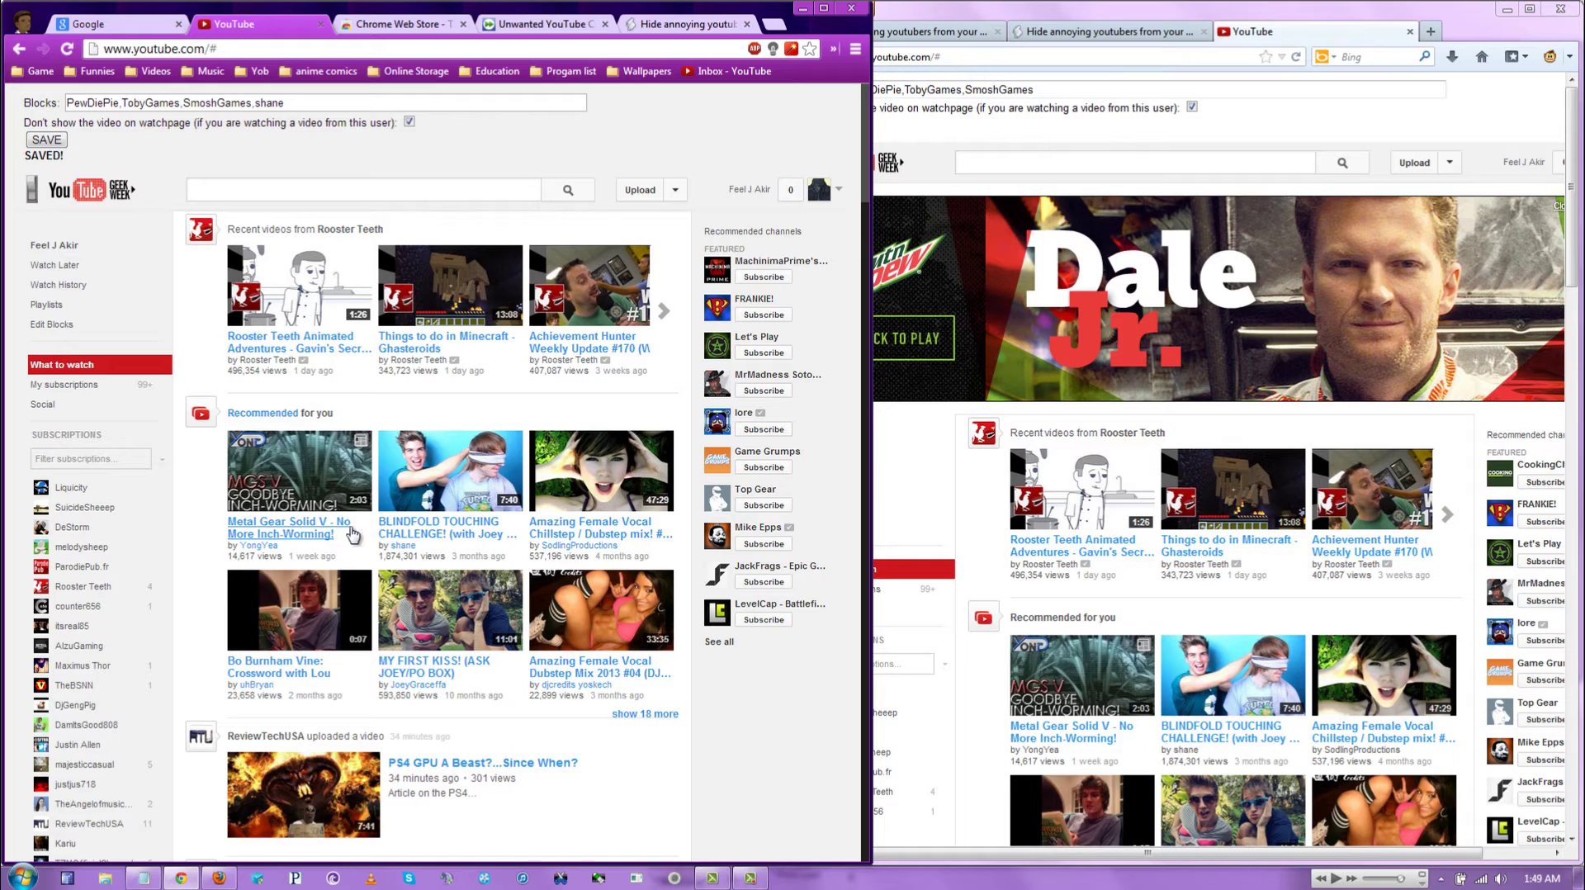
pyautogui.doubleClick(43, 142)
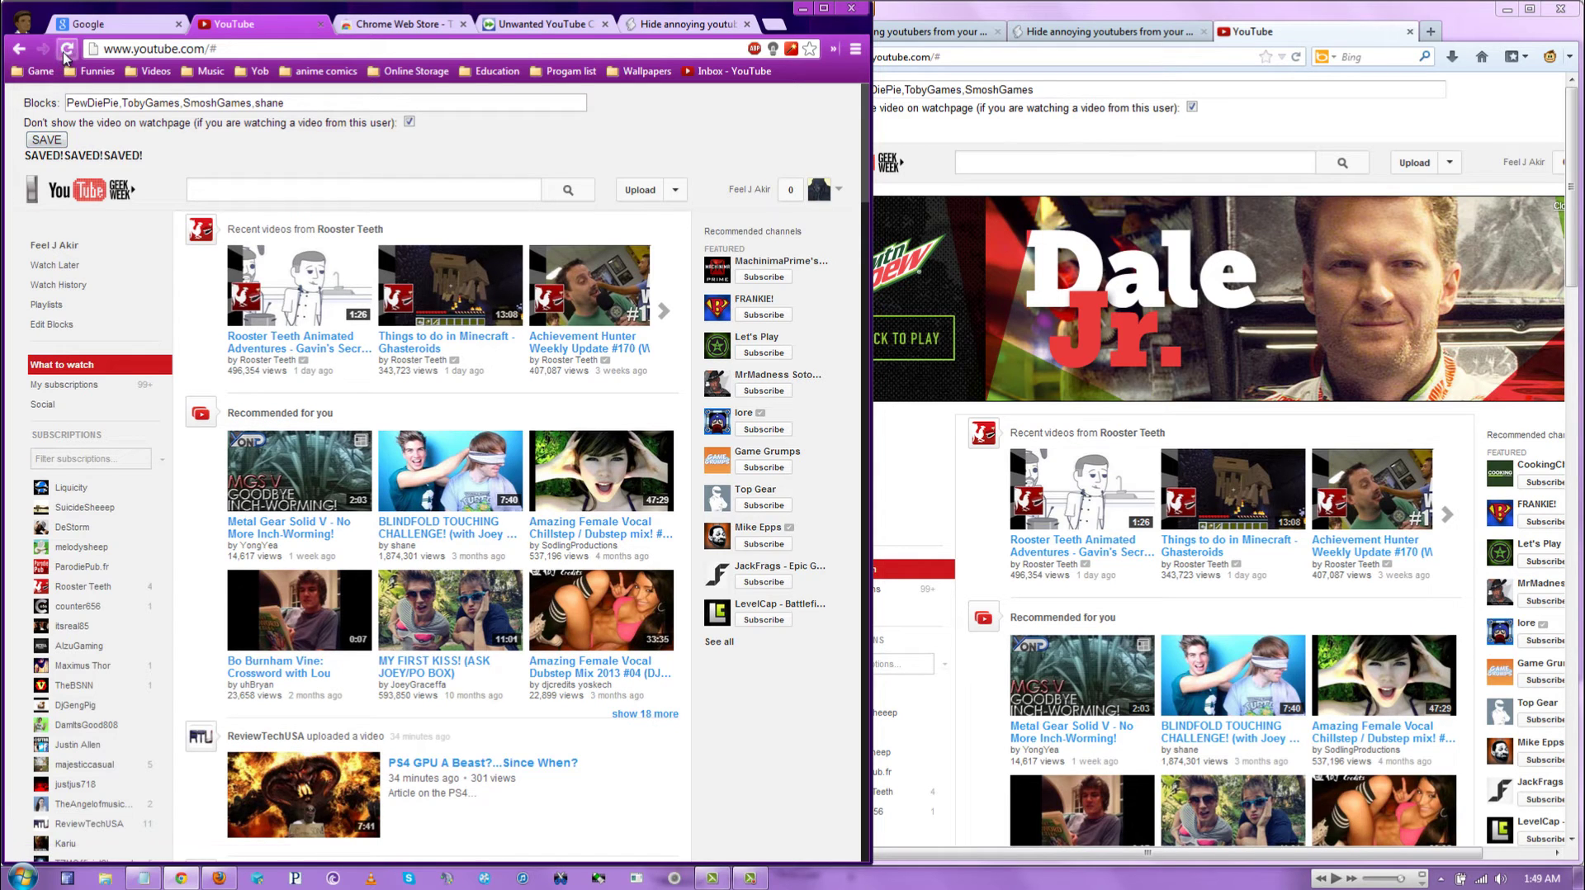
pyautogui.click(66, 51)
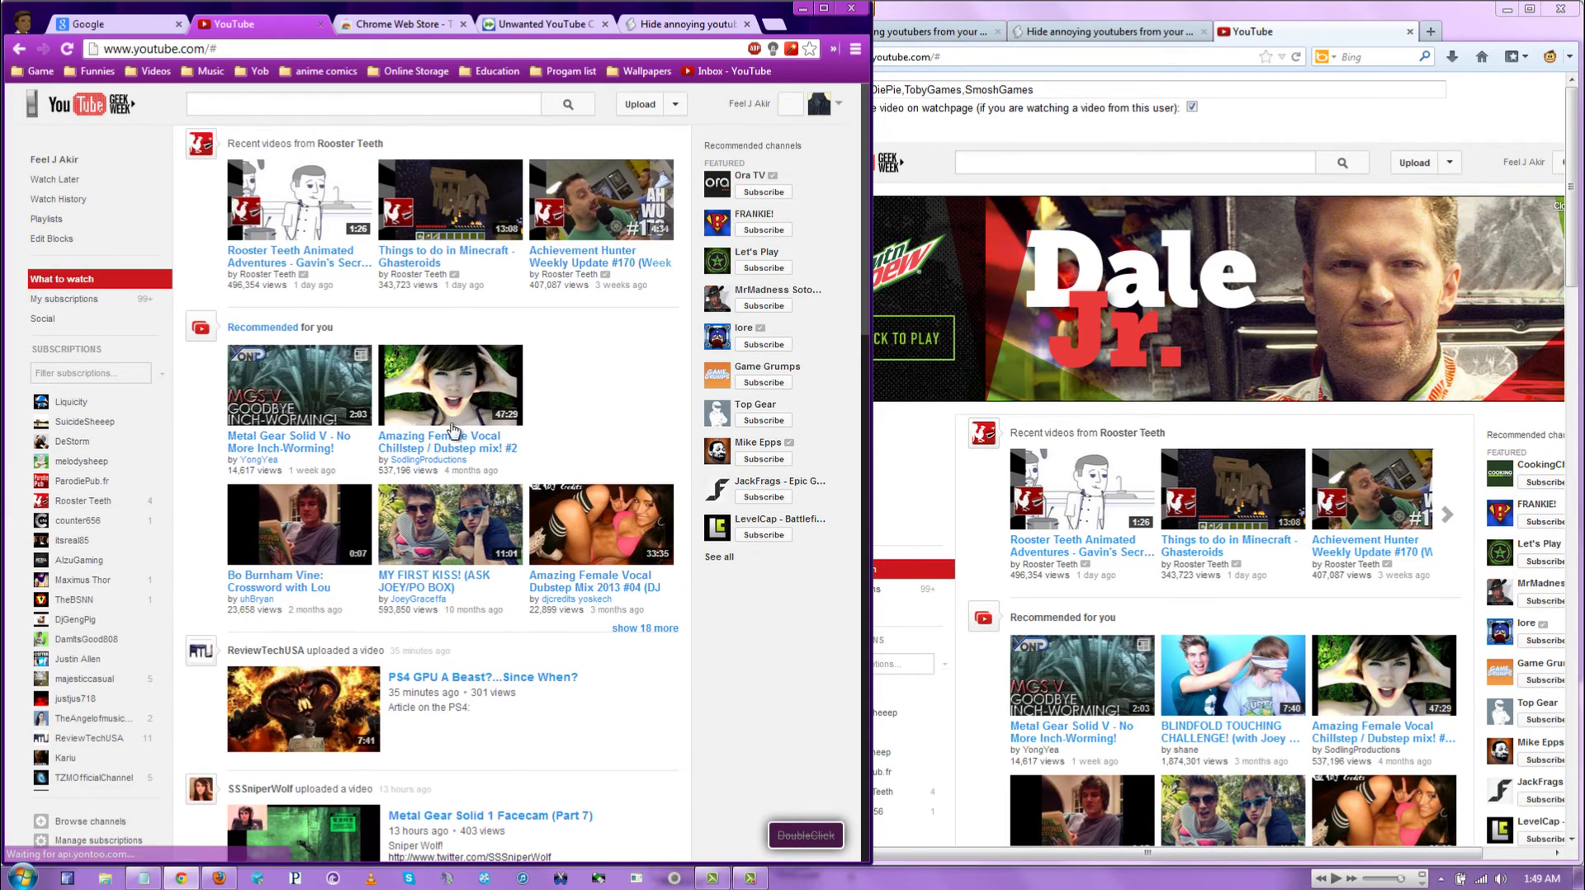
# Step: Search YouTube for 'shane'
pyautogui.click(357, 102)
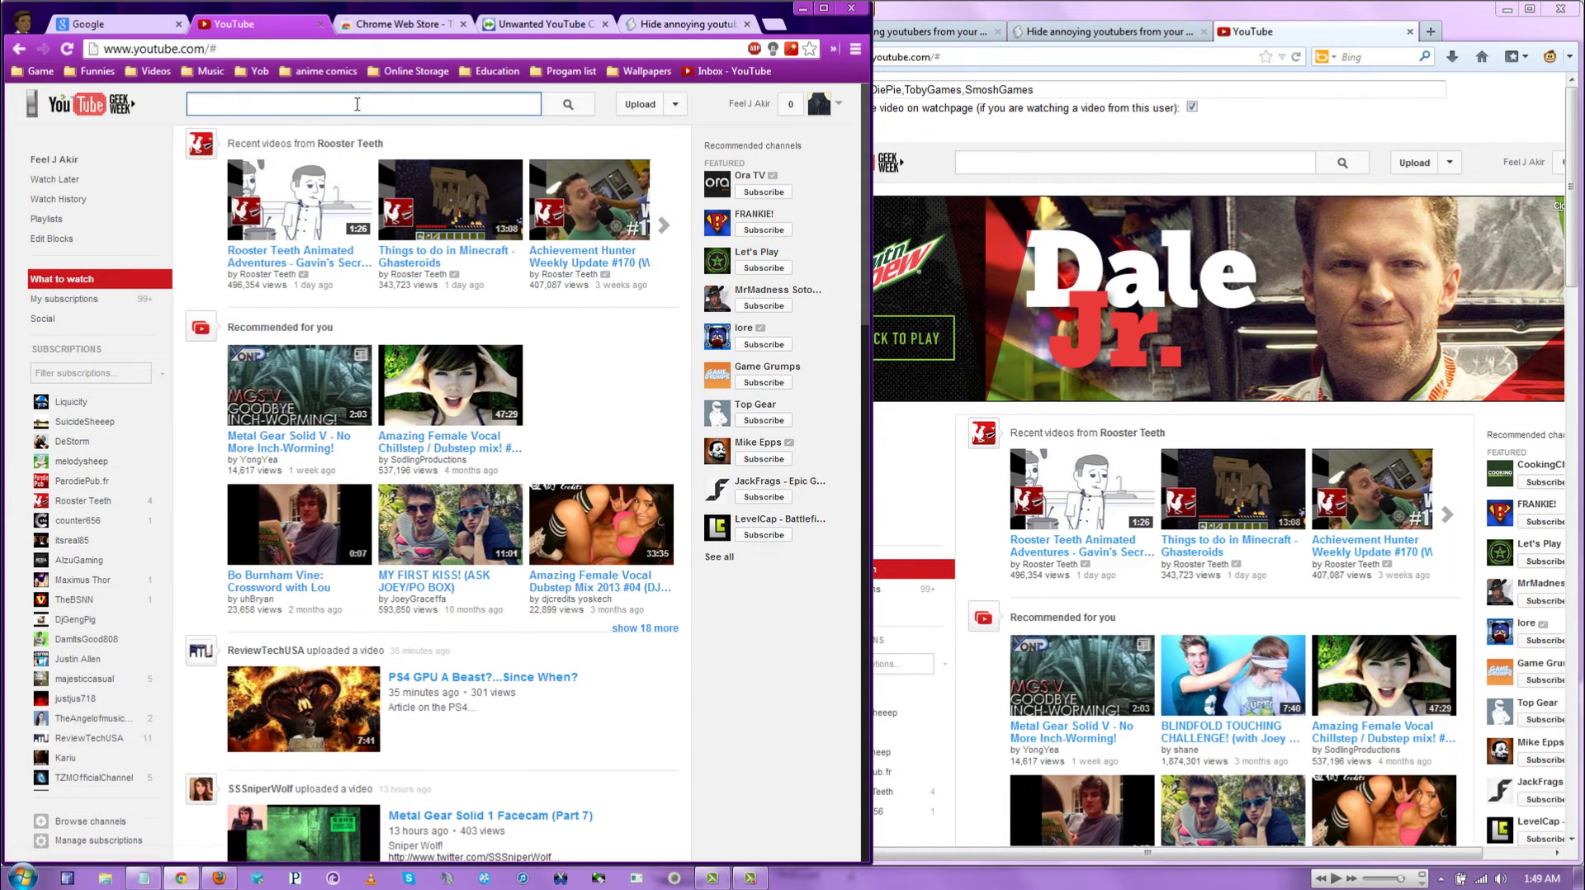
pyautogui.write('shane')
pyautogui.press('Return')
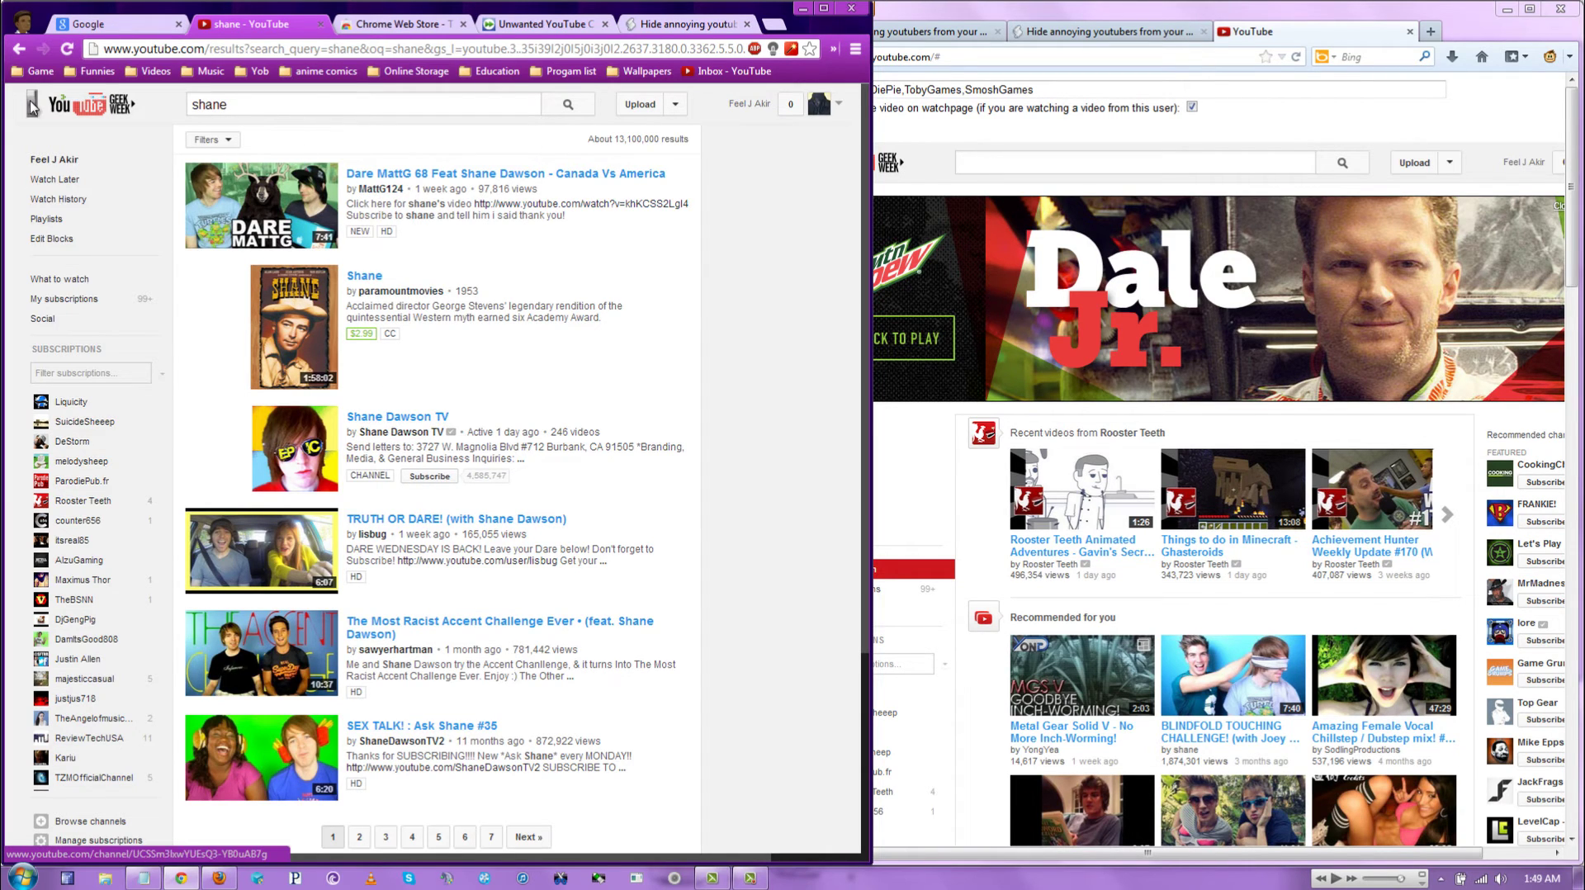
# Step: Add shane dawson tv and shane dawson tv2 to the Edit Blocks list, save, and reload the results
pyautogui.click(51, 239)
pyautogui.click(304, 106)
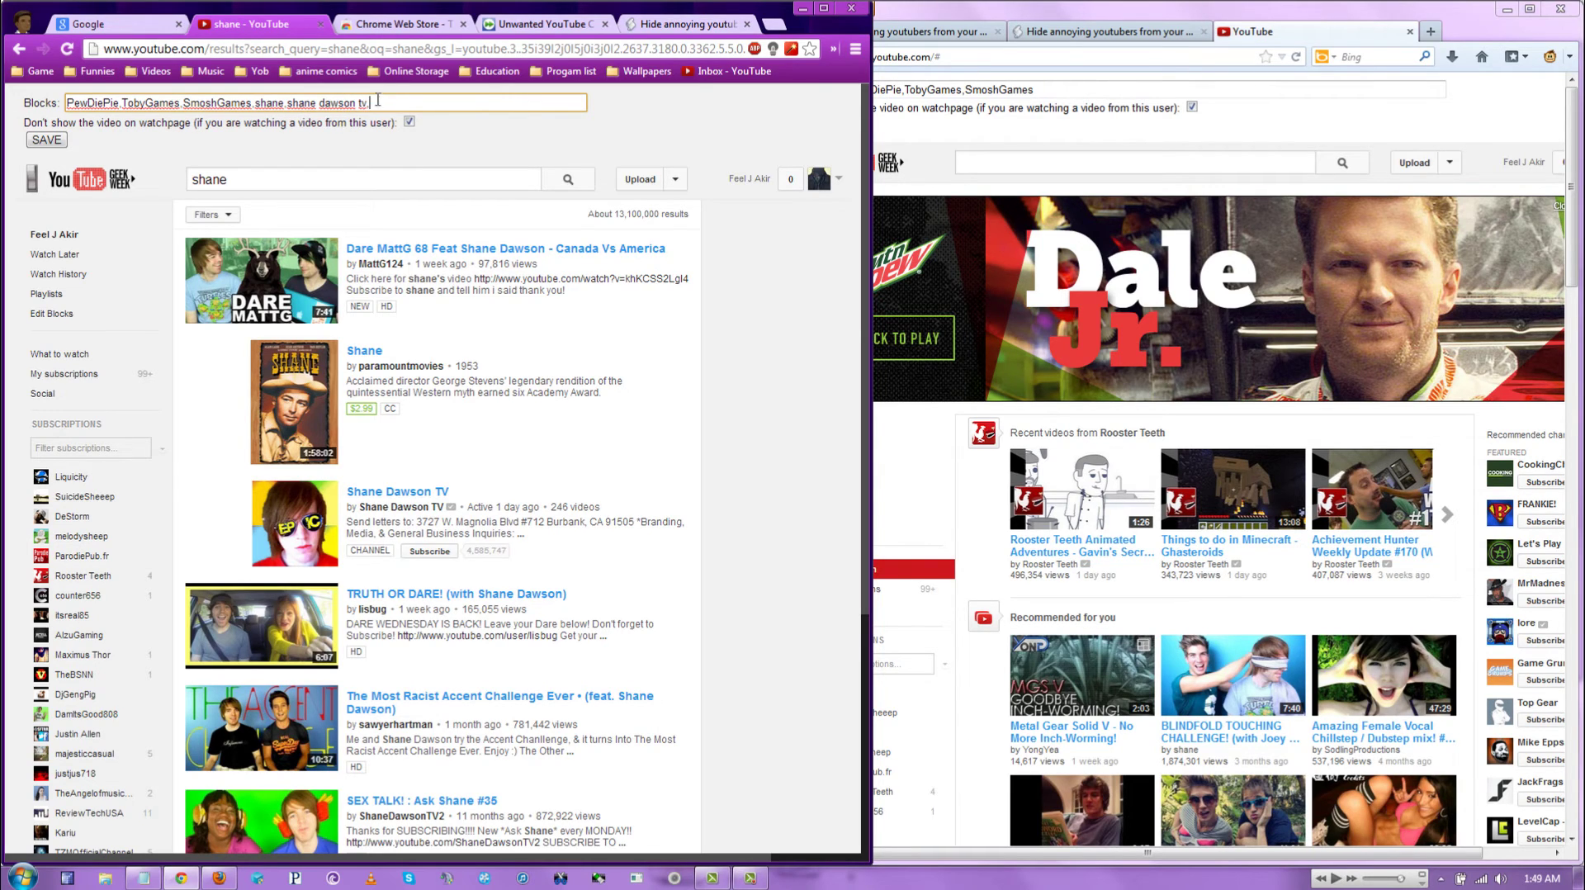
pyautogui.click(442, 104)
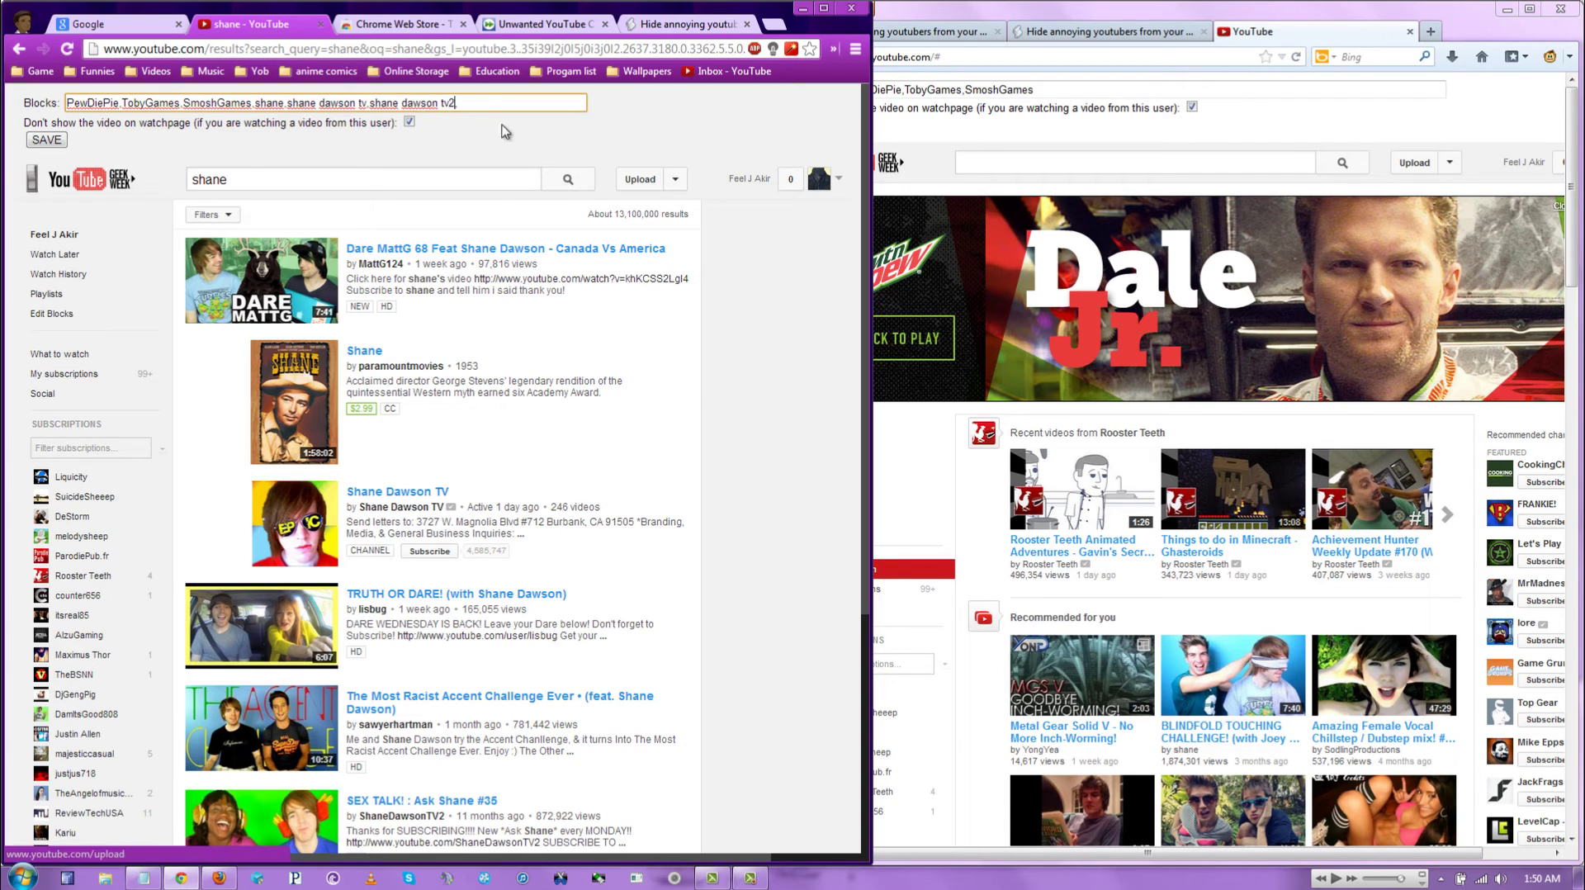
pyautogui.click(47, 140)
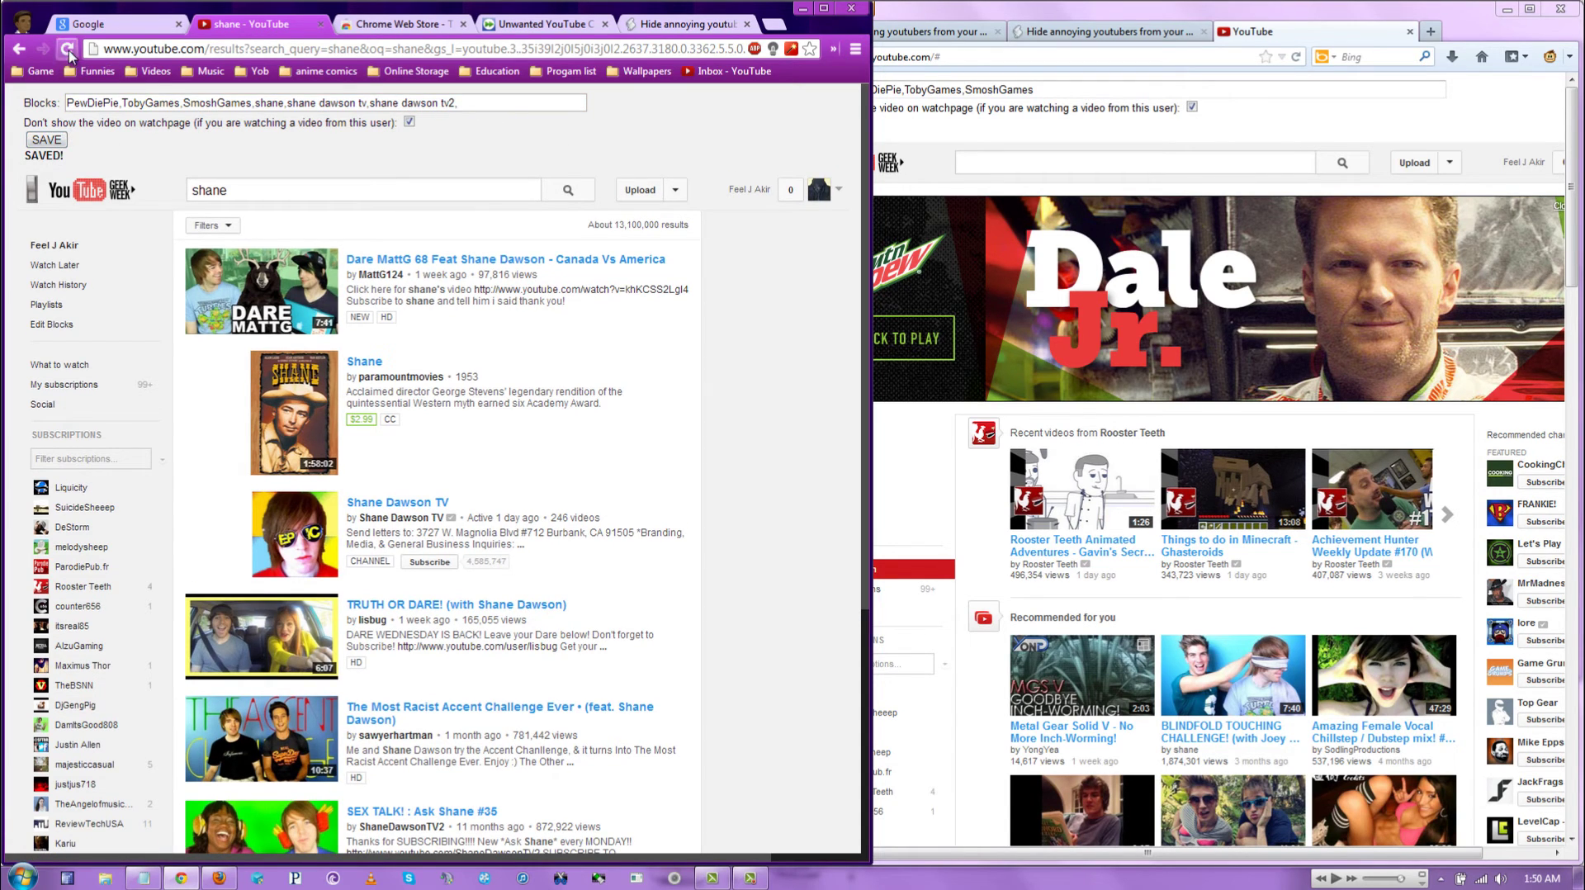
pyautogui.click(68, 50)
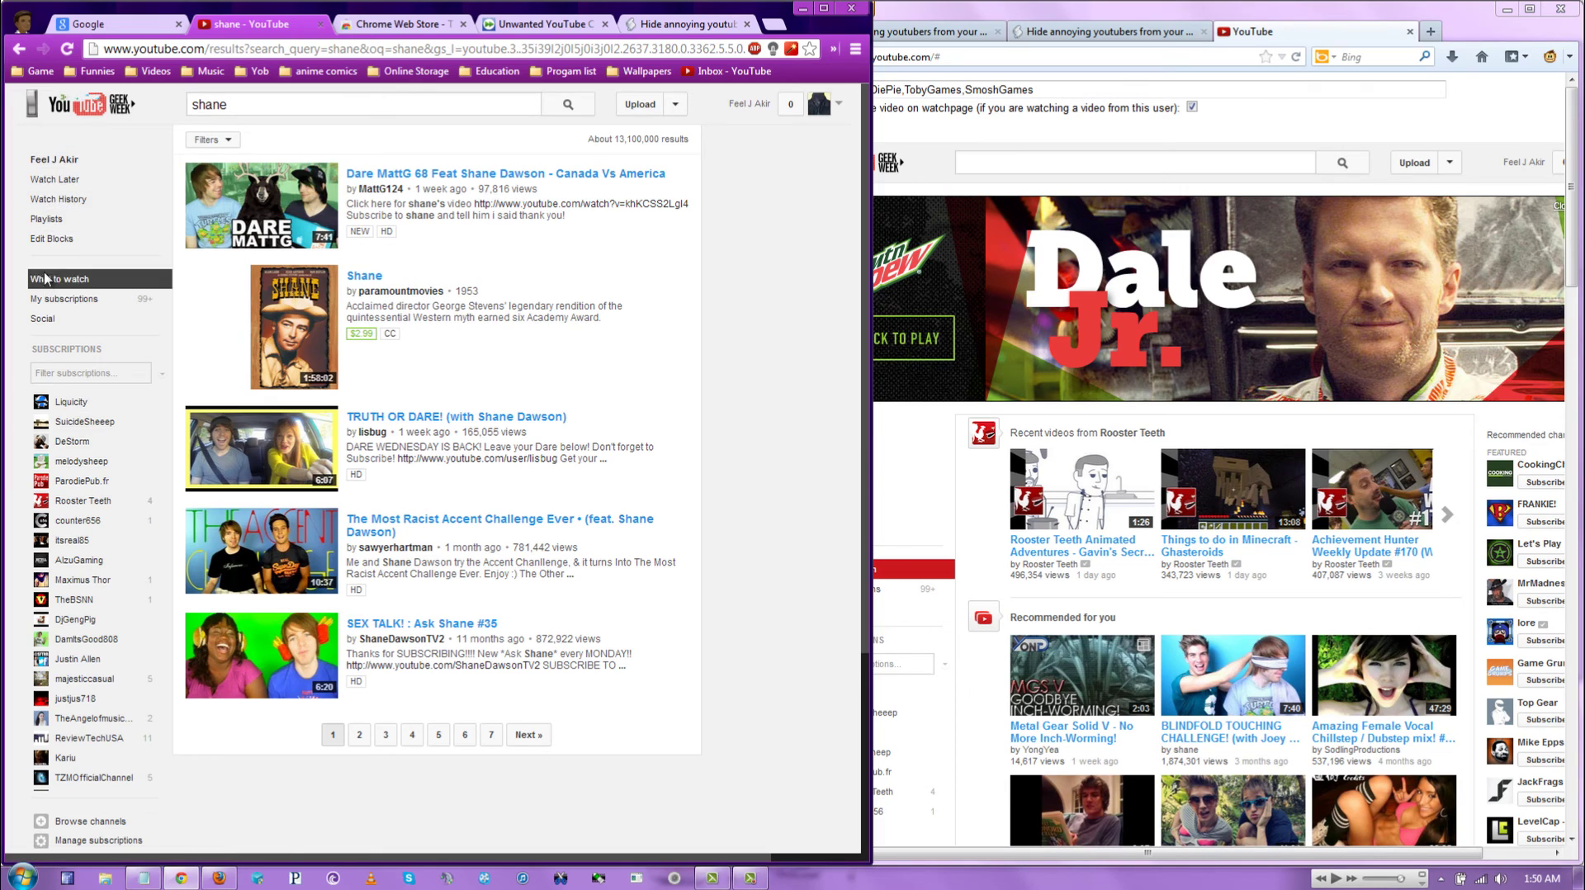
# Step: Correct the last Blocks entry to shanedawsontv2, save, and check the refreshed 'shane' results
pyautogui.click(51, 238)
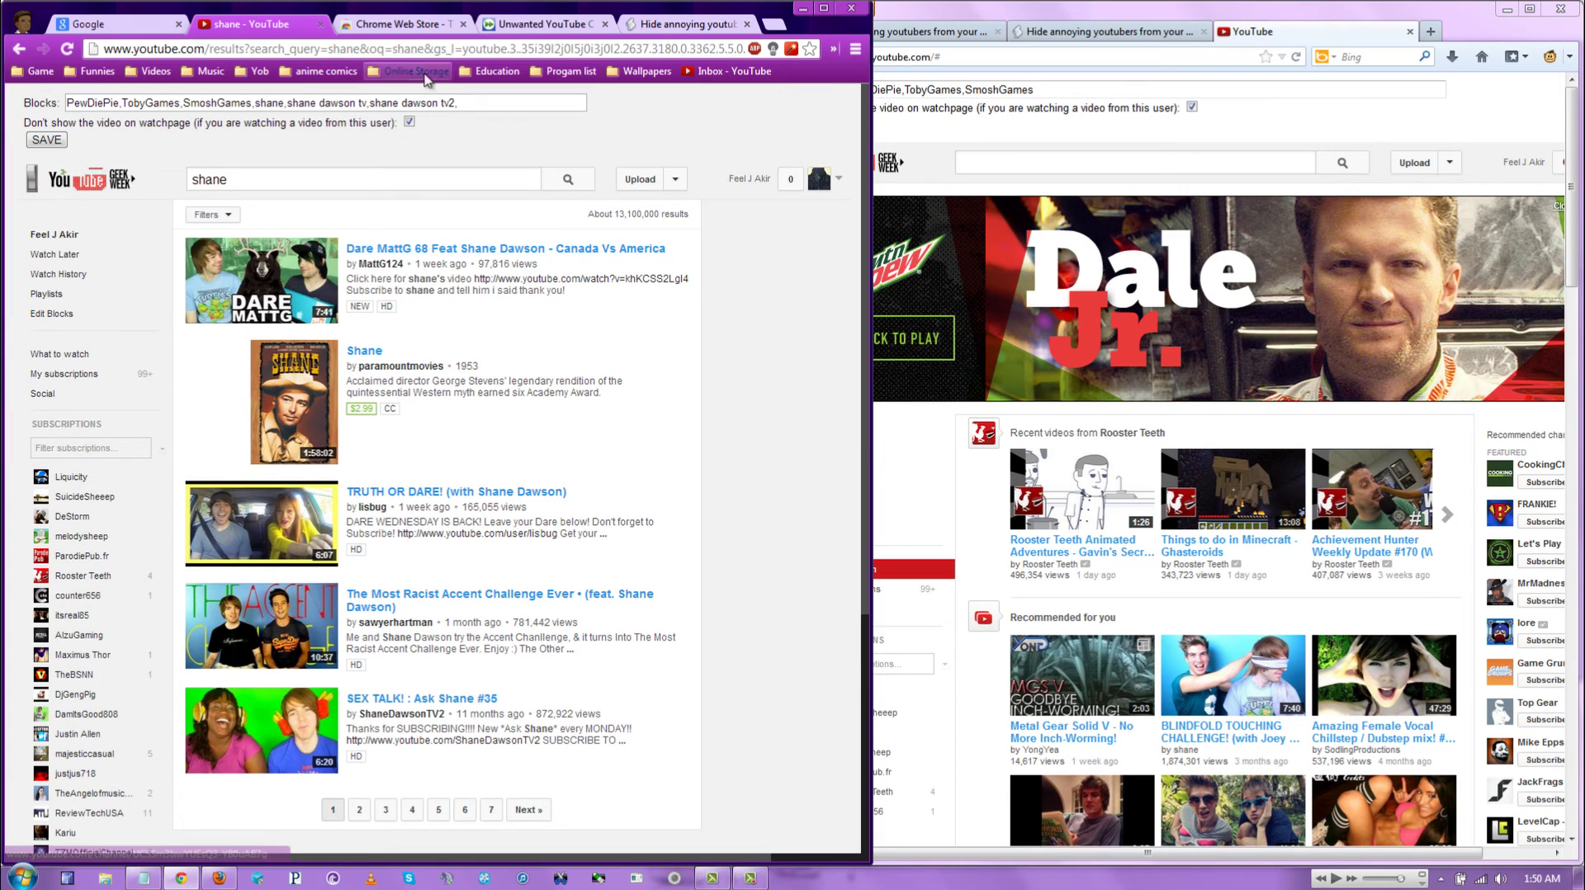
pyautogui.click(400, 105)
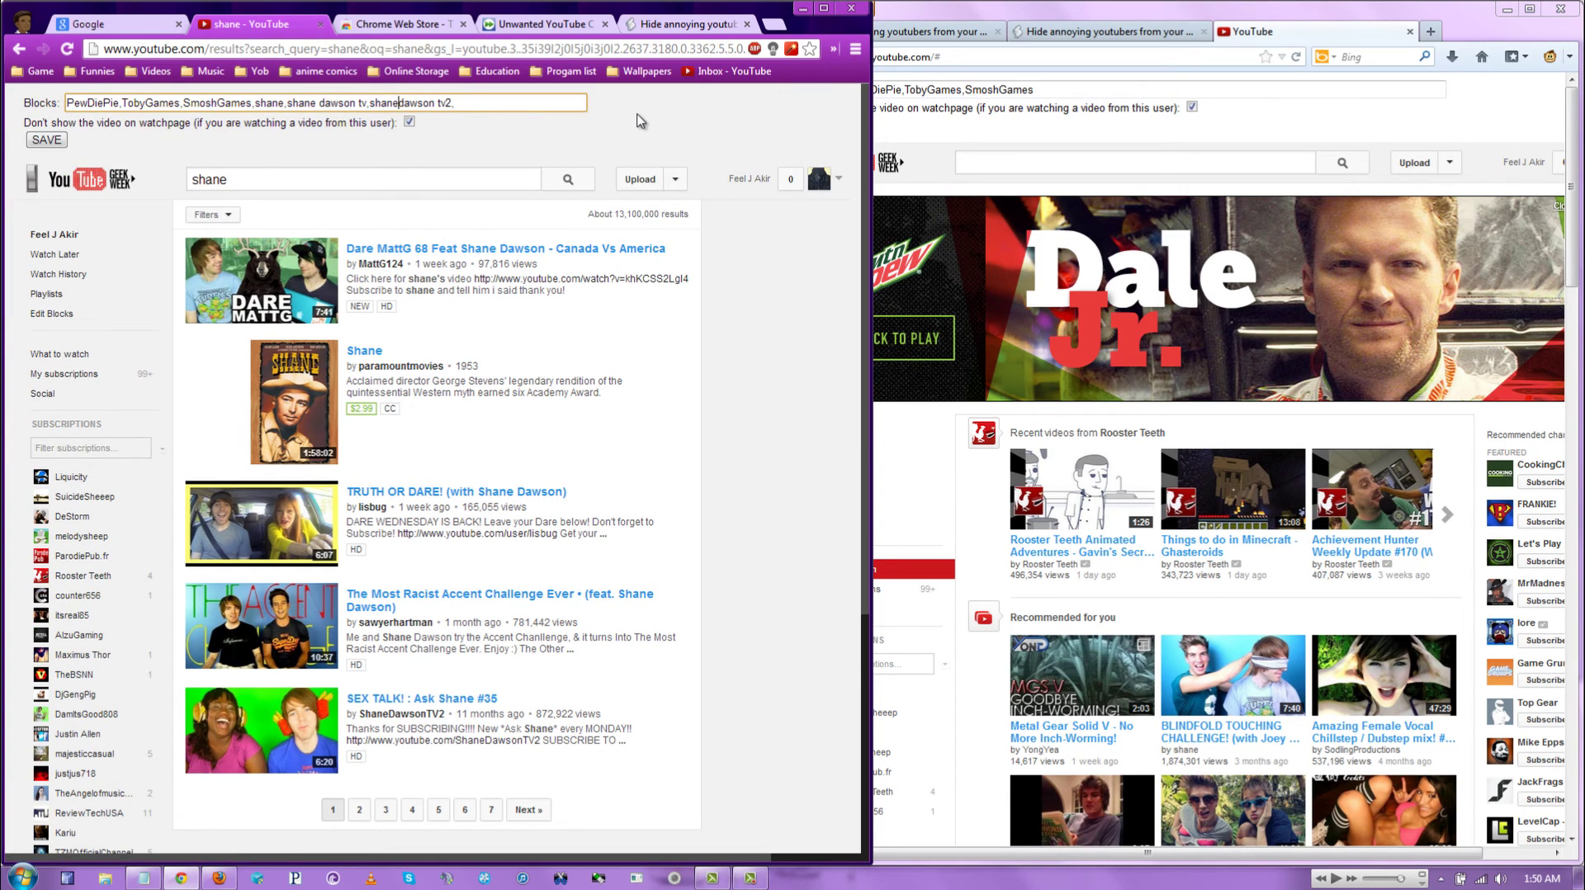
pyautogui.press('Right')
pyautogui.press('Right')
pyautogui.click(46, 140)
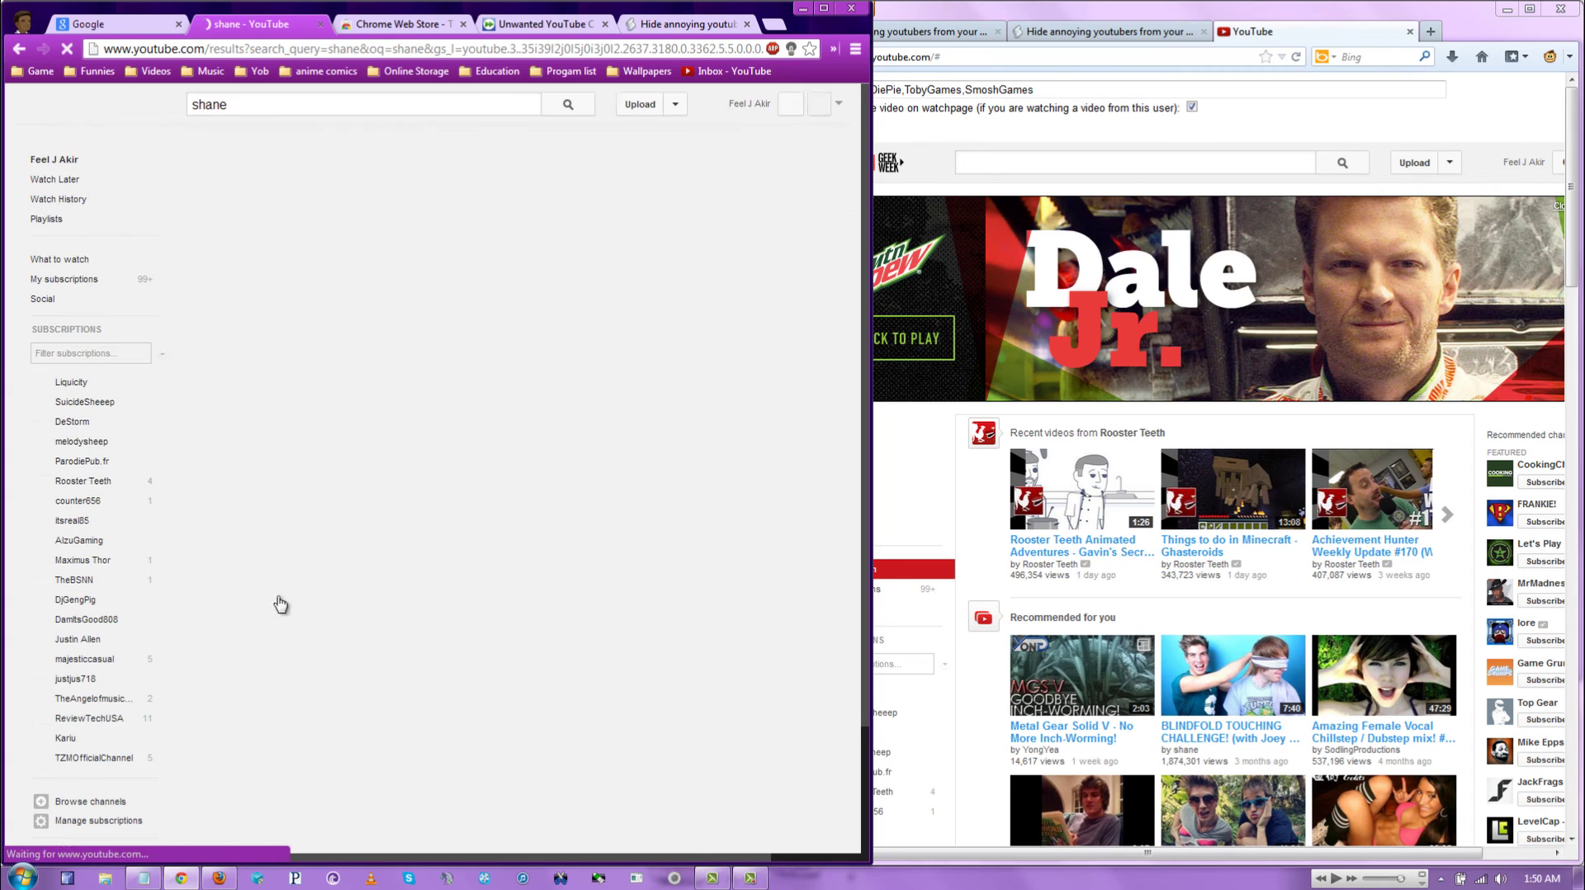
pyautogui.scroll(-2, 421, 561)
pyautogui.scroll(2, 411, 549)
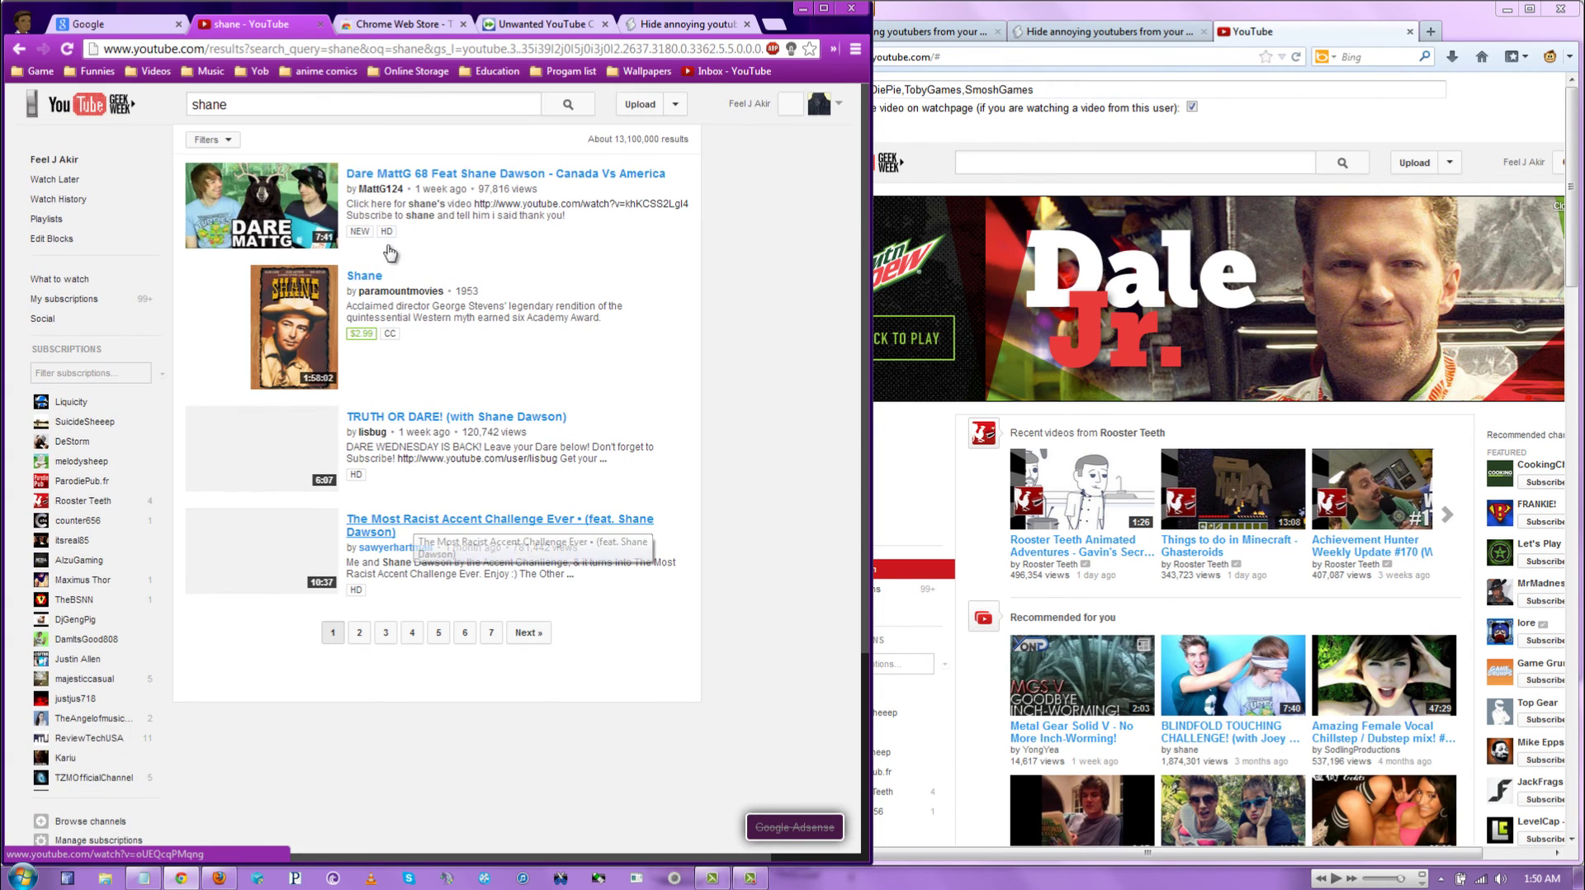
# Step: Go to the YouTube home page, briefly visiting Firefox and the Start menu before returning to Chrome
pyautogui.click(91, 105)
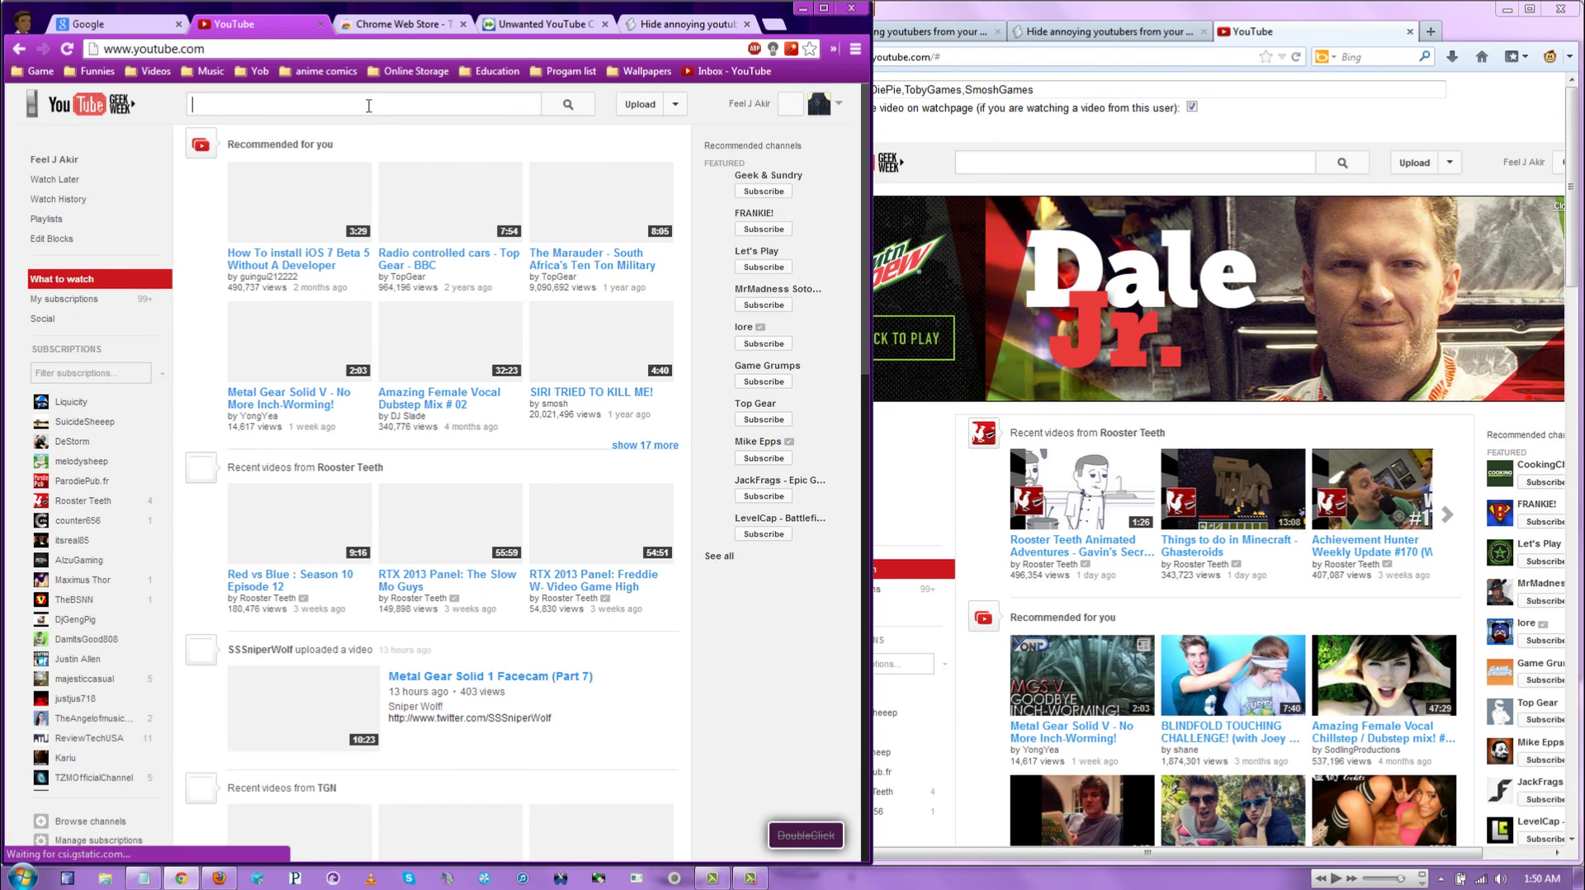
pyautogui.click(1297, 119)
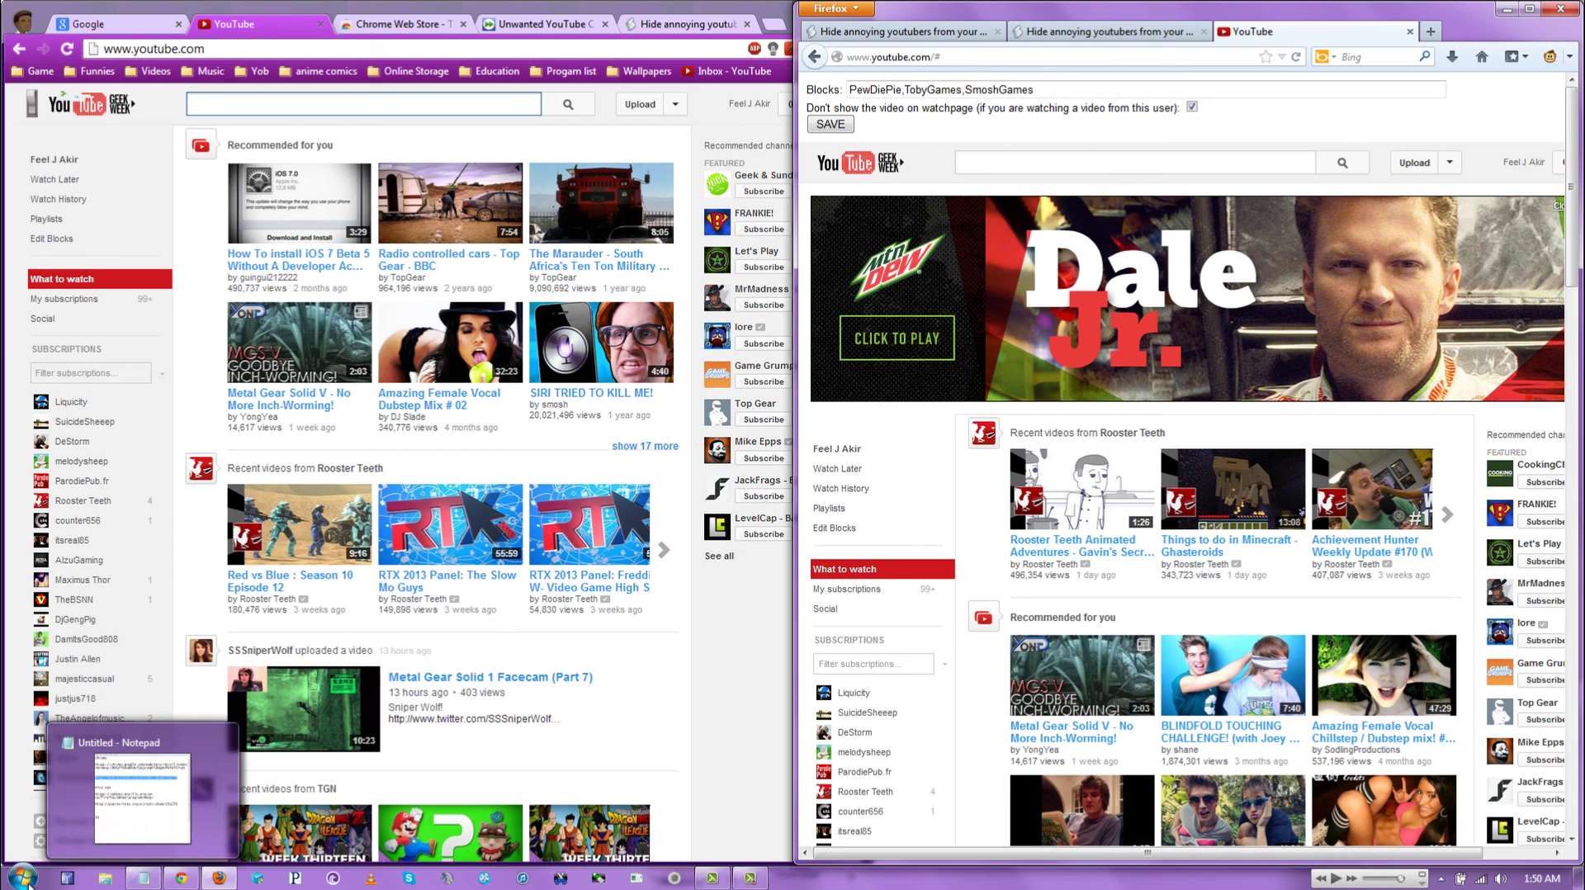
pyautogui.click(23, 877)
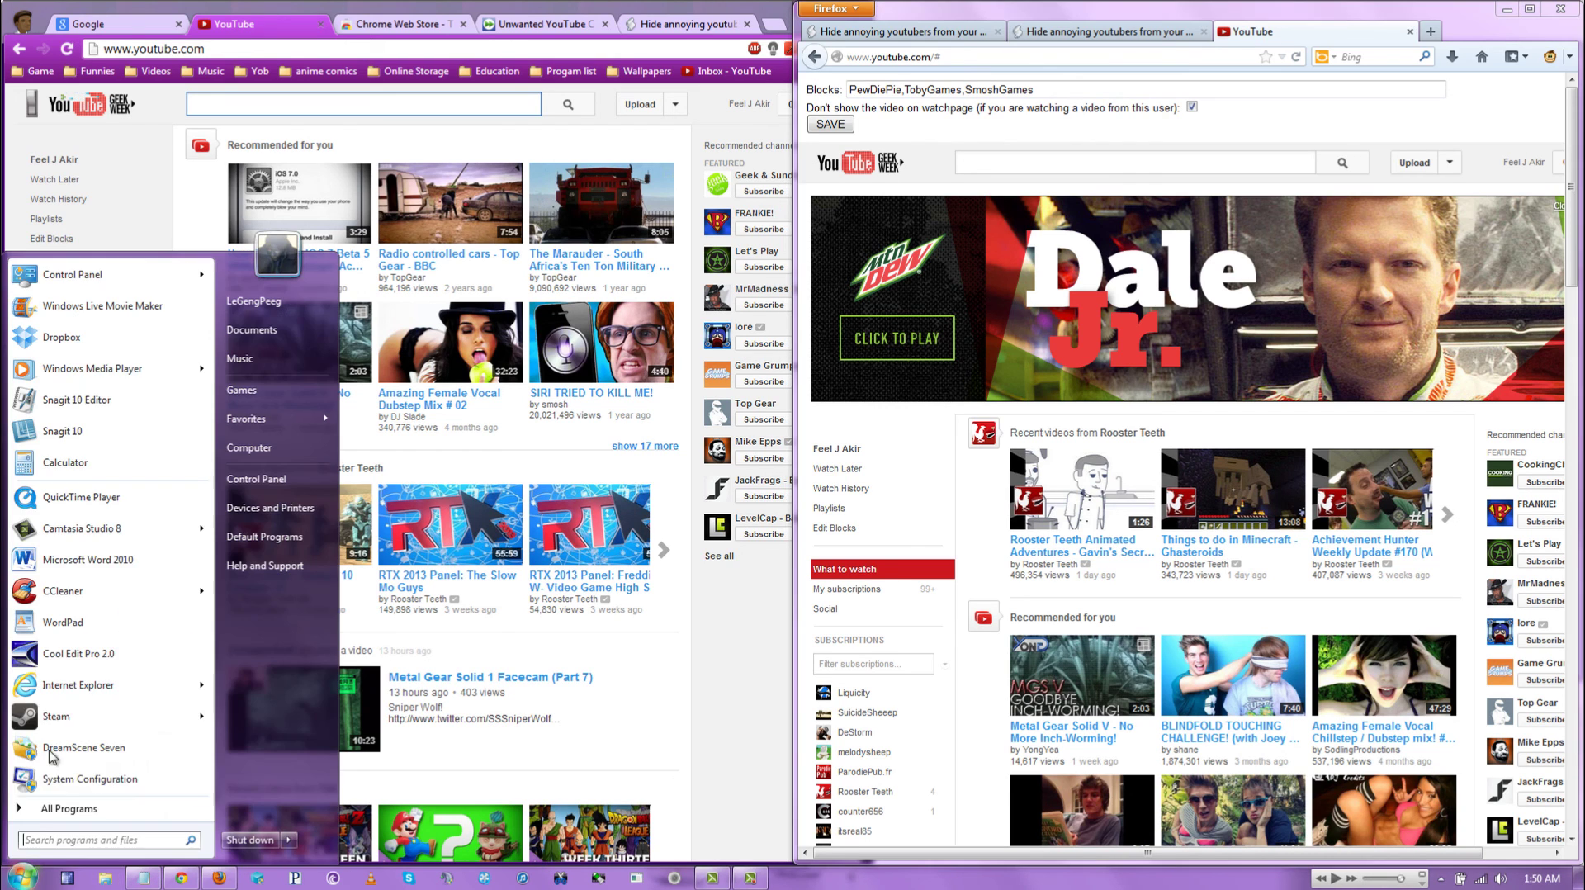
pyautogui.click(732, 645)
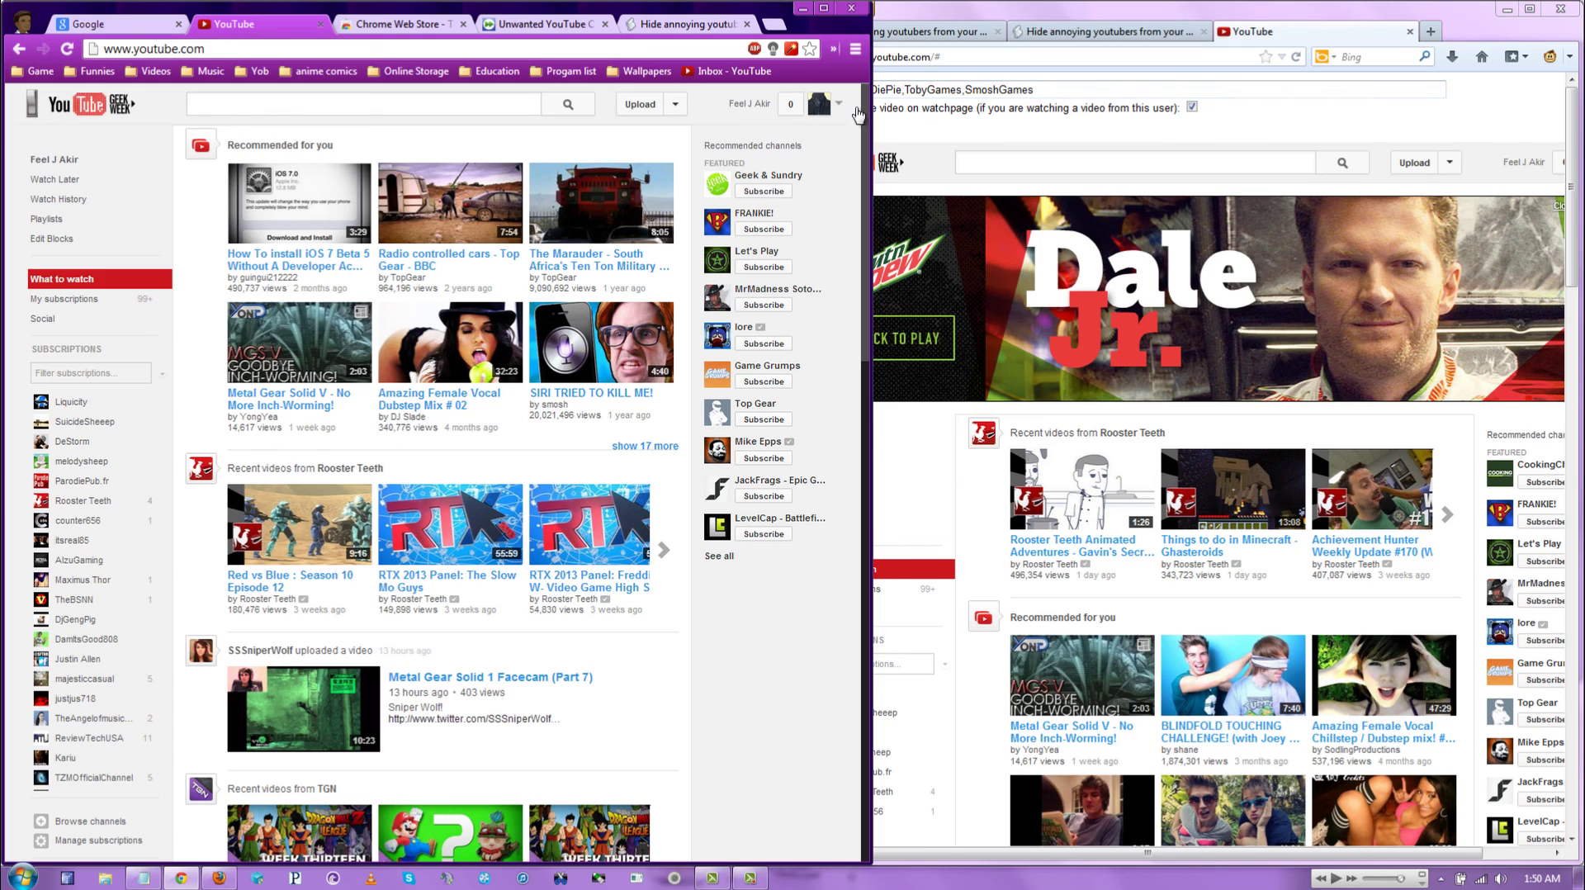